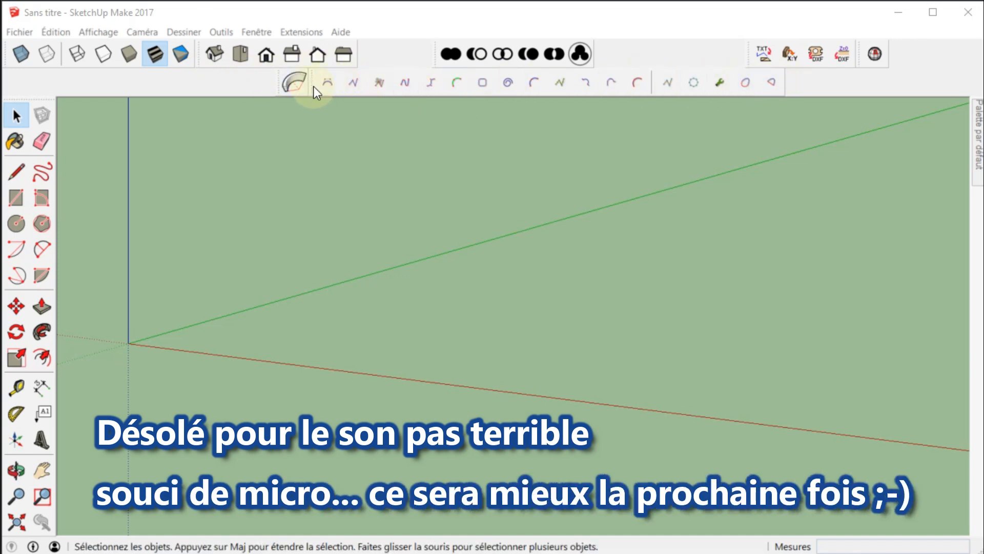
right_click(233, 86)
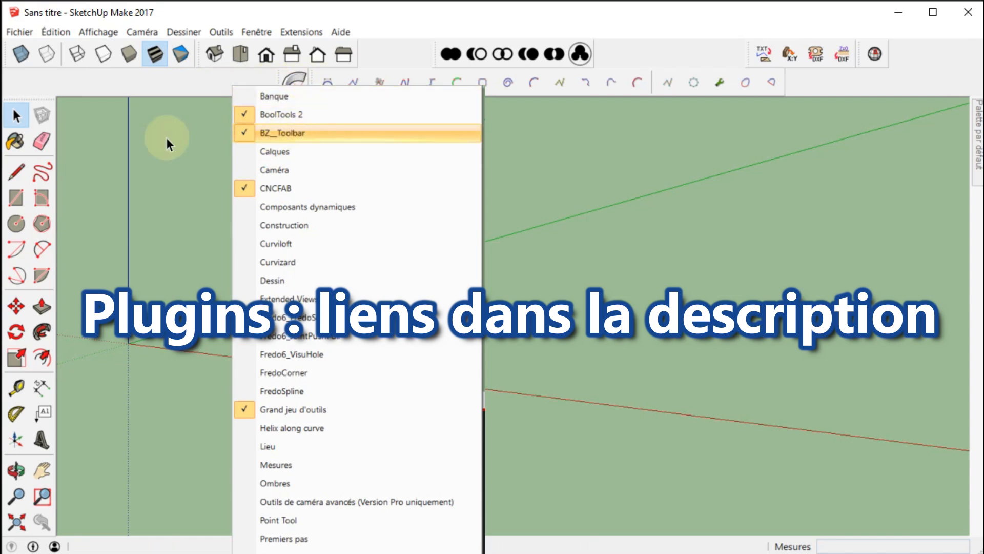
left_click(187, 83)
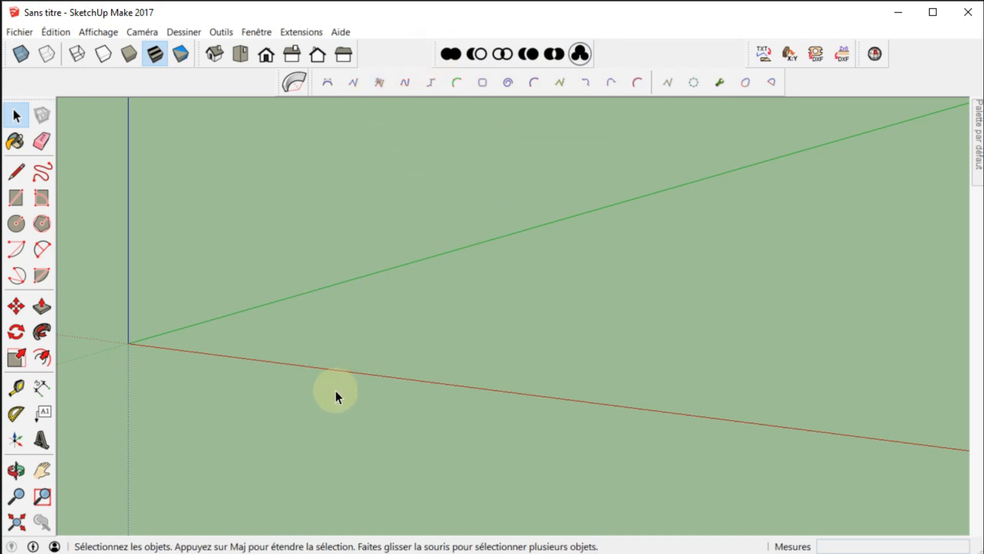
Draw an upright rectangle from the origin along the red and blue axes, about 122 wide and 198 high.
scroll(404, 414, "up", 1)
scroll(407, 418, "down", 3)
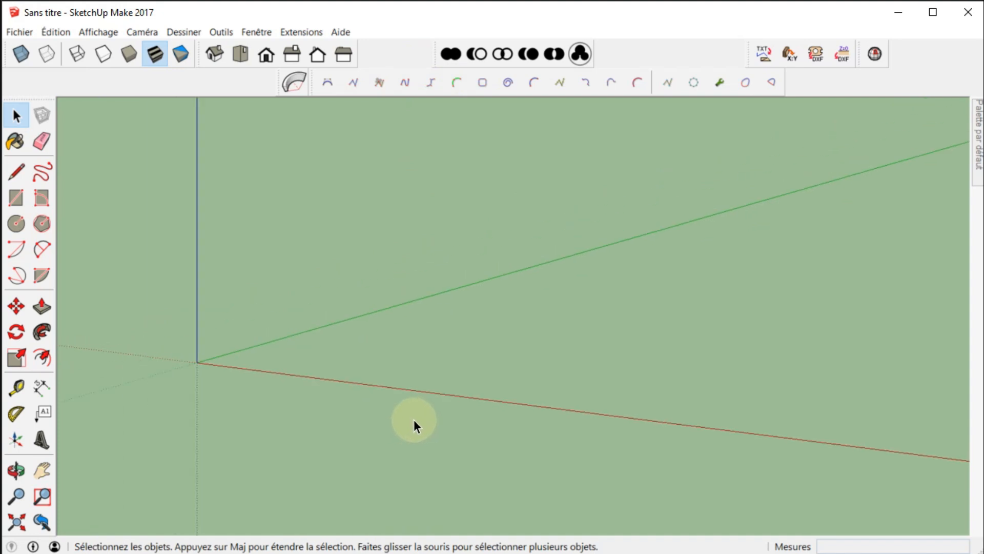
left_click(361, 254)
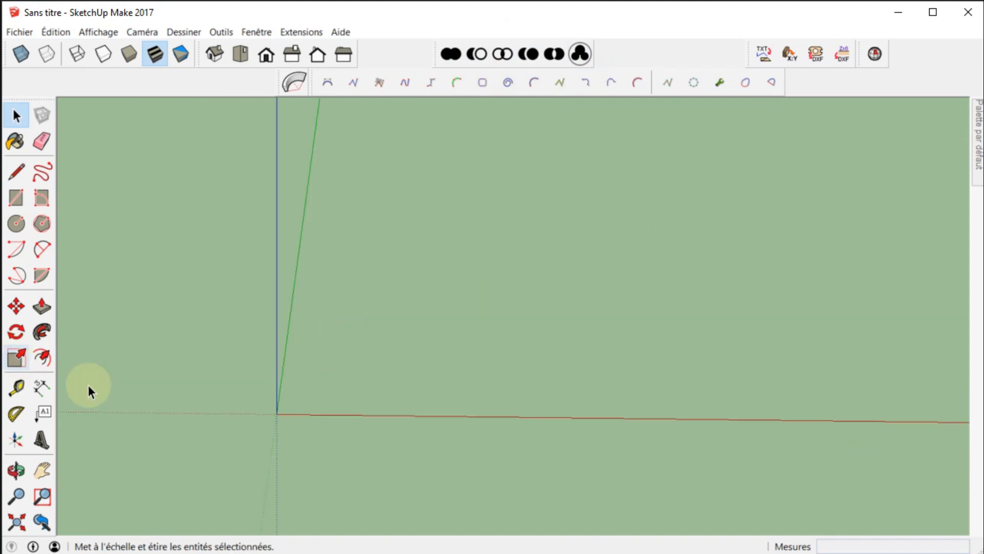
left_click(18, 361)
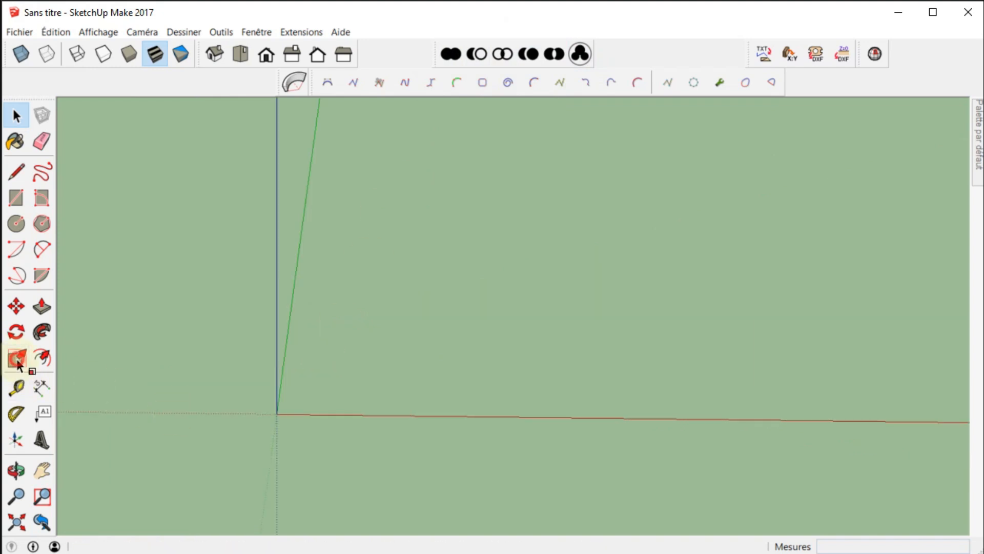
left_click(17, 197)
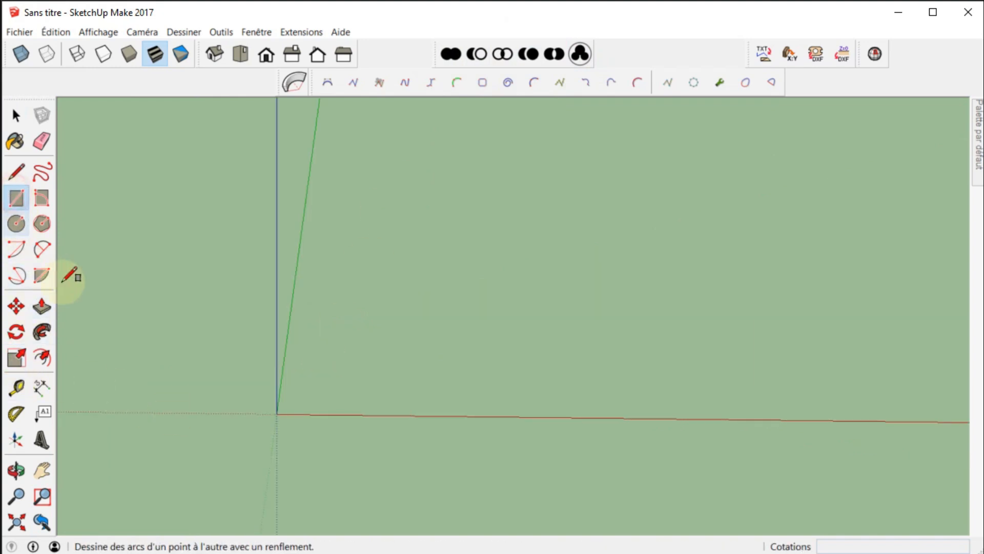
left_click(277, 414)
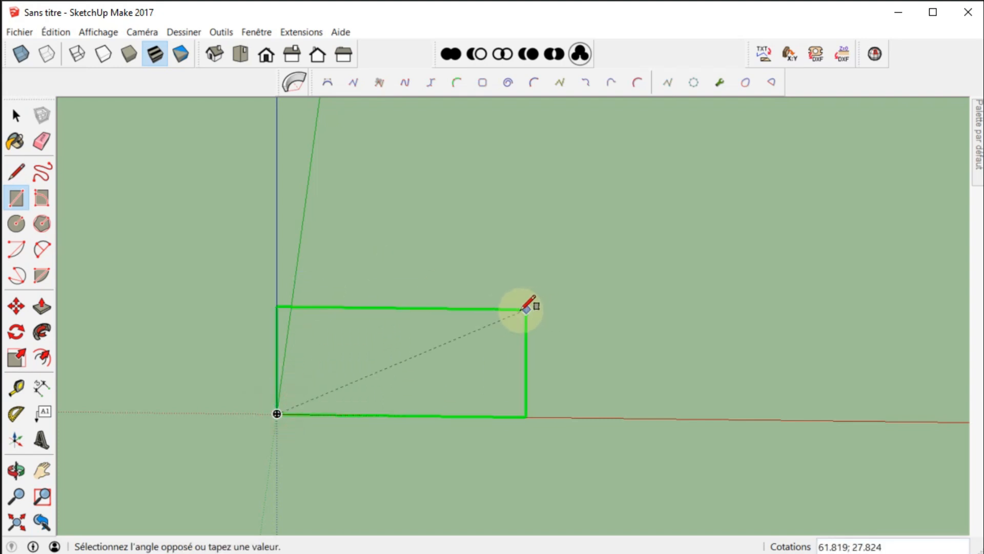
scroll(507, 287, "down", 5)
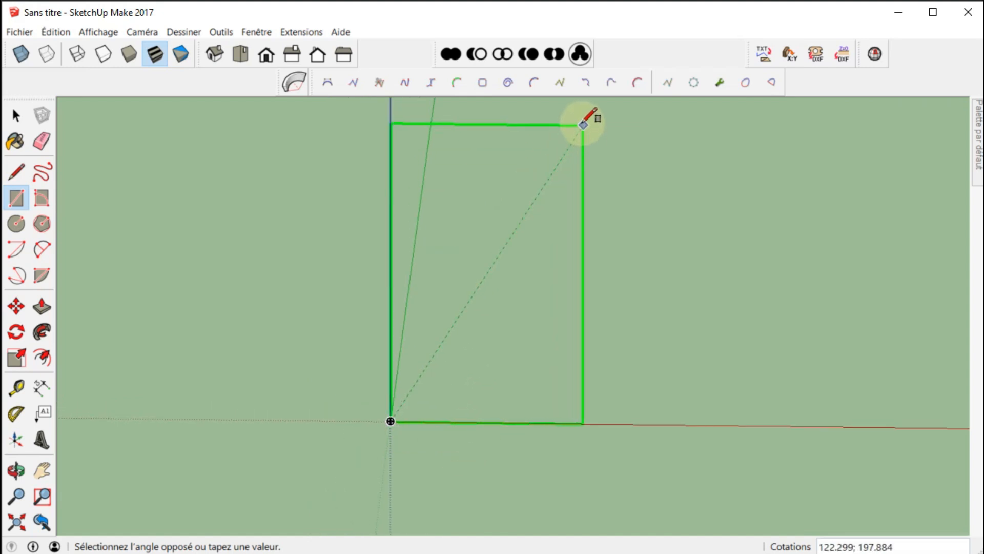
left_click(583, 125)
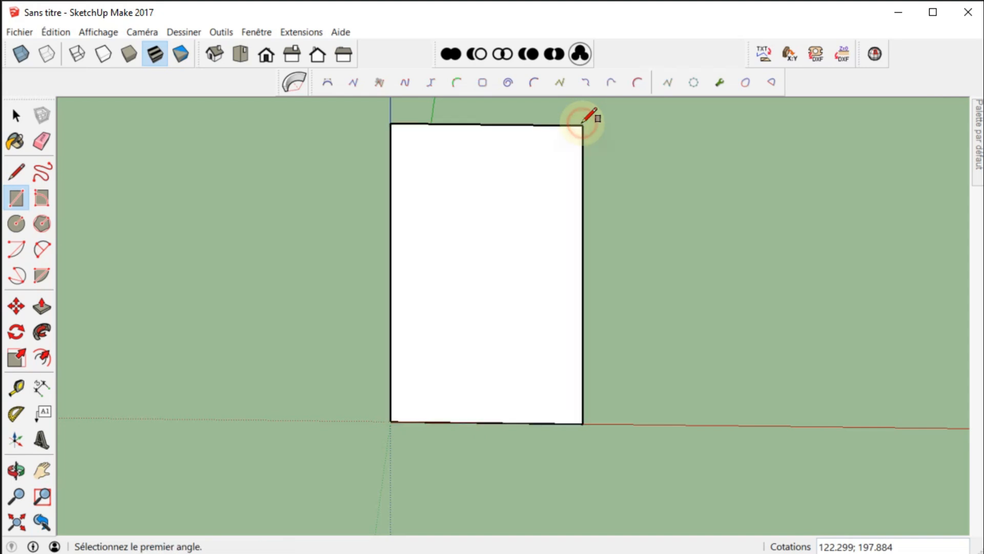
scroll(287, 538, "down", 1)
scroll(283, 528, "down", 1)
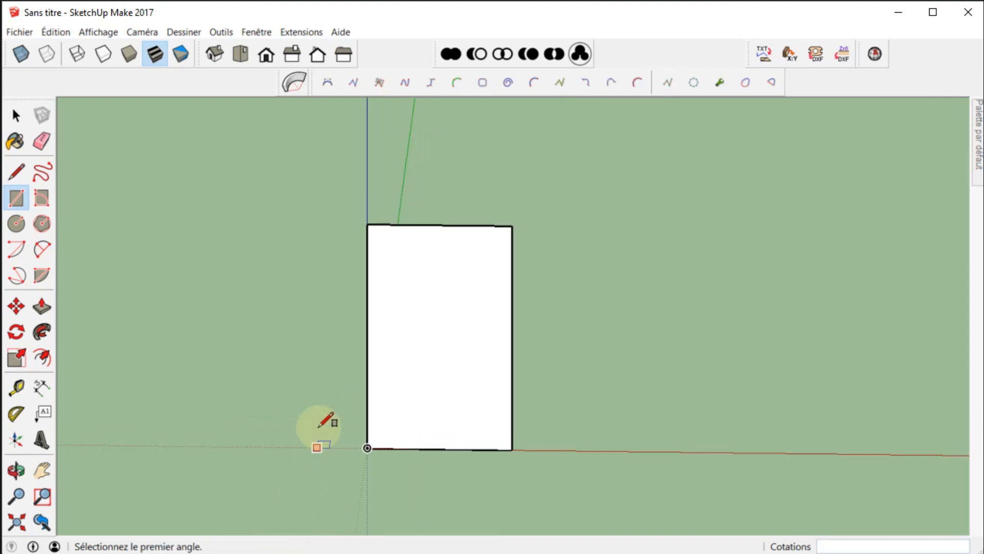
key("space")
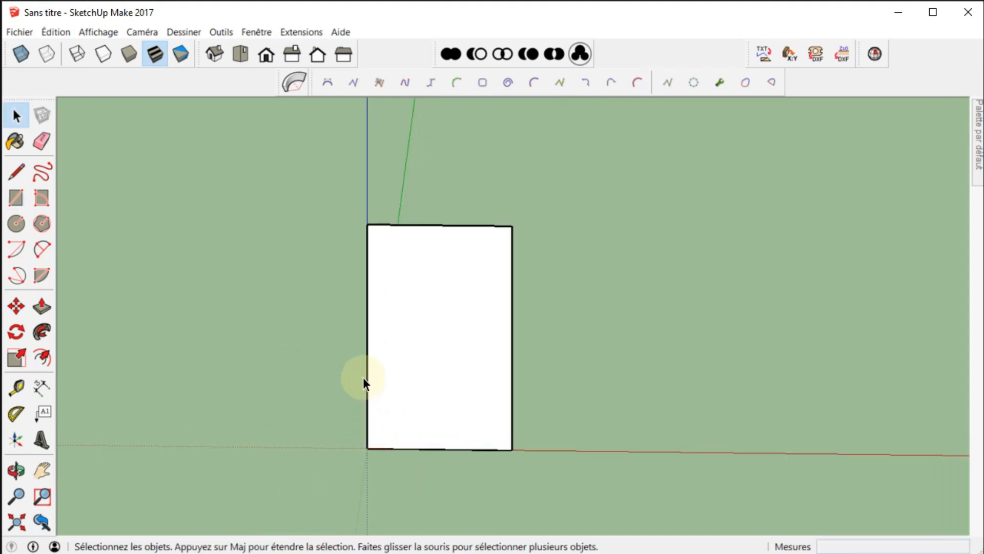
Measure the rectangle's height from its lower edge to its upper edge.
key("t")
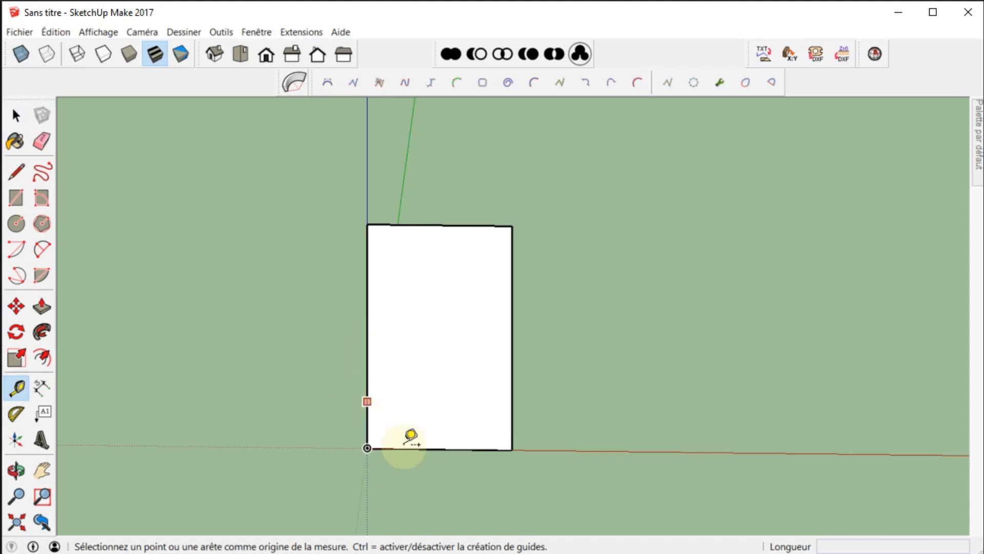
left_click(435, 449)
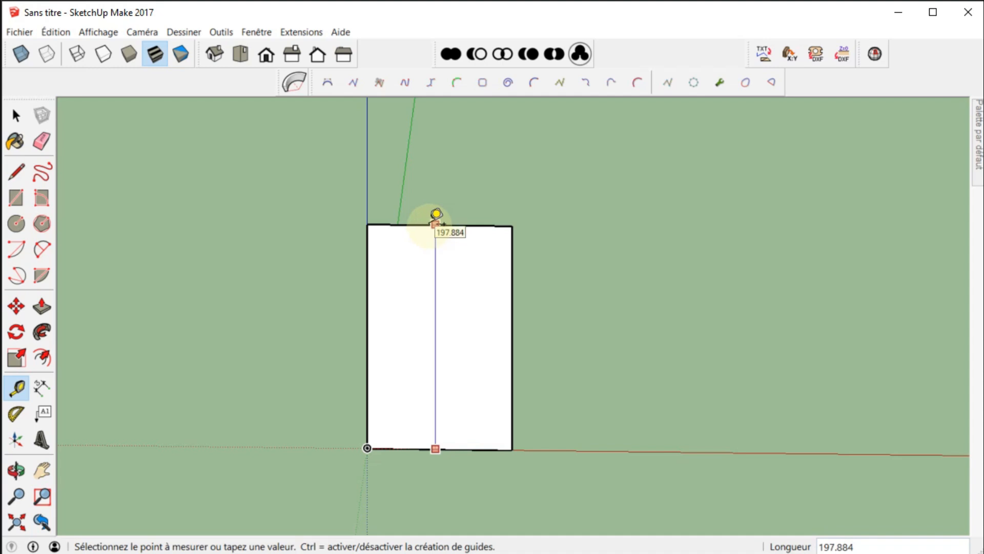
key("space")
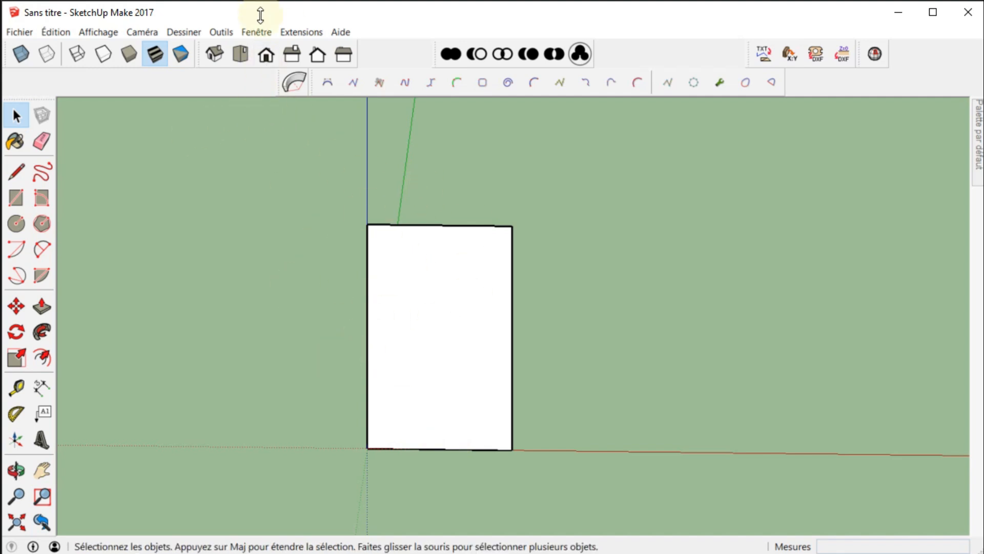
In front view, draw a classic Bezier curve from the rectangle's lower edge to just below its upper-left corner, shaping it with six intermediate control points.
left_click(267, 55)
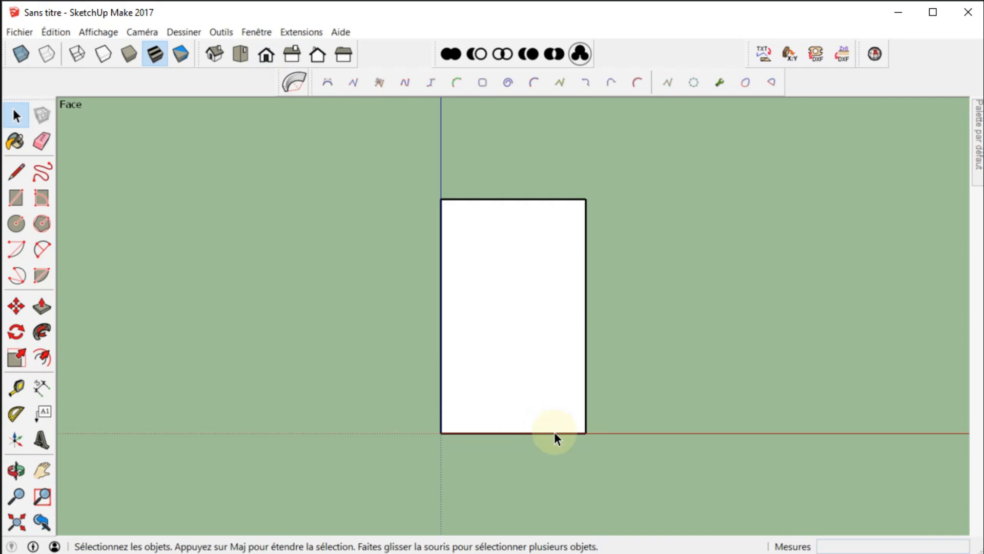
scroll(576, 337, "up", 2)
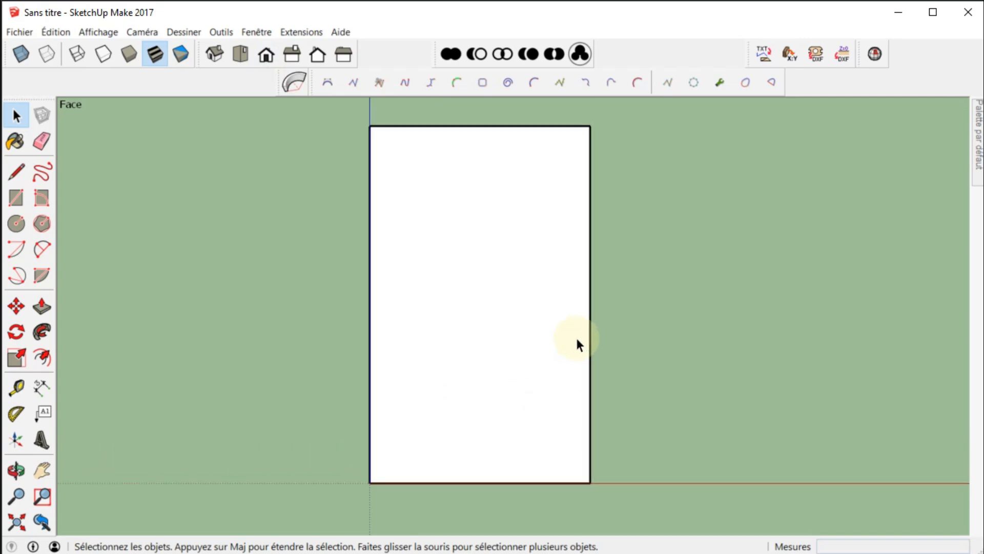
left_click(327, 83)
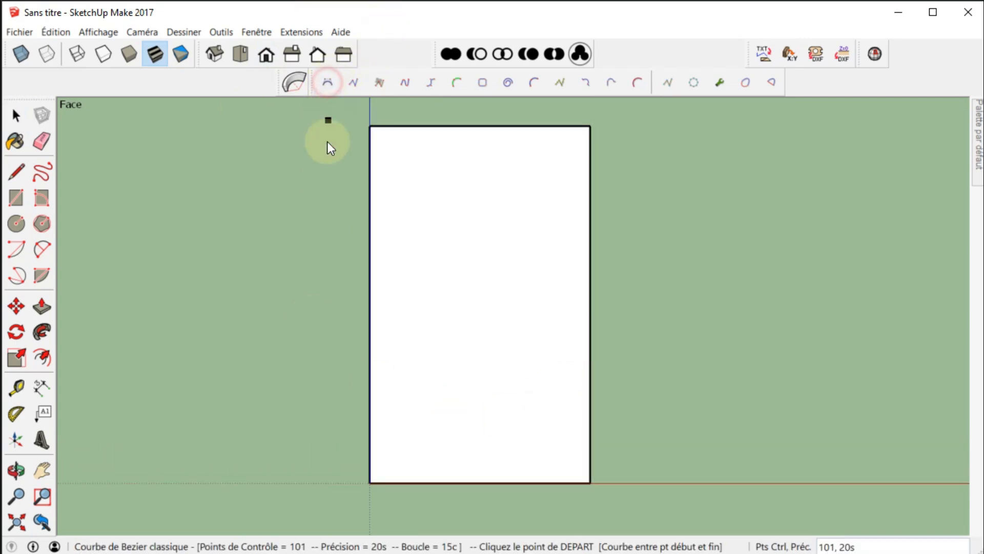
left_click(446, 479)
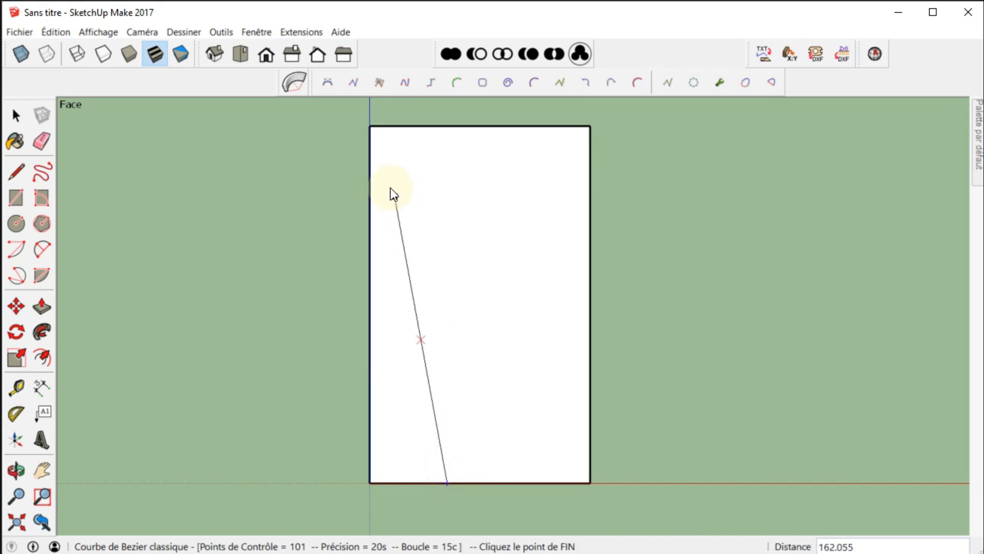
left_click(371, 137)
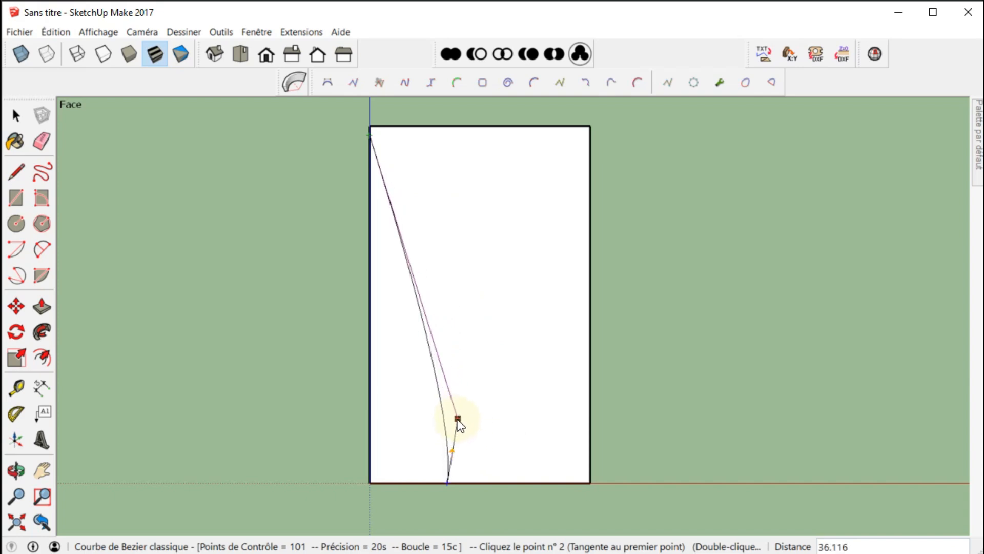
left_click(453, 420)
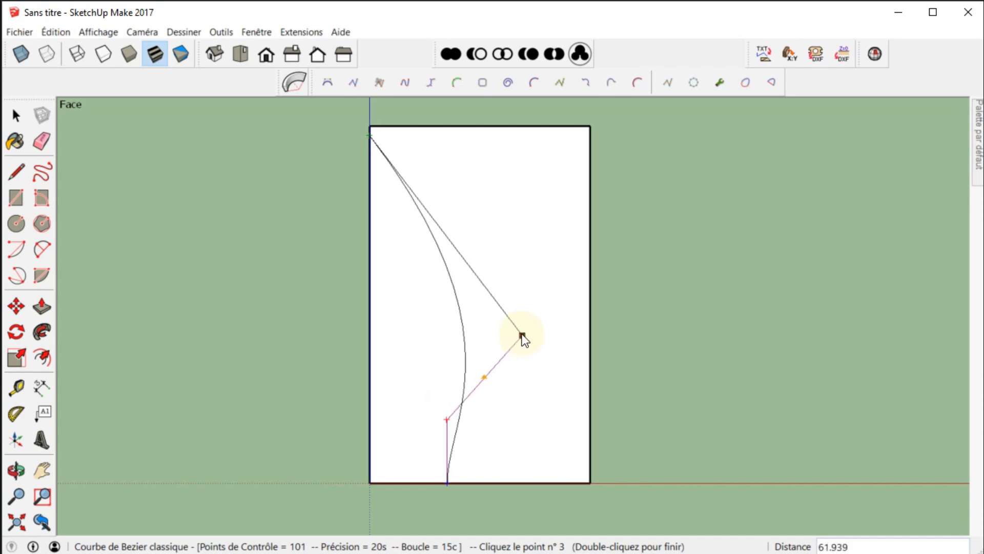
left_click(522, 331)
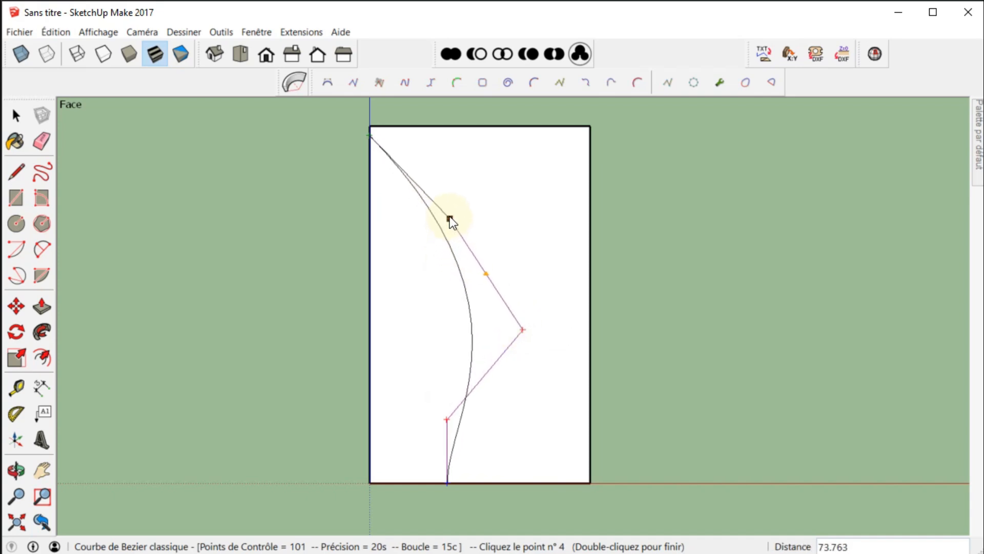
left_click(446, 228)
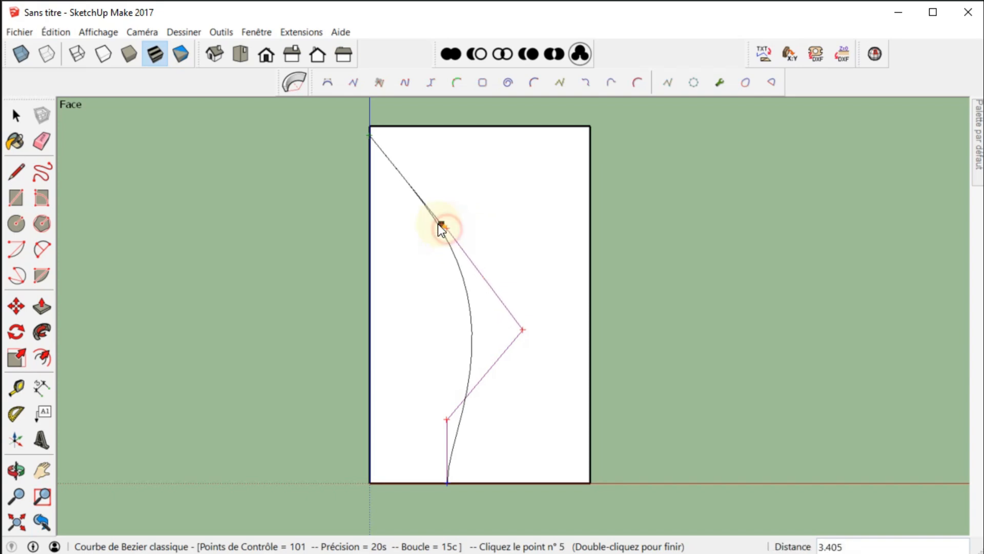
left_click(390, 206)
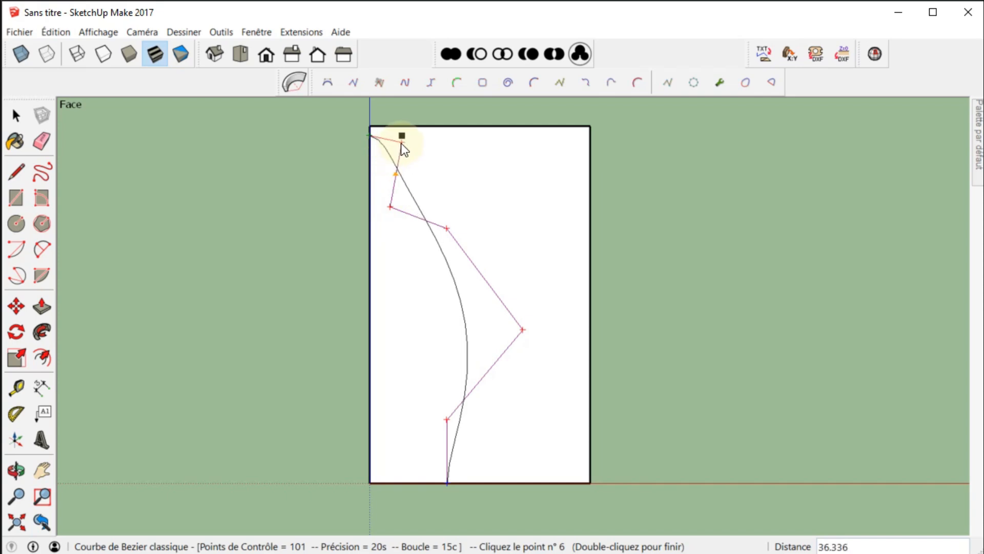
left_click(383, 194)
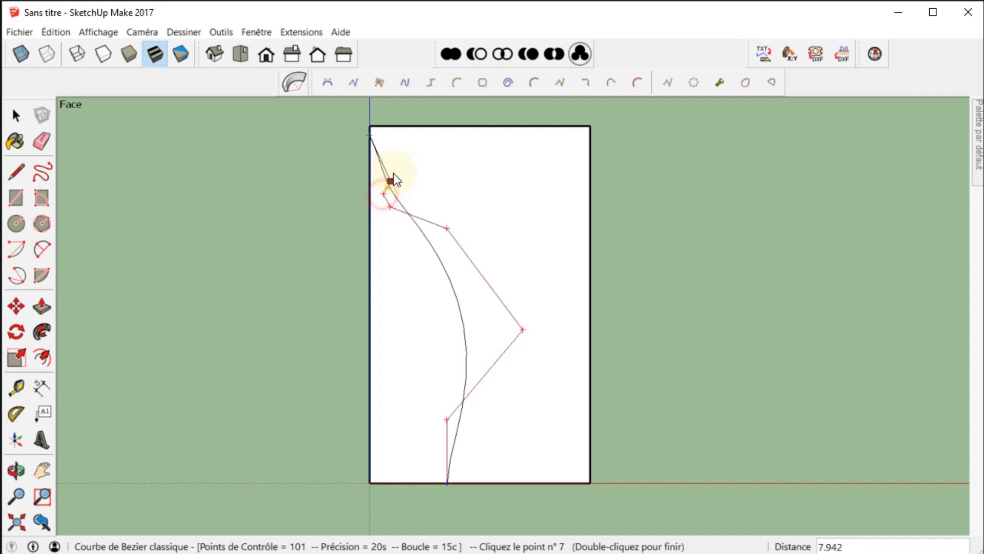
double_click(399, 144)
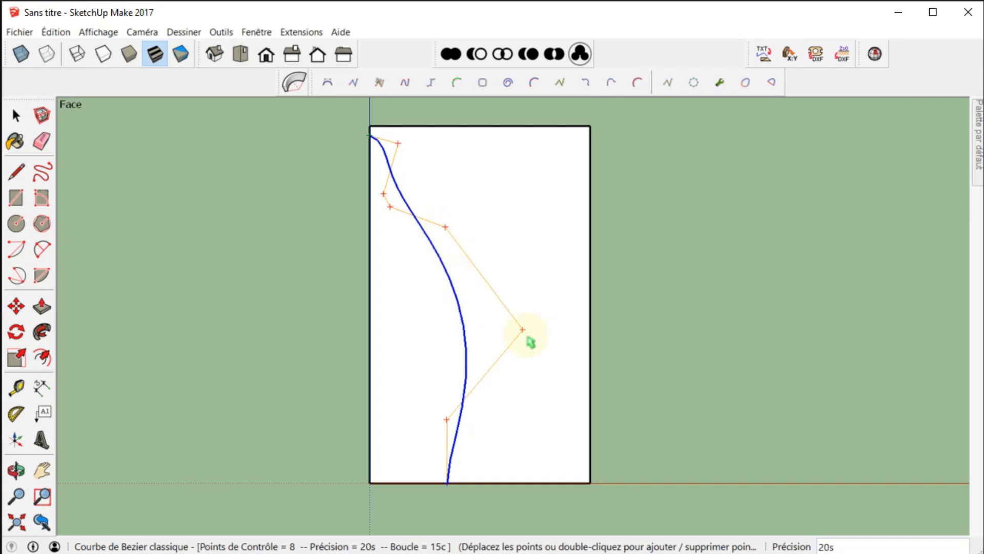
Move the curve's outermost control point slightly outward and down, raise the curve's precision, and finish editing the curve.
left_click_drag(524, 329, 539, 345)
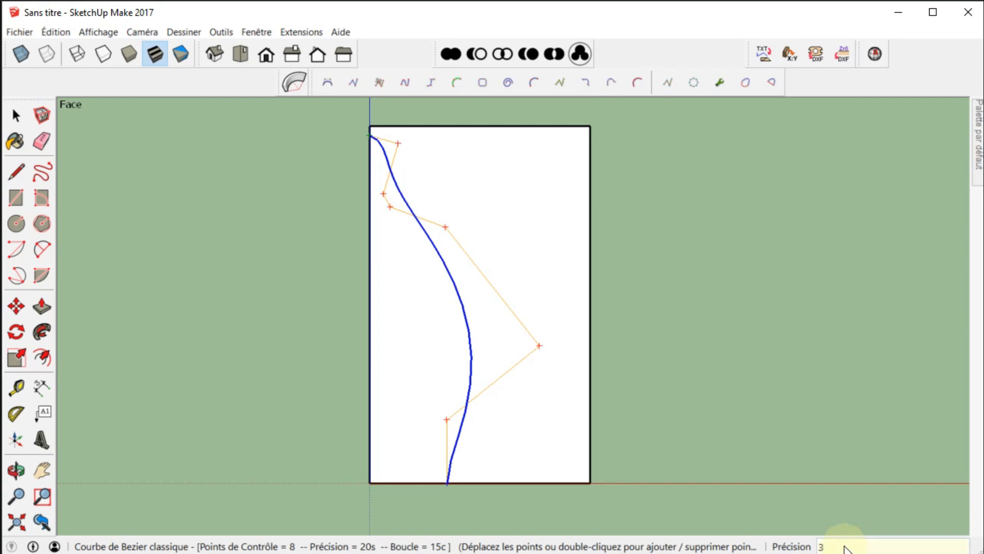
key("Return")
left_click(713, 325)
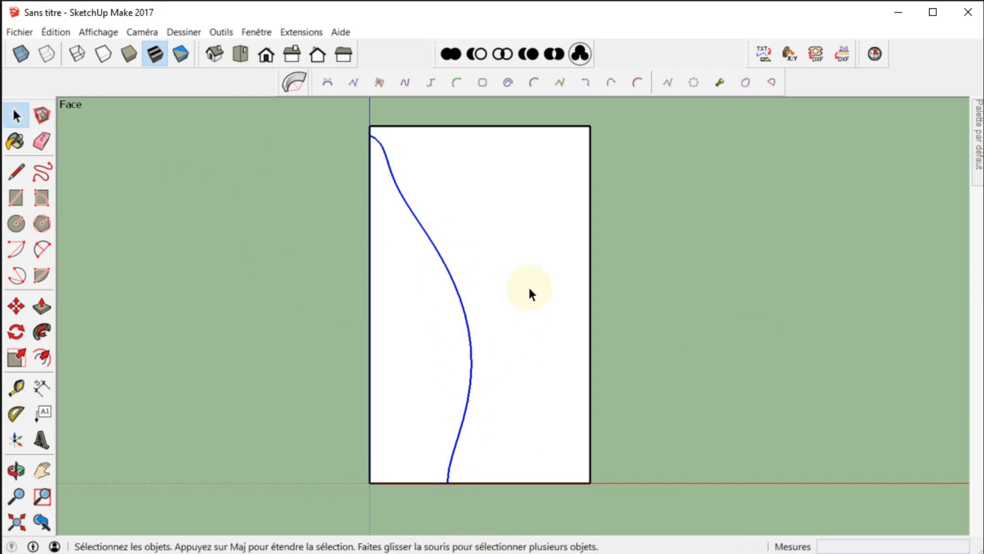
Delete the face outside the curve together with the rectangle's upper and right edges.
left_click_drag(558, 193, 580, 400)
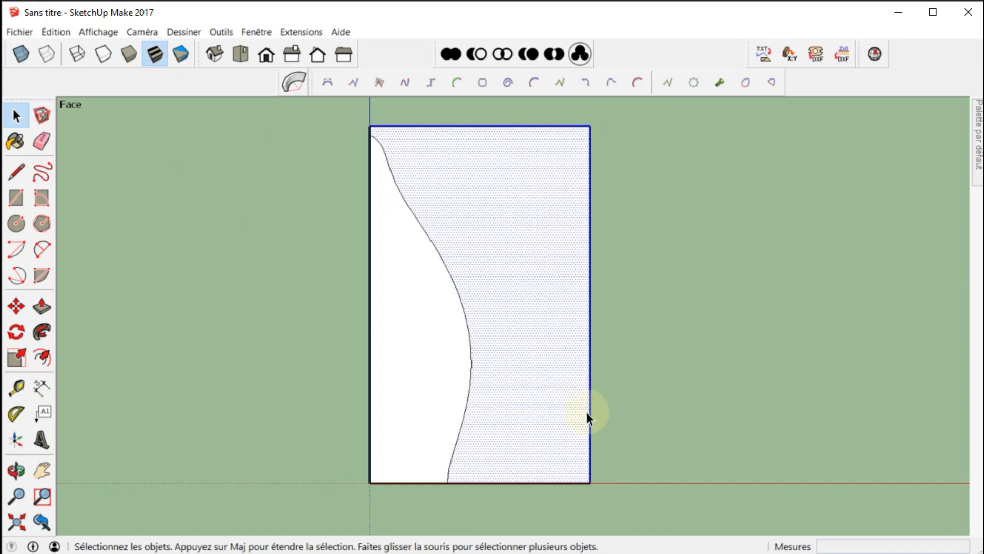
key("Delete")
key("Delete")
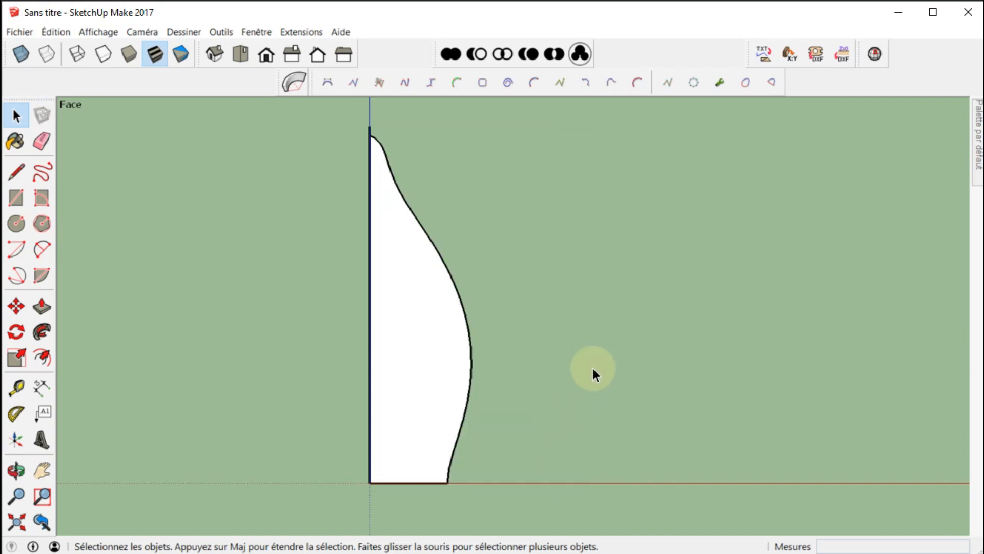
Delete the short leftover edge on the blue axis above the top of the profile.
scroll(623, 279, "down", 2)
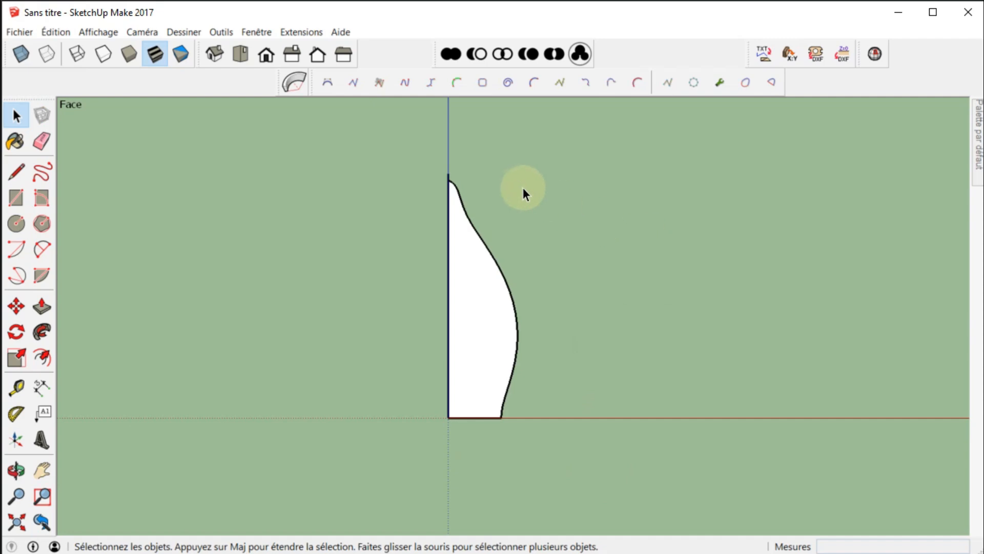
middle_click_drag(472, 168, 474, 168)
scroll(473, 171, "up", 4)
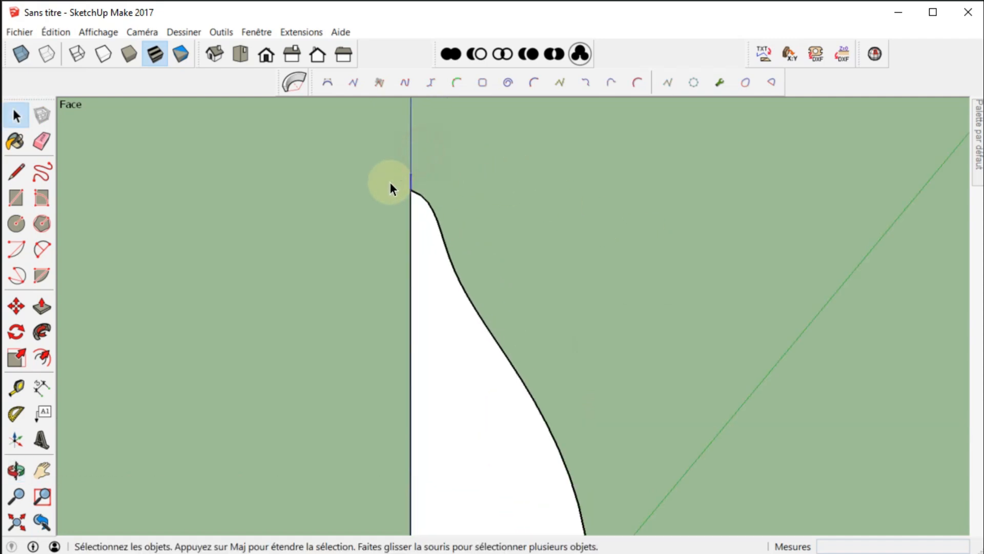
key("Delete")
Draw a 24-sided horizontal circle with a radius of about 114.5, centred on the origin at the profile's base.
scroll(533, 192, "down", 6)
middle_click_drag(602, 235, 500, 246)
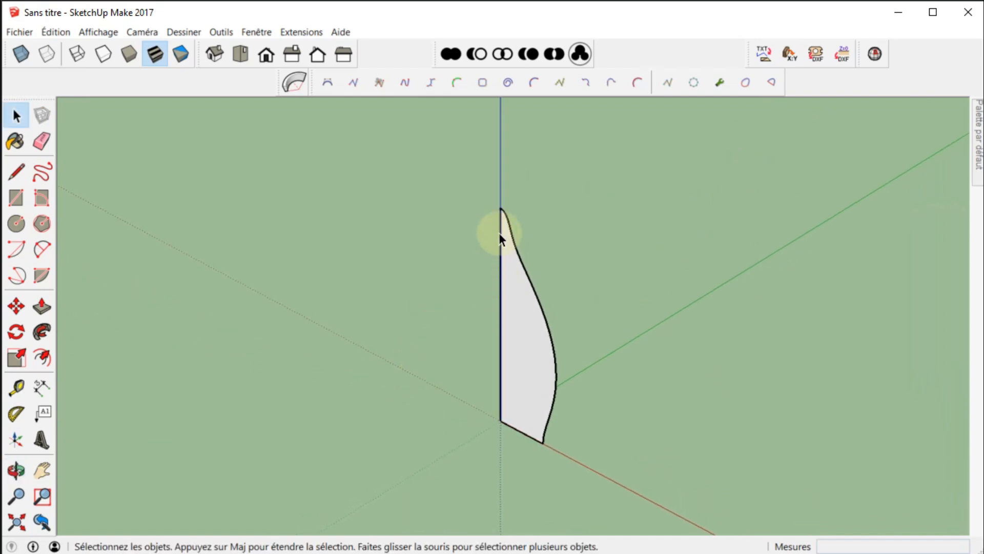
scroll(483, 337, "up", 2)
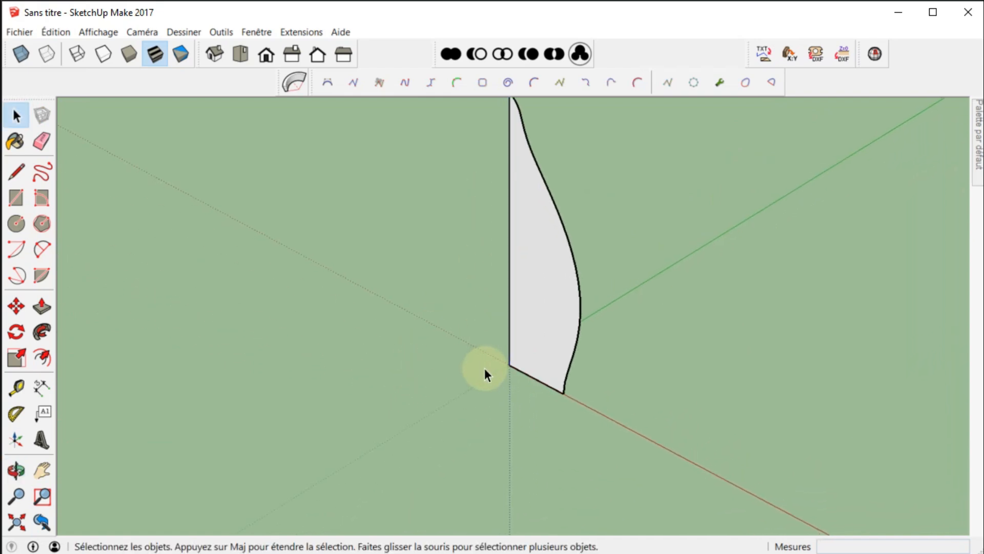
scroll(485, 368, "down", 1)
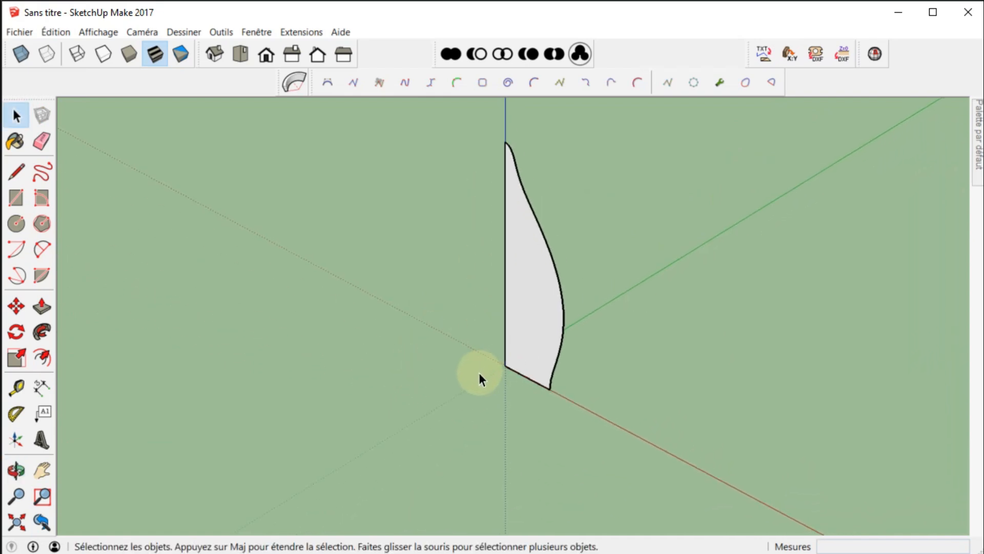
left_click(16, 223)
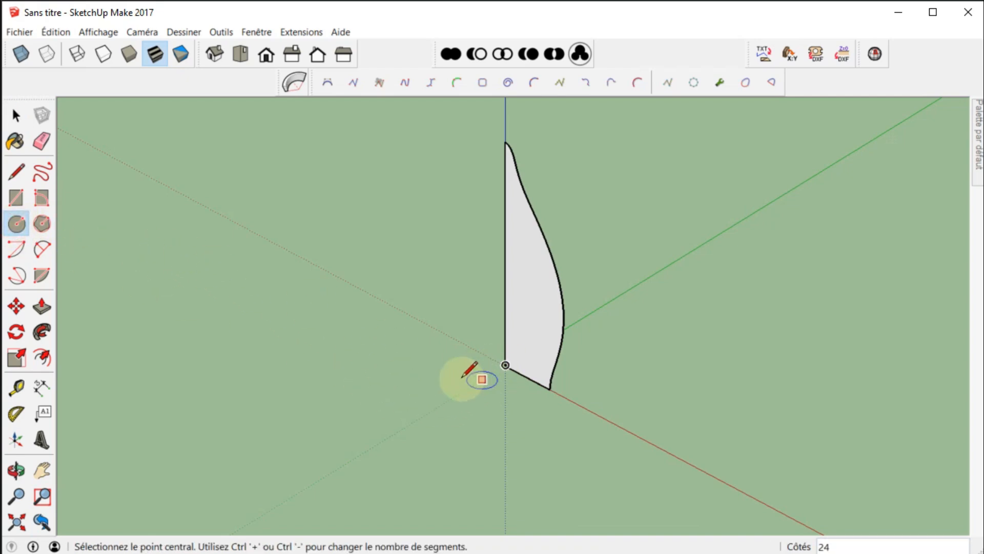
left_click(506, 365)
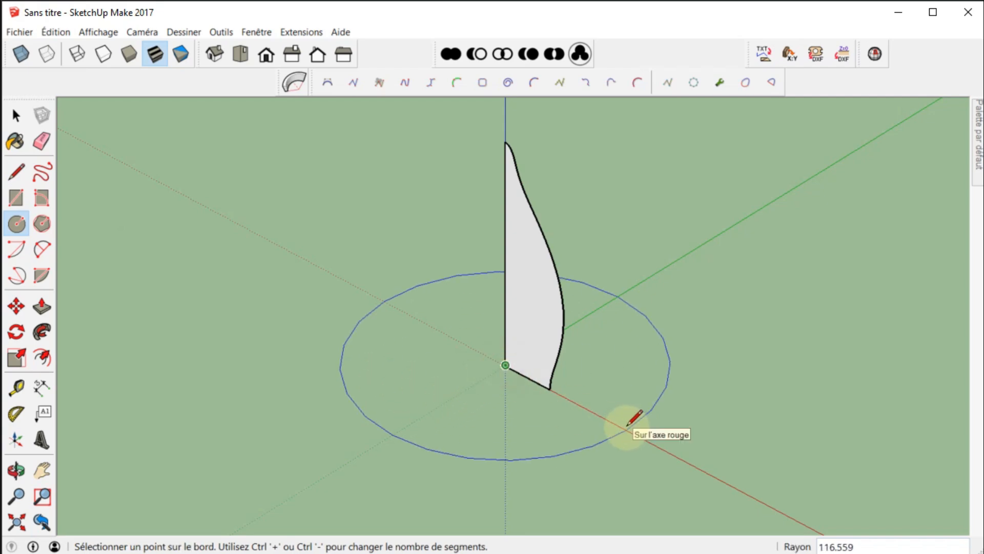
left_click(623, 422)
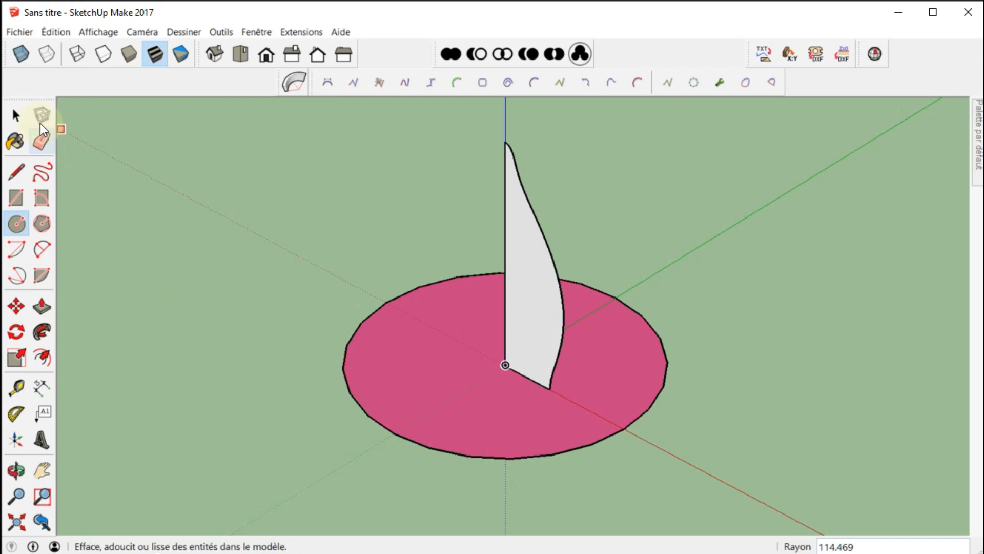
Delete the 24-sided circle around the base of the profile.
left_click(13, 116)
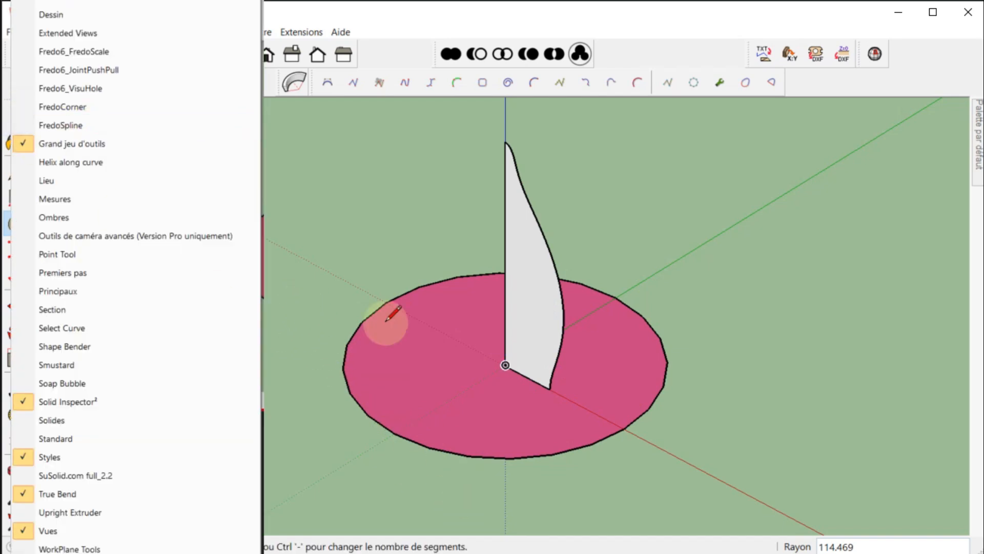
left_click(372, 256)
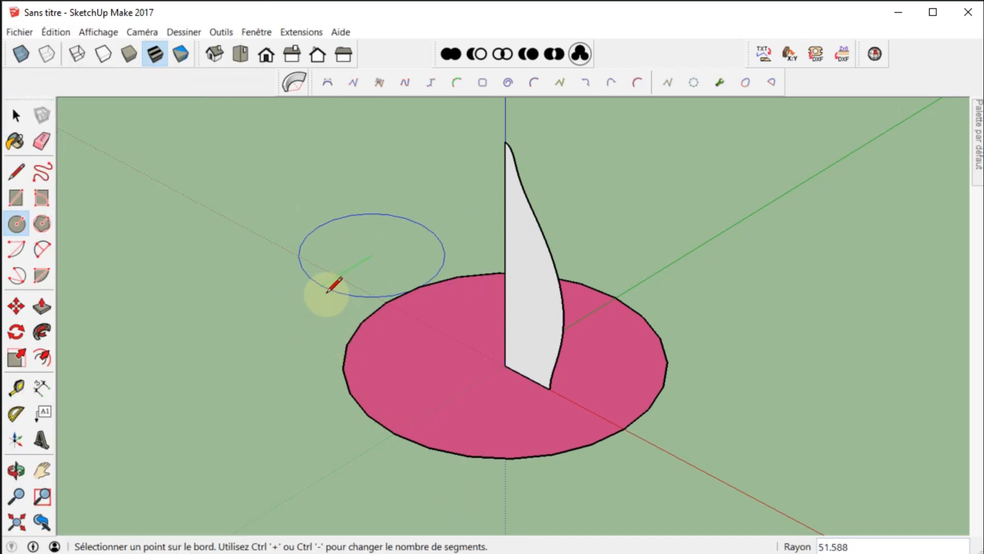
key("space")
left_click(358, 329)
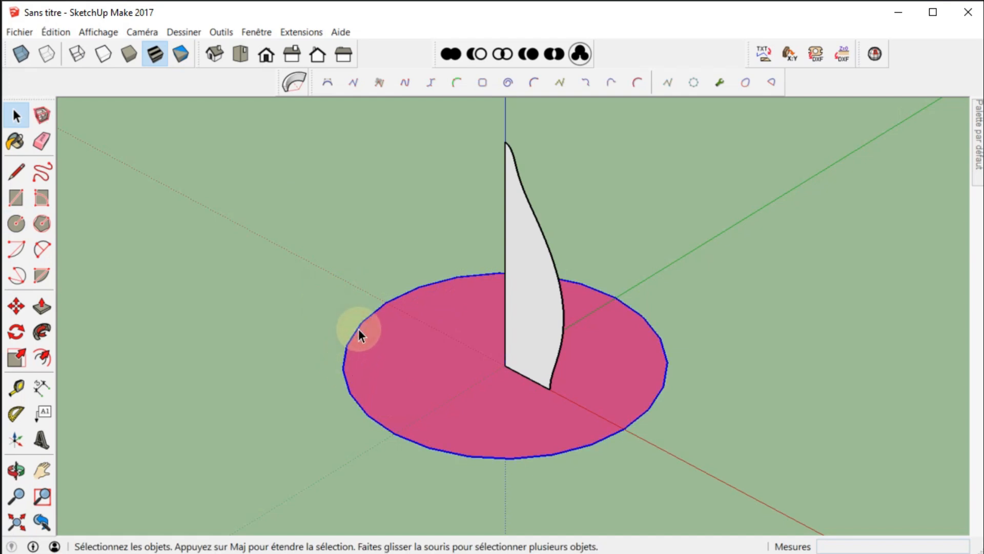
key("Delete")
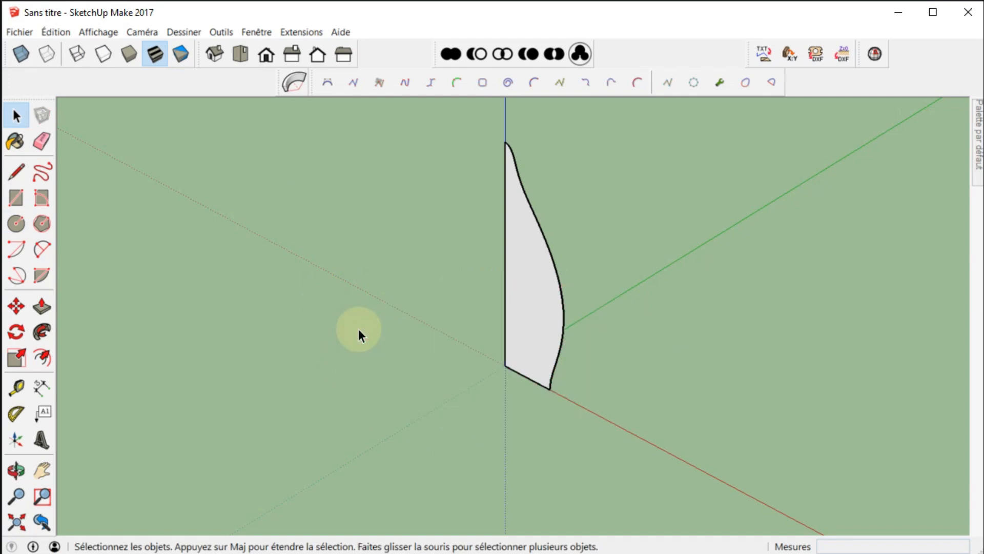
Draw a 64-sided horizontal circle centred on the origin, extending beyond the profile's base, and delete its inner face.
left_click(16, 223)
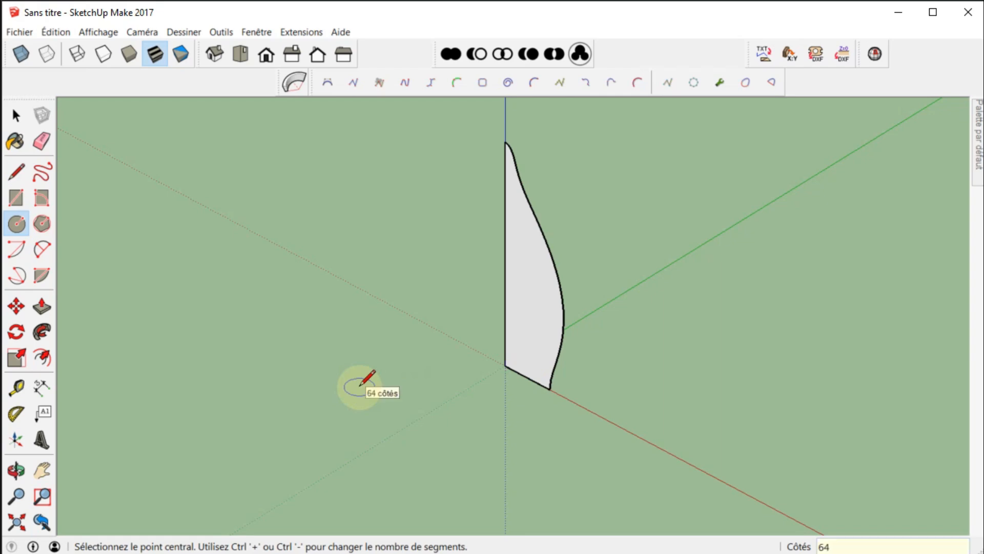
left_click(505, 365)
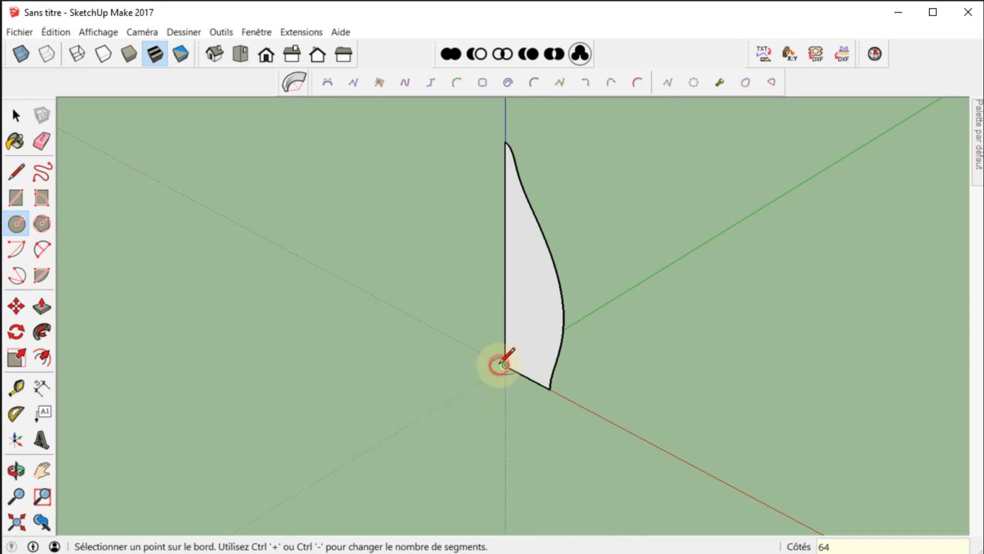
left_click(600, 418)
key("space")
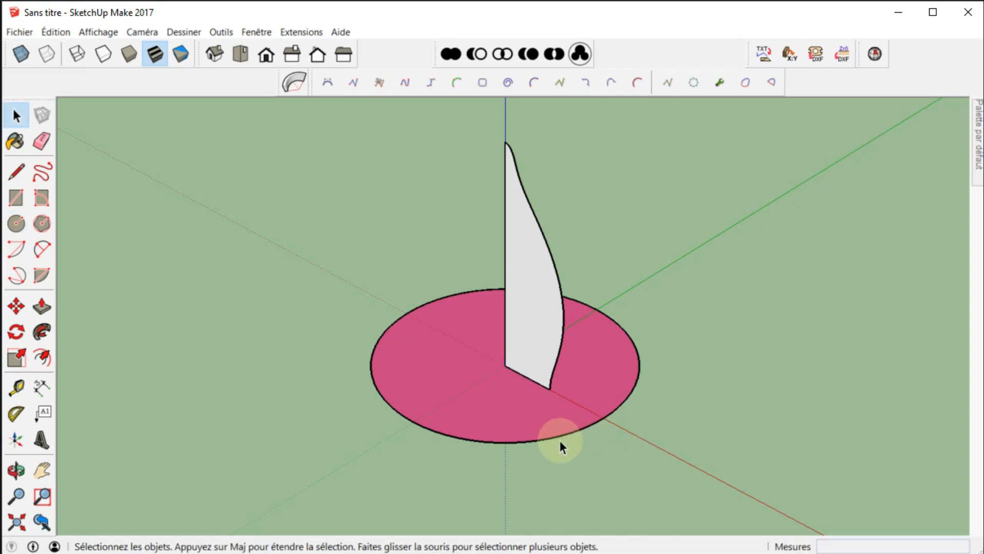
left_click(506, 407)
key("Delete")
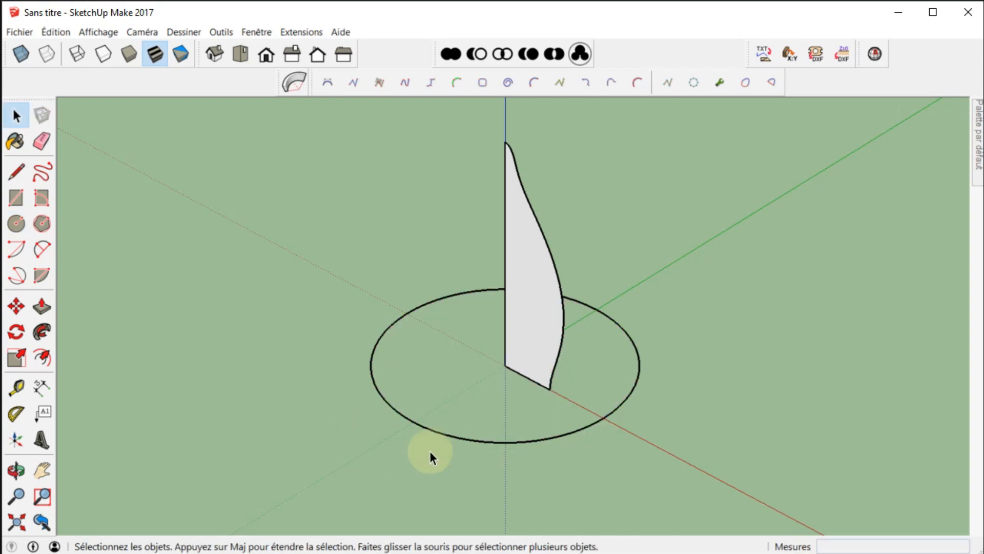
Revolve the curved profile face around the 64-sided circle with Follow Me to form a round solid.
left_click(533, 307)
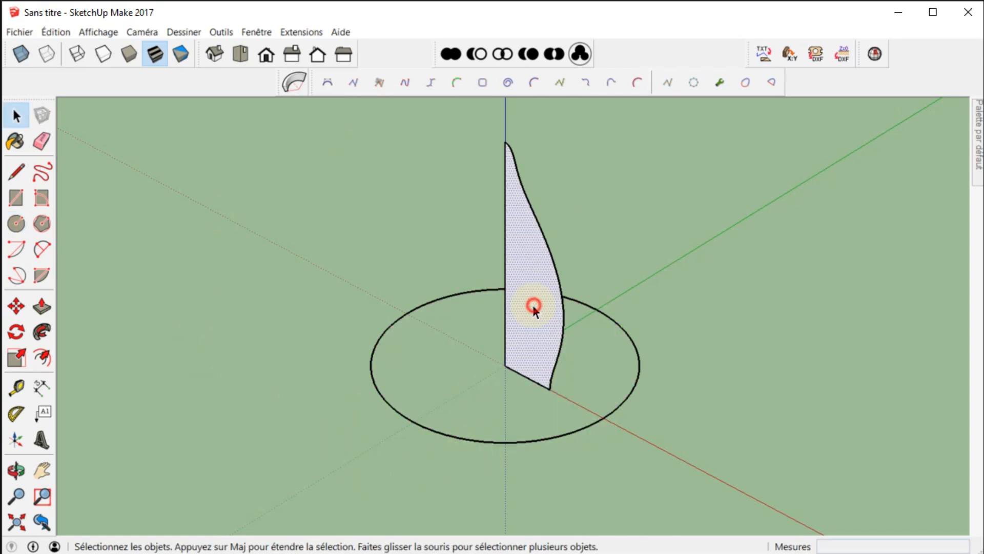
left_click(571, 434)
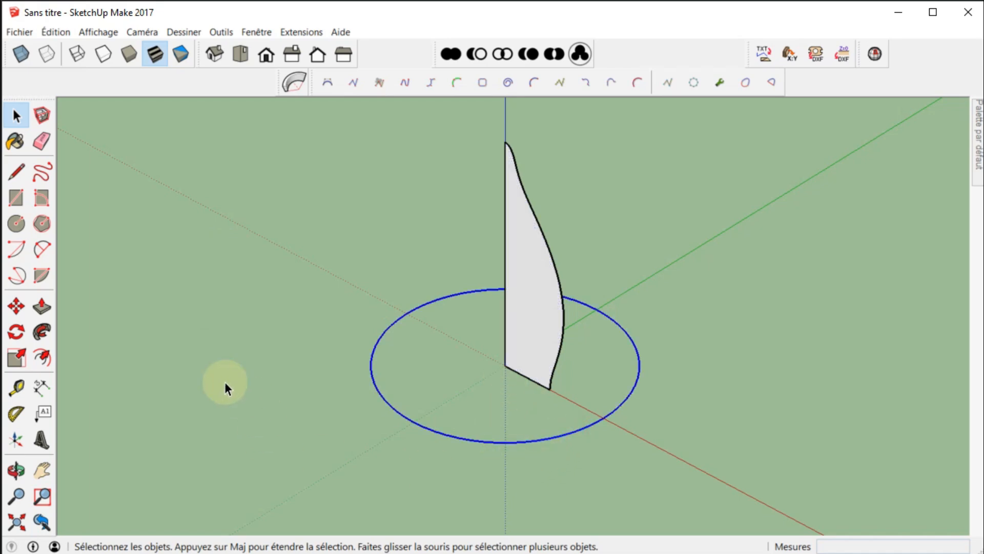
left_click(41, 332)
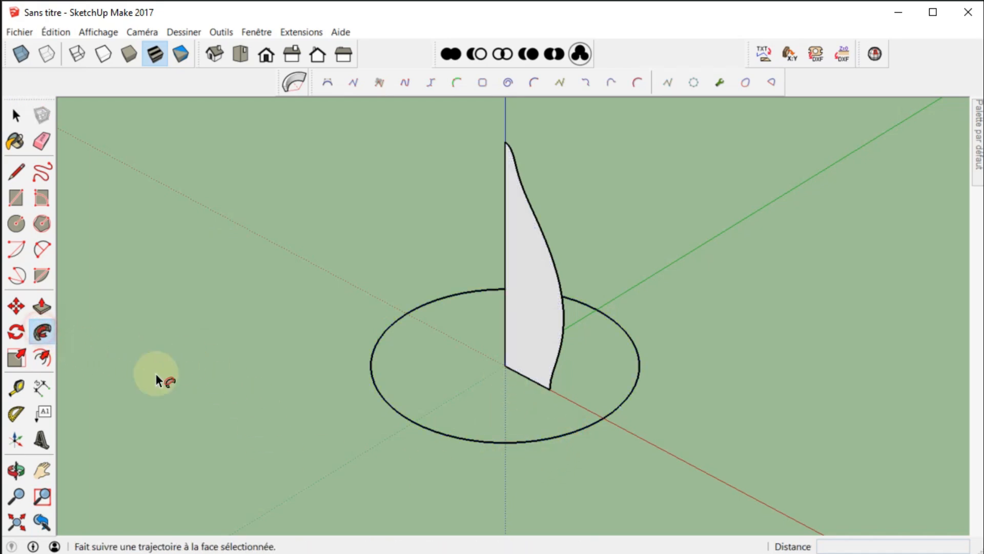
left_click(516, 313)
left_click(469, 436)
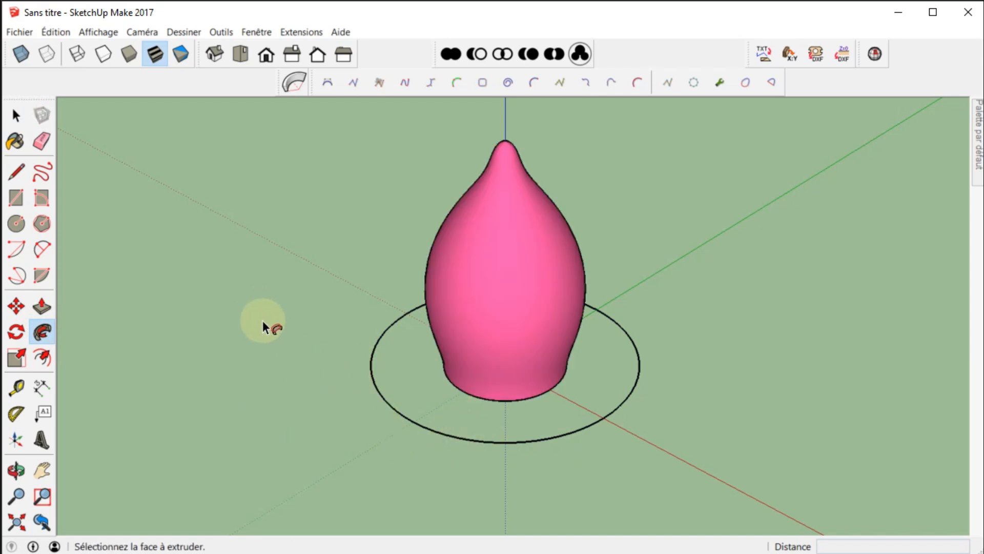
Delete the circular path around the base of the round solid.
mouse_move(271, 393)
middle_mouse_down()
mouse_move(329, 200)
mouse_move(286, 308)
mouse_move(286, 392)
middle_mouse_up()
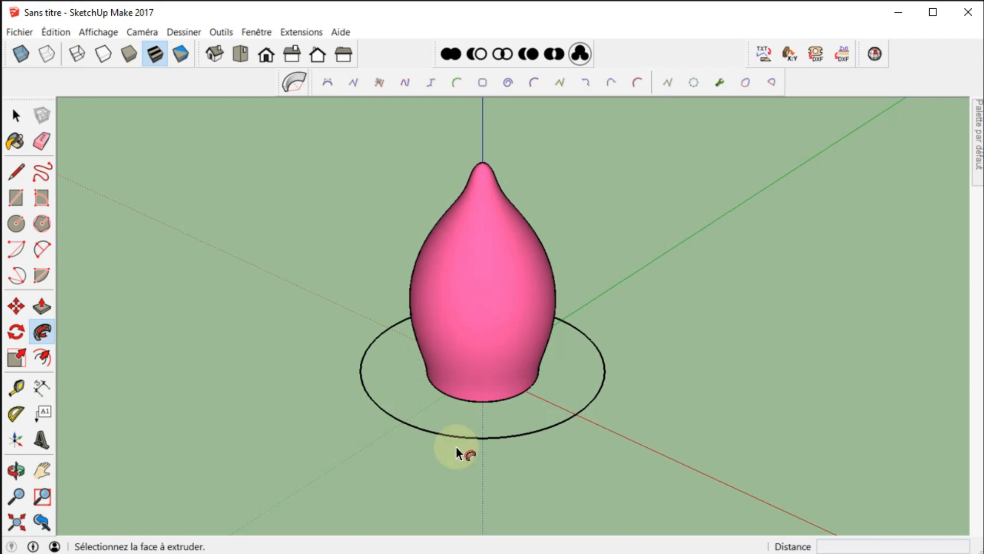
key("space")
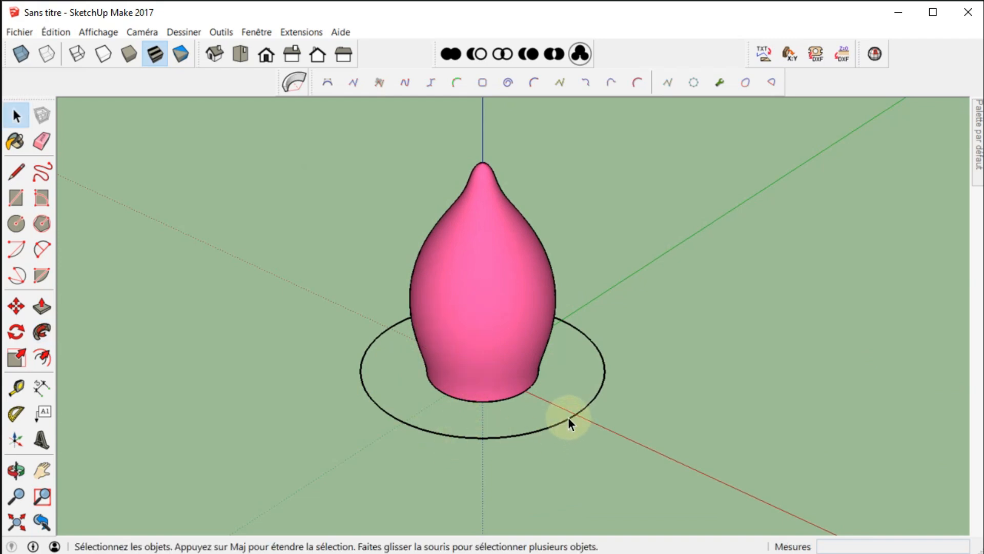
left_click(566, 419)
key("Delete")
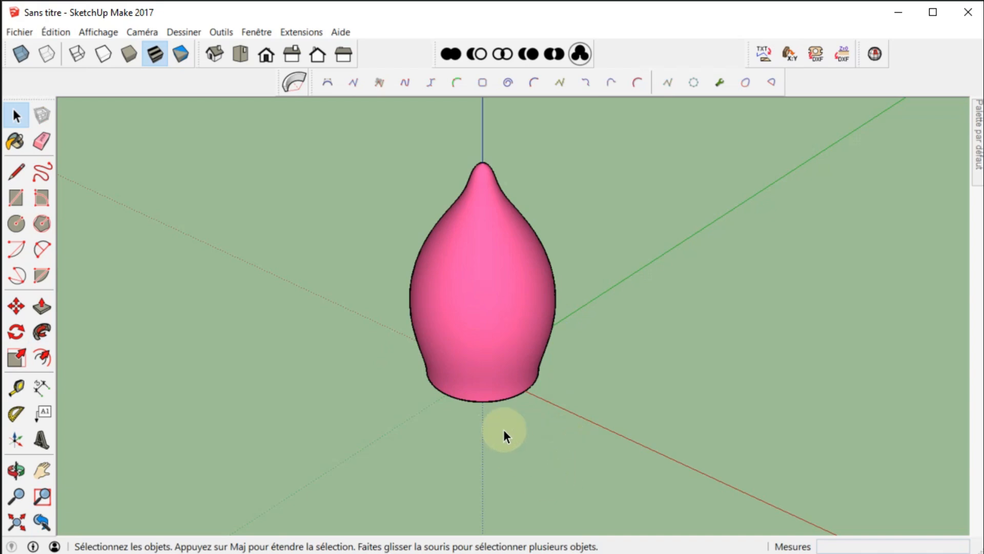
Reverse the curved outer faces of the solid and clear the selection.
right_click(482, 297)
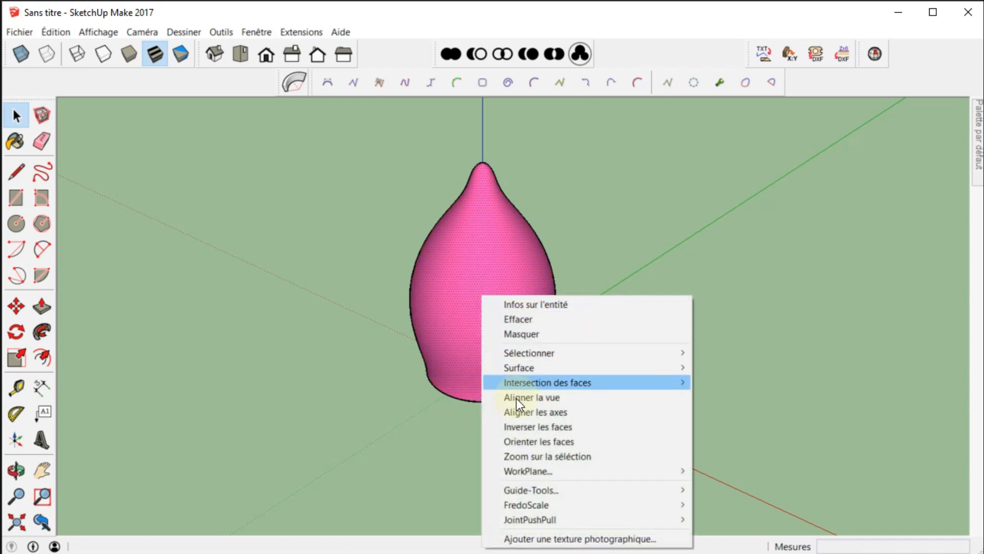
left_click(527, 427)
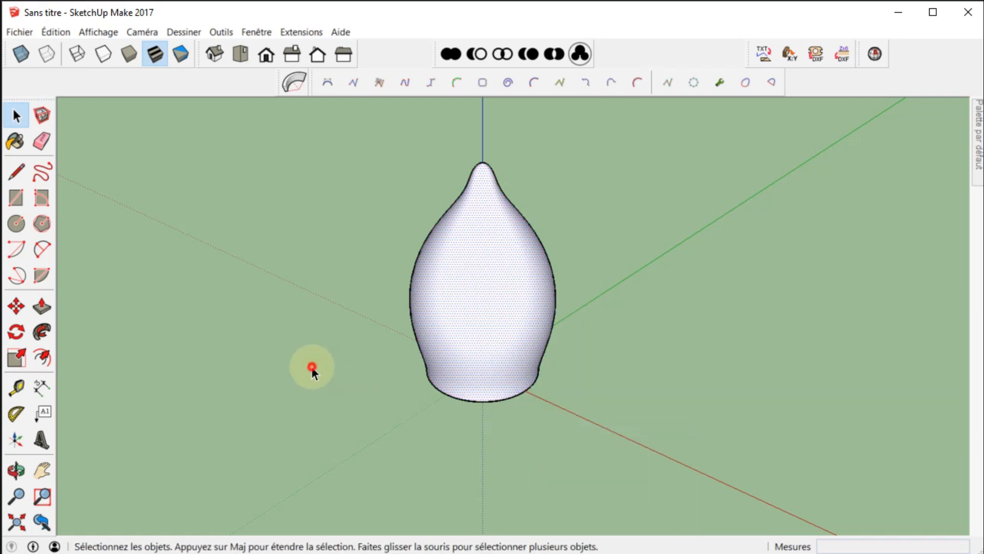
left_click(310, 367)
Select the whole solid and scale it upward along the vertical axis to make it taller.
key("o")
left_click_drag(304, 431, 495, 433)
key("space")
scroll(567, 399, "down", 2)
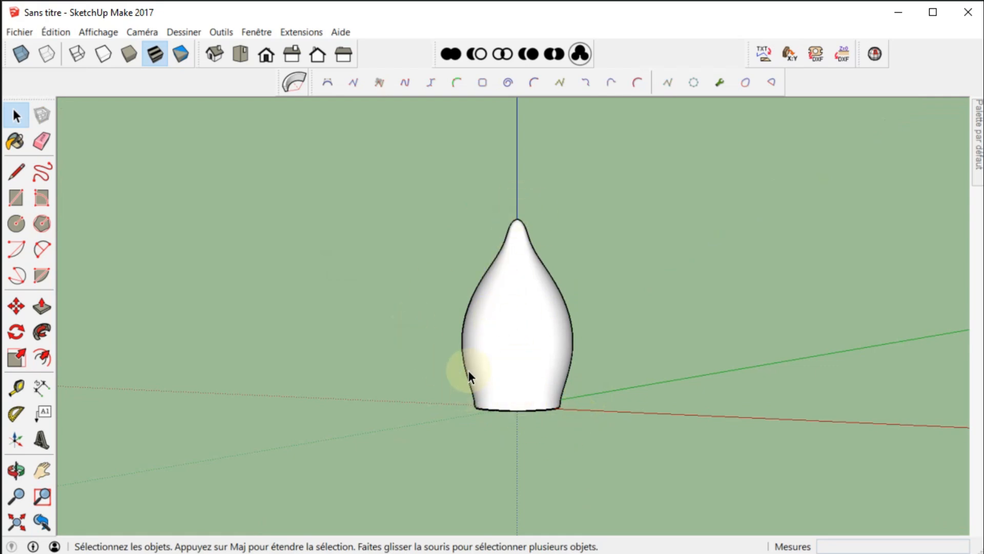
left_click_drag(400, 177, 595, 457)
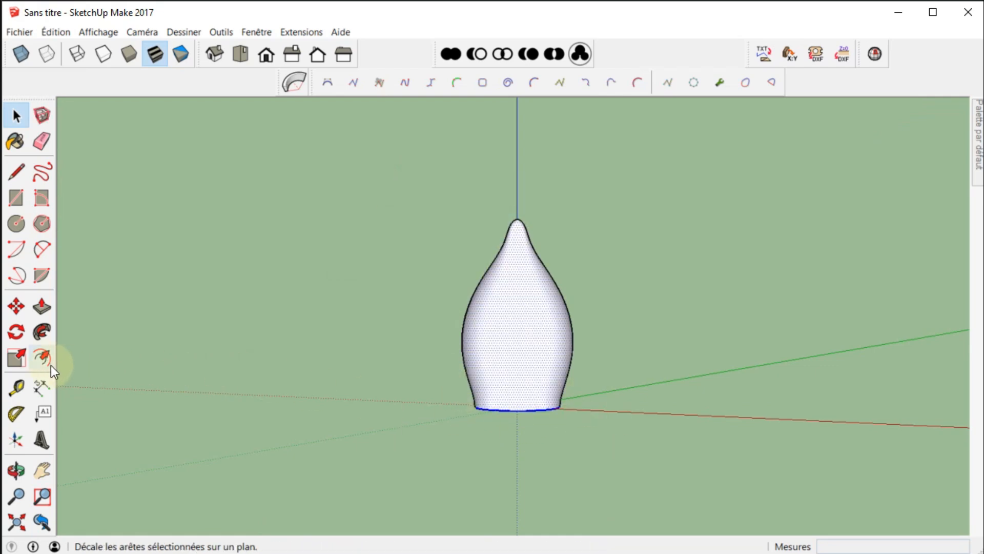
left_click(17, 355)
middle_click_drag(363, 183, 318, 340)
left_click_drag(518, 237, 517, 203)
left_click_drag(453, 259, 263, 299)
middle_click_drag(264, 299, 379, 346)
Reverse the circular bottom face of the solid.
middle_click_drag(617, 391, 626, 262)
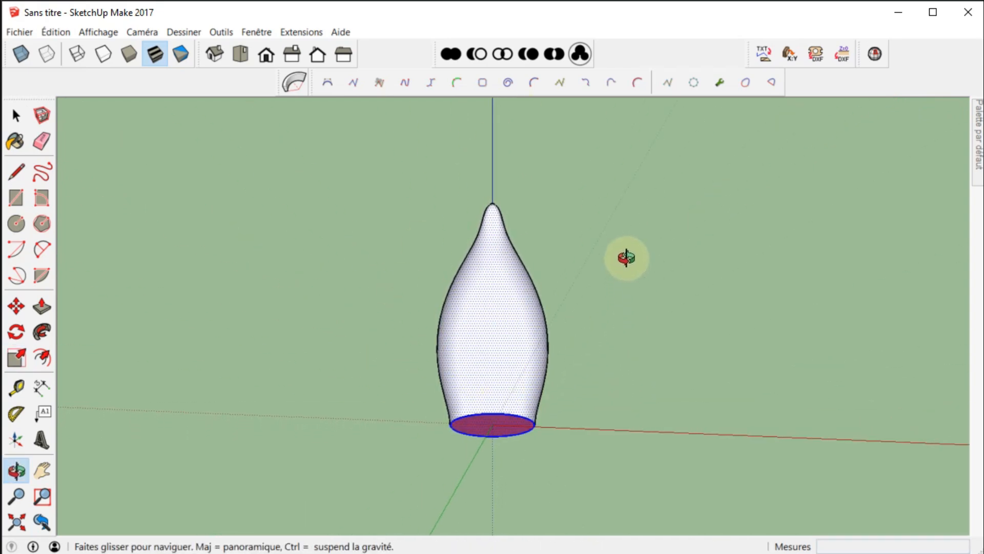
middle_click_drag(399, 349, 360, 396)
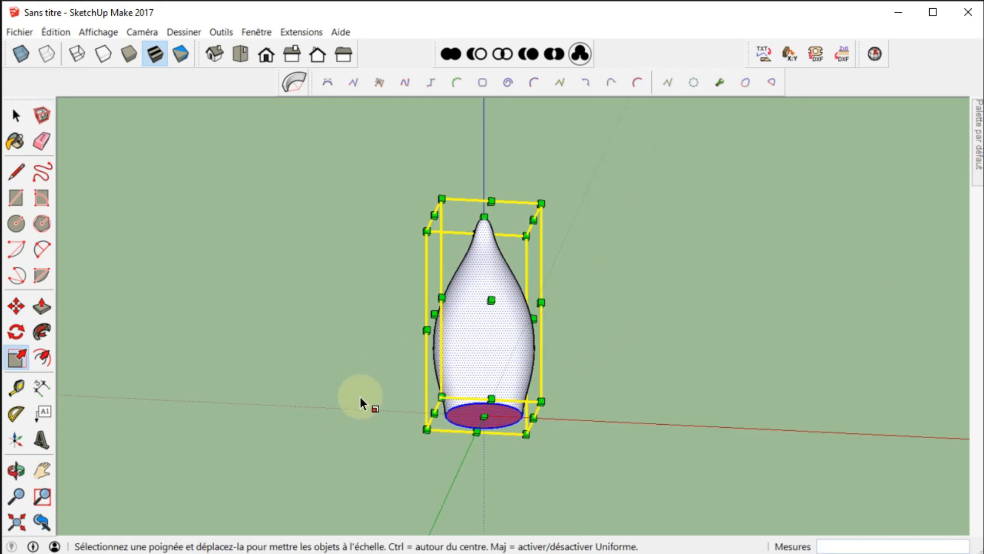
left_click(353, 437)
middle_click_drag(538, 483, 487, 377)
left_click(481, 344)
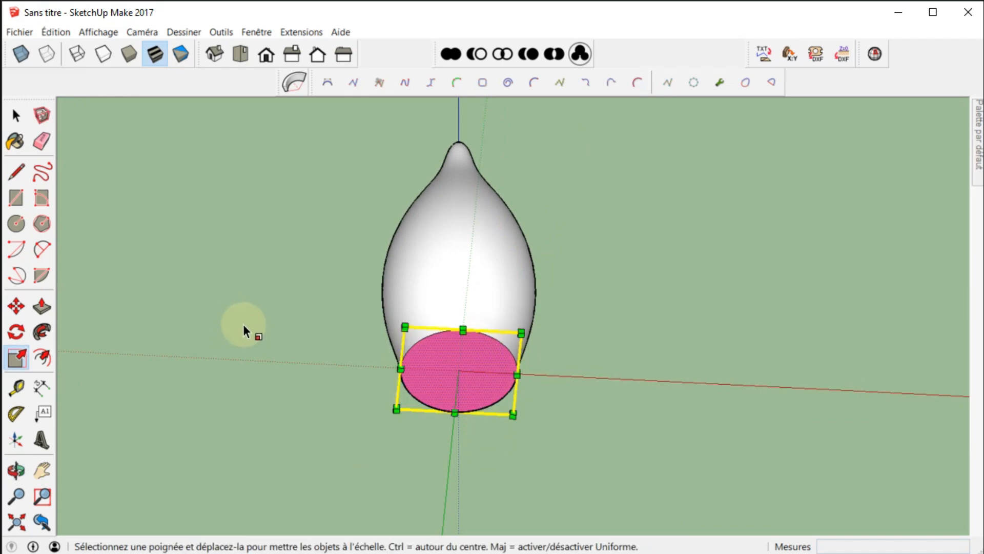
key("space")
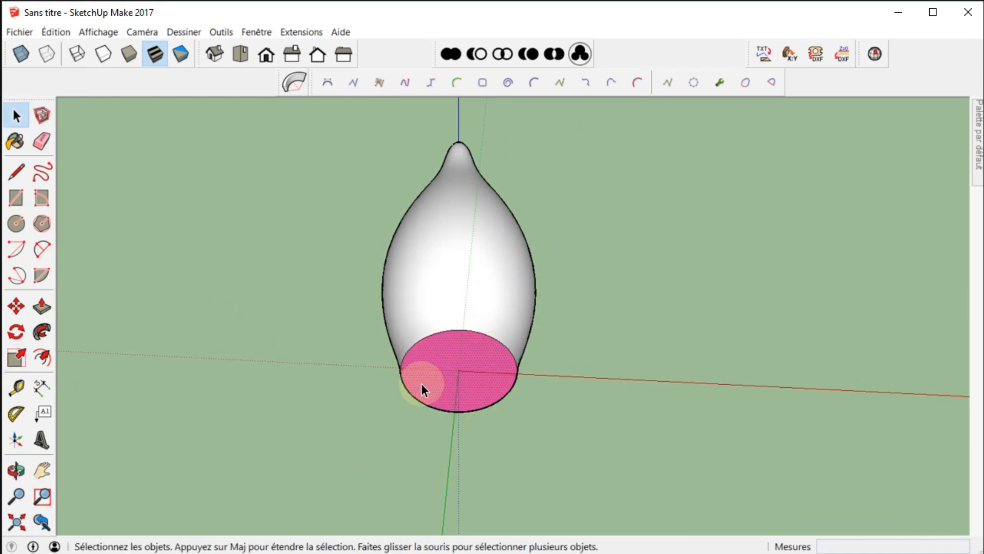
right_click(443, 369)
left_click(469, 496)
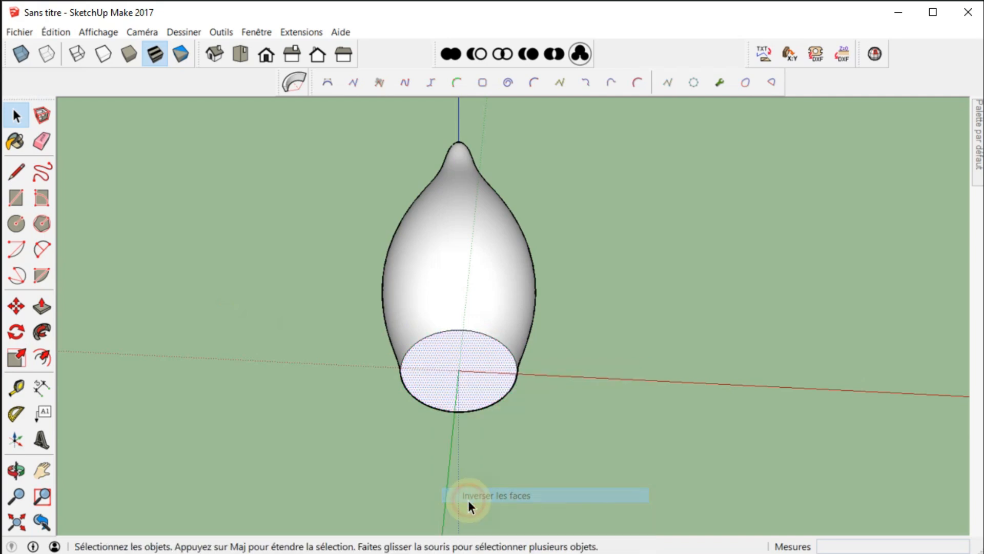
Push/Pull the circular bottom face downward by about 7.5 to form a short cylindrical collar.
middle_click_drag(411, 413, 318, 526)
middle_click_drag(411, 422, 418, 380)
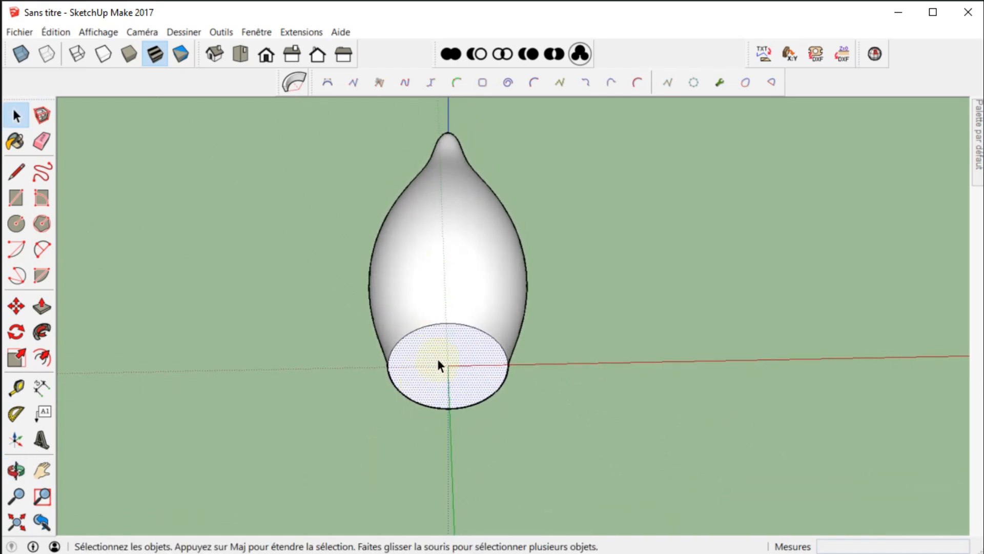
key("p")
left_click(428, 359)
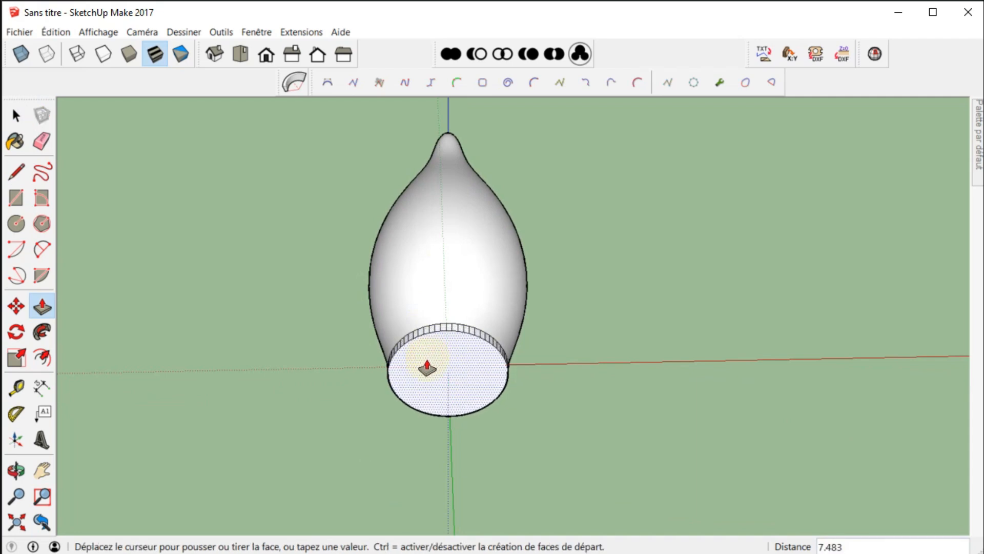
left_click(426, 367)
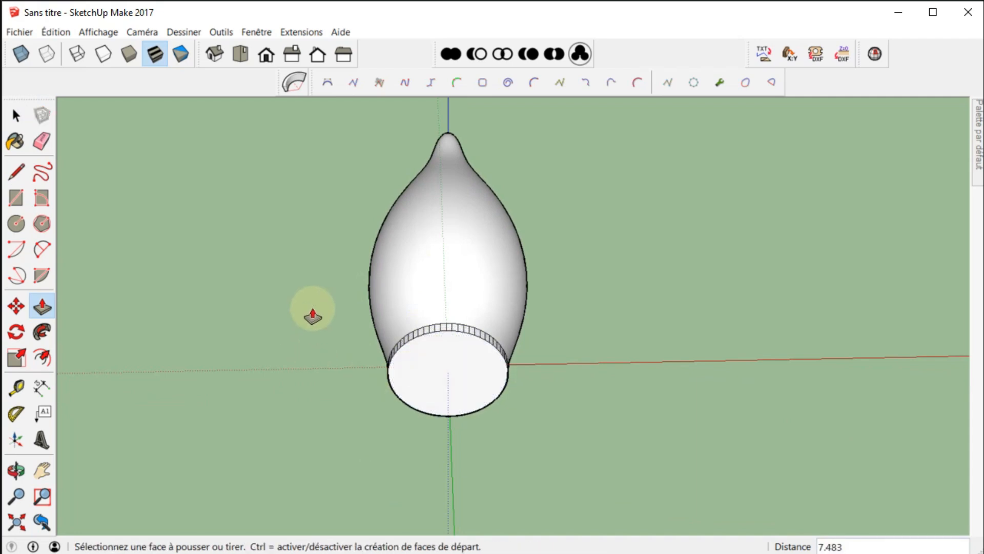
Push/Pull the collar's bottom face a further 16.4 or so downward to lengthen the collar.
key("o")
left_click_drag(303, 279, 417, 362)
key("p")
left_click(455, 368)
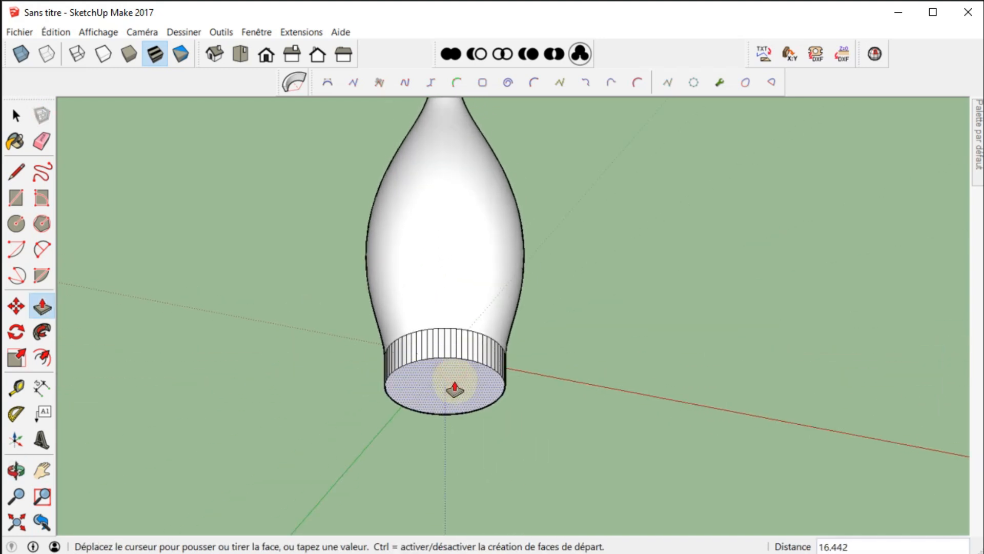
left_click(451, 387)
key("o")
left_click_drag(325, 400, 470, 485)
key("p")
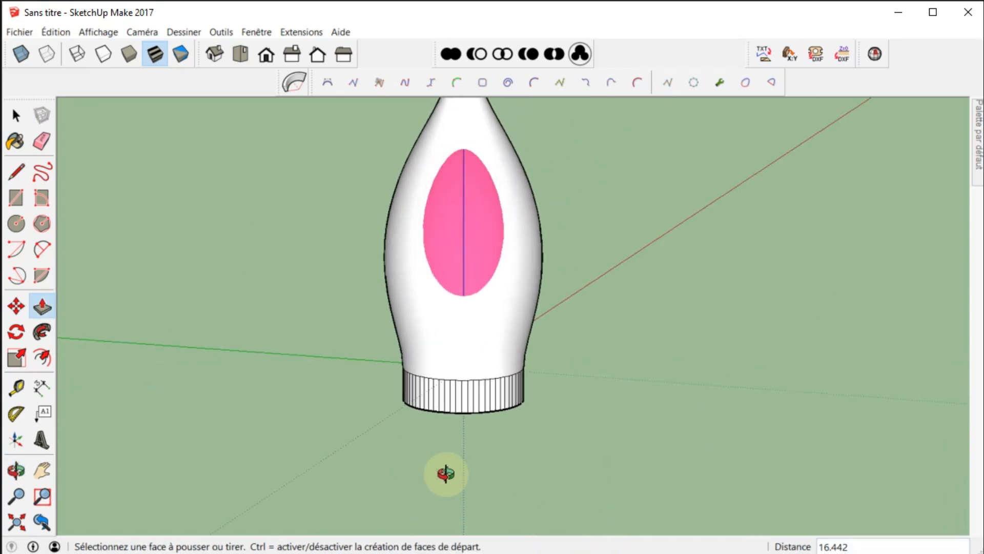
Select the whole bulb with its collar and make it a group.
scroll(338, 373, "down", 3)
key("o")
left_click_drag(364, 285, 323, 276)
middle_click_drag(323, 276, 331, 294)
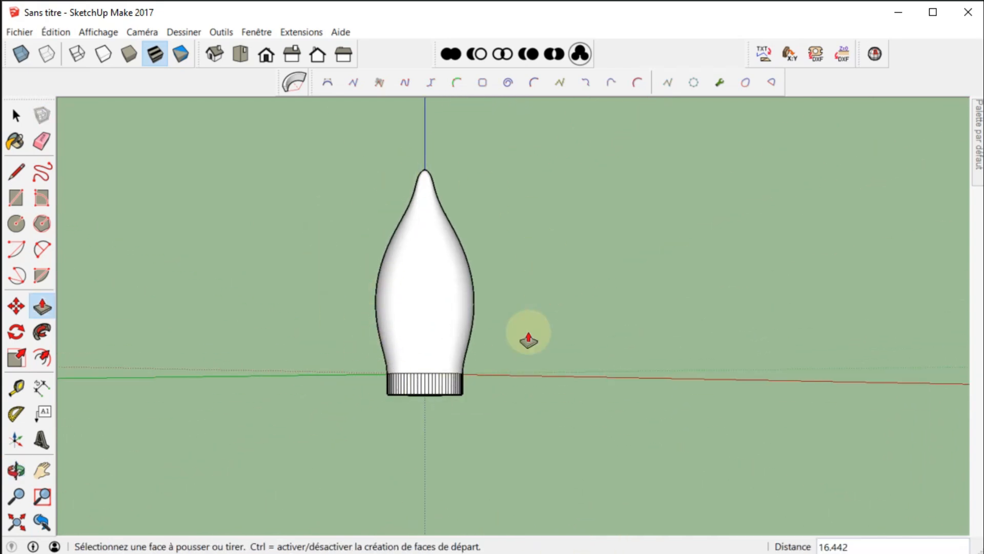
middle_click_drag(517, 336, 306, 383)
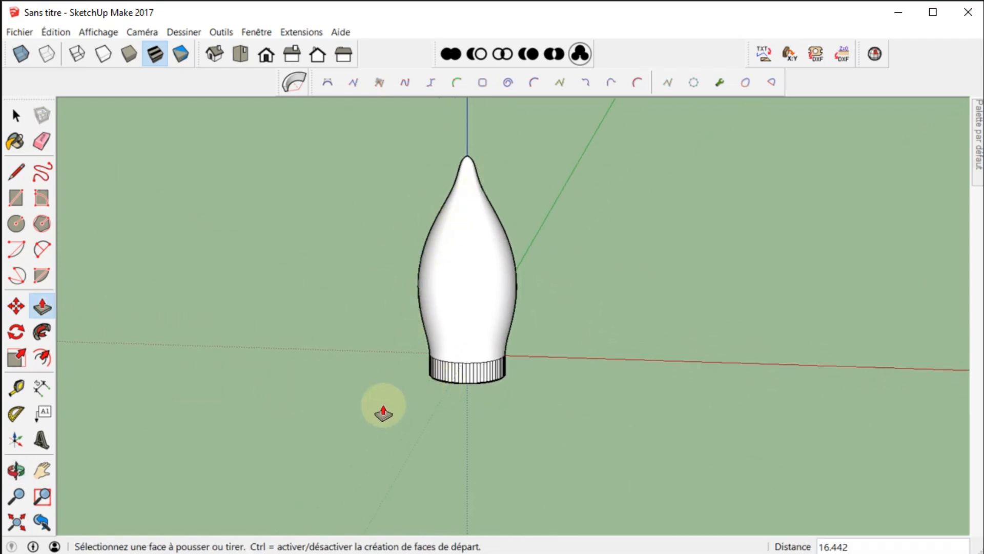
middle_click_drag(582, 383, 535, 436)
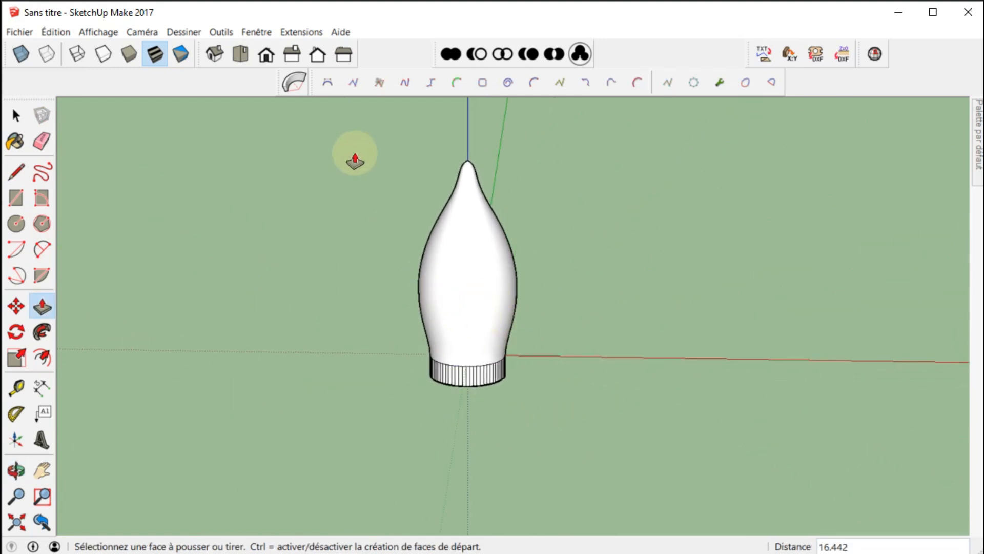
left_click(14, 117)
left_click_drag(356, 127, 578, 448)
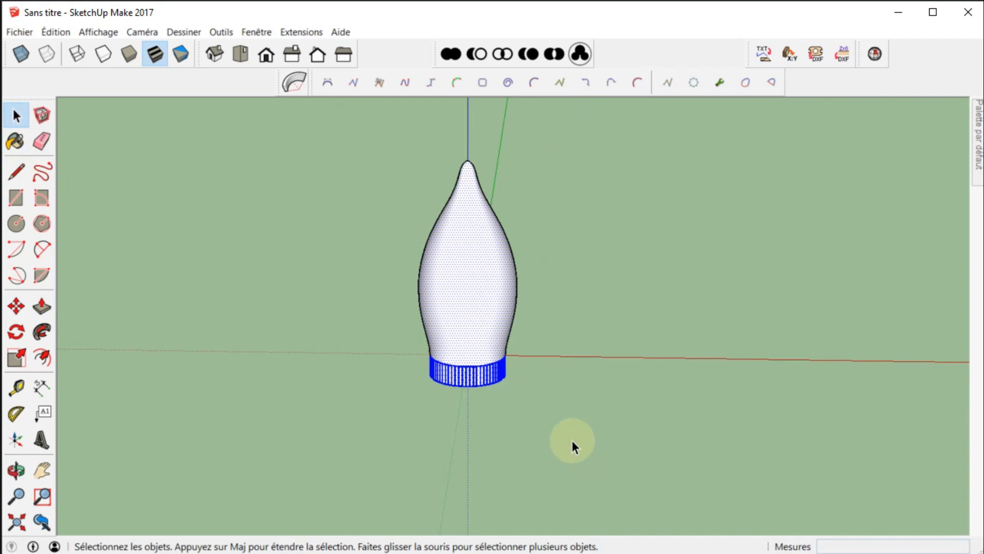
key("ctrl+g")
middle_click_drag(739, 284, 509, 337)
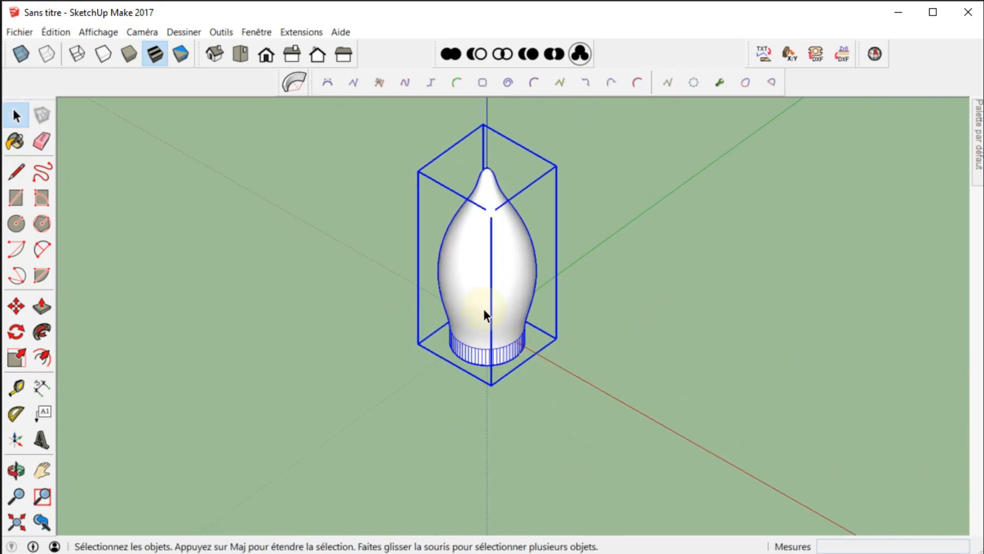
Try bending the upright group by about 43.4° along its base edge with TrueBend, and undo the bend.
left_click(296, 83)
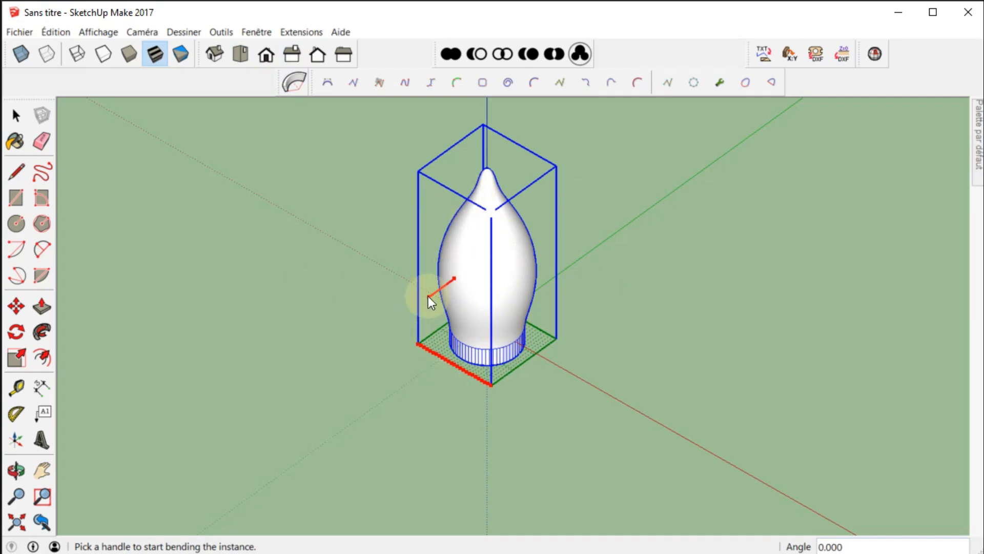
left_click_drag(429, 297, 426, 300)
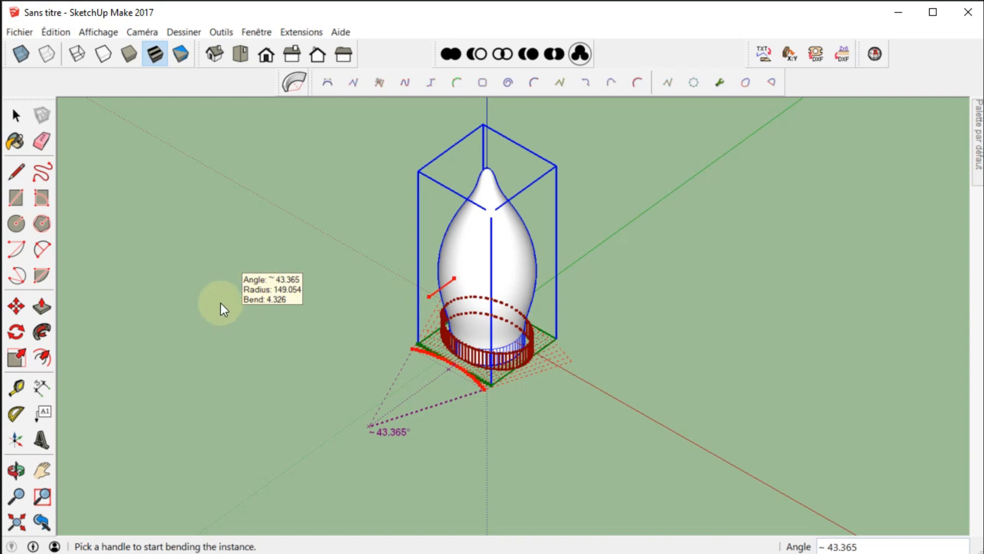
key("space")
left_click_drag(318, 401, 319, 295)
middle_click_drag(345, 399, 360, 377)
key("ctrl+z")
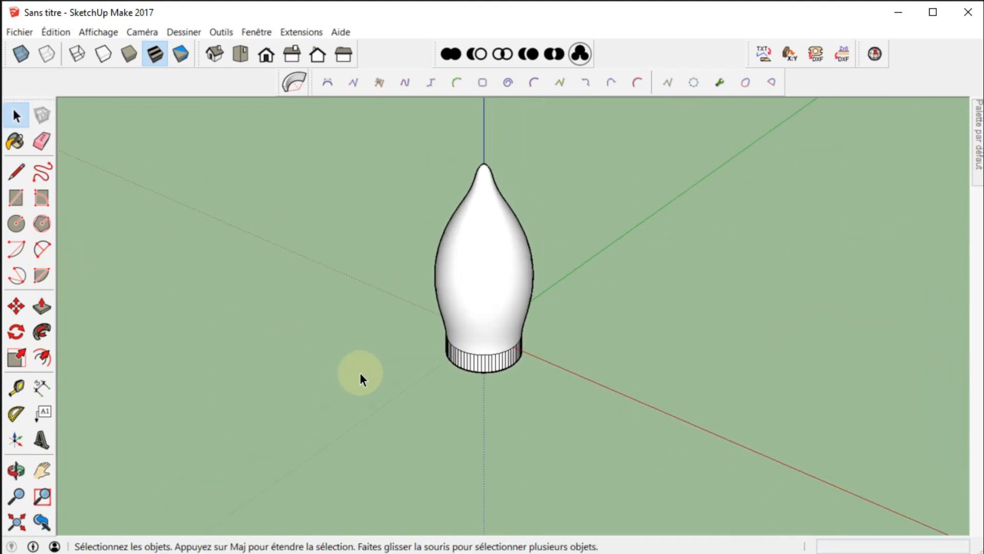
Rotate the group about the green axis onto its side so it lies along the red axis.
left_click(470, 263)
key("m")
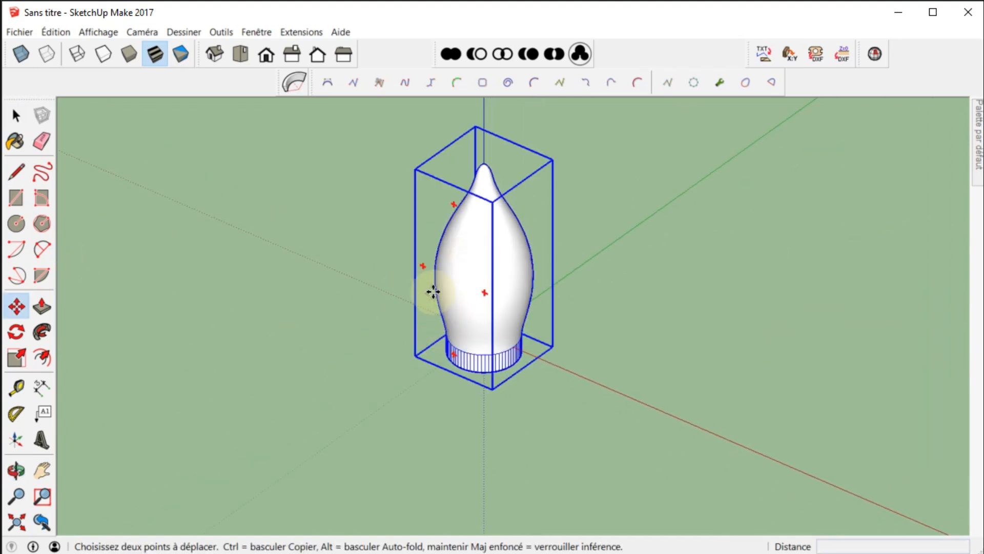
left_click(449, 203)
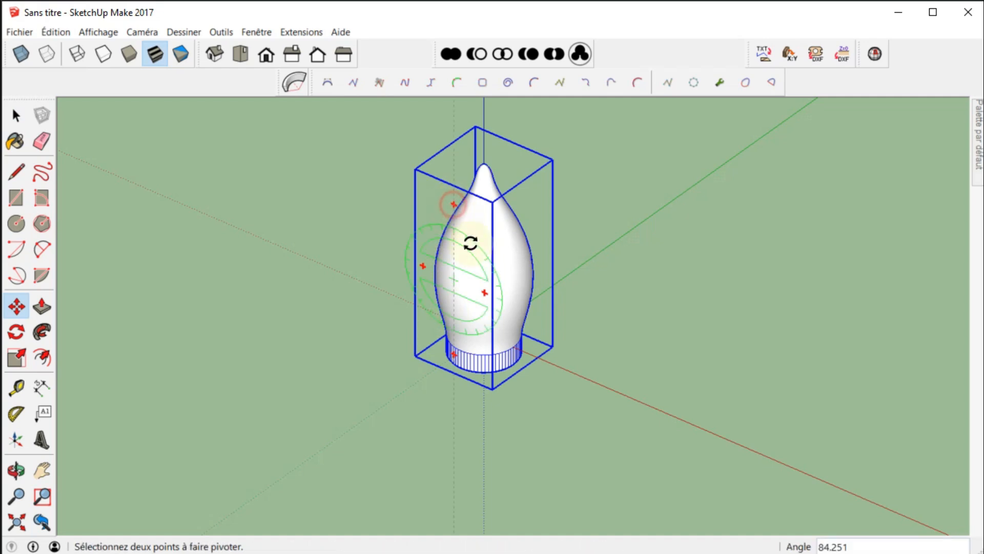
left_click(497, 298)
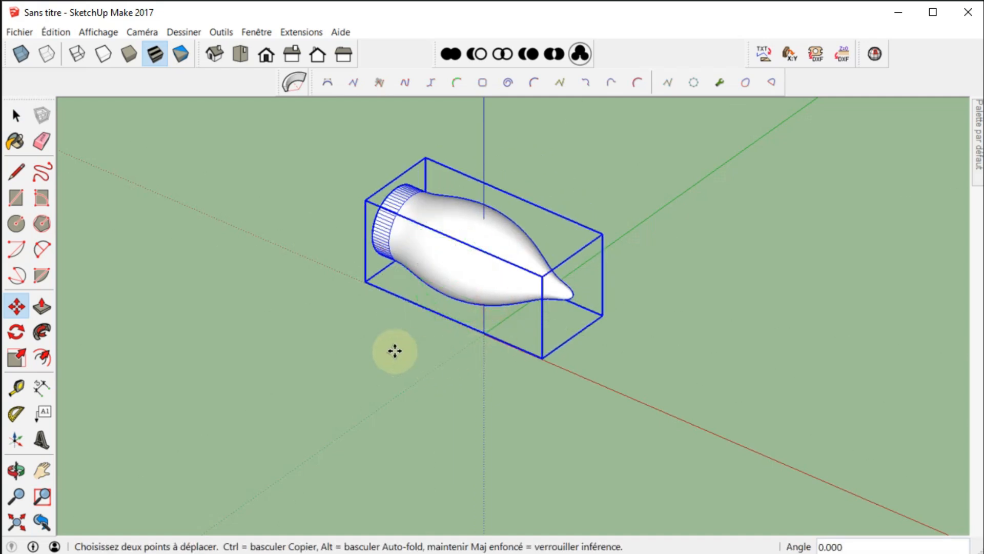
Try exploding the group into loose geometry and undo it, keeping the group in place.
right_click(446, 270)
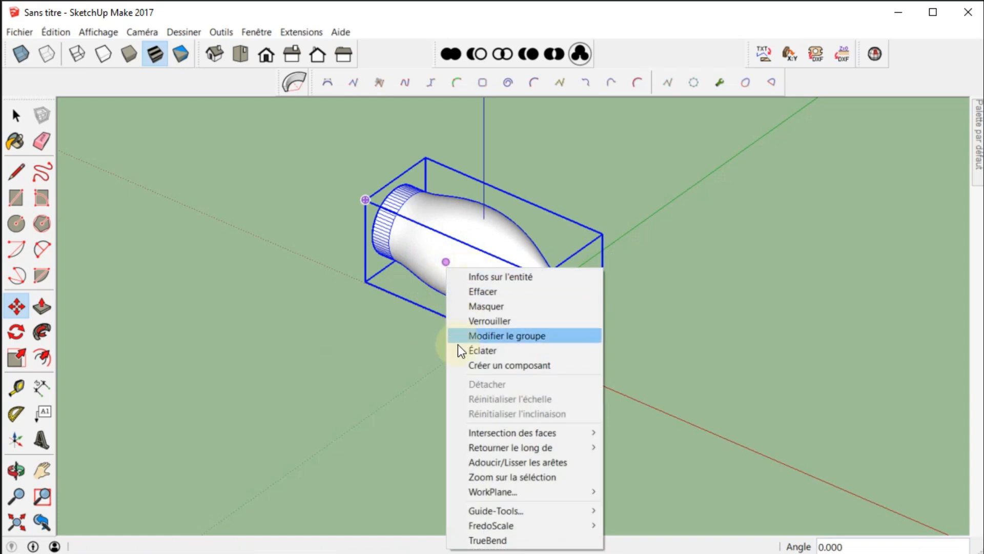
left_click(485, 351)
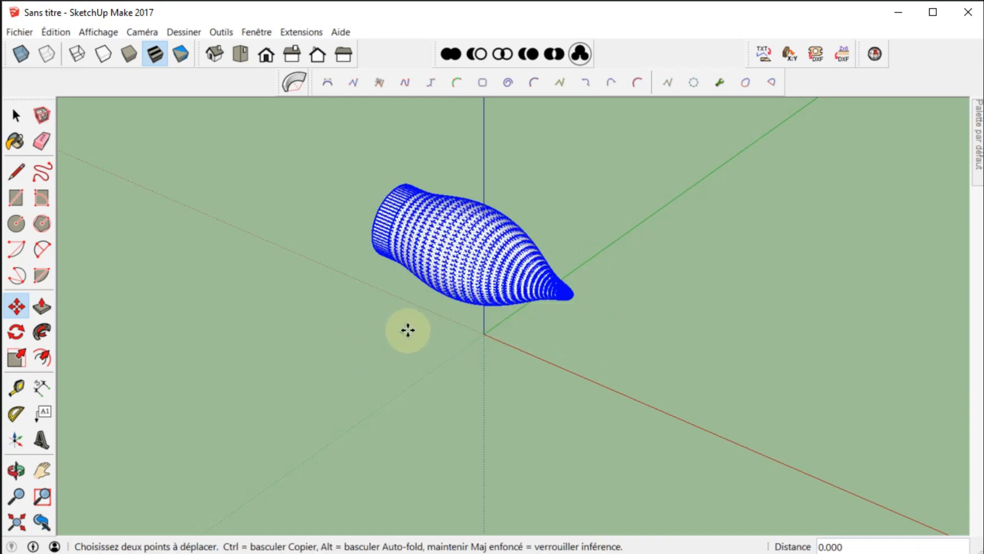
key("ctrl+z")
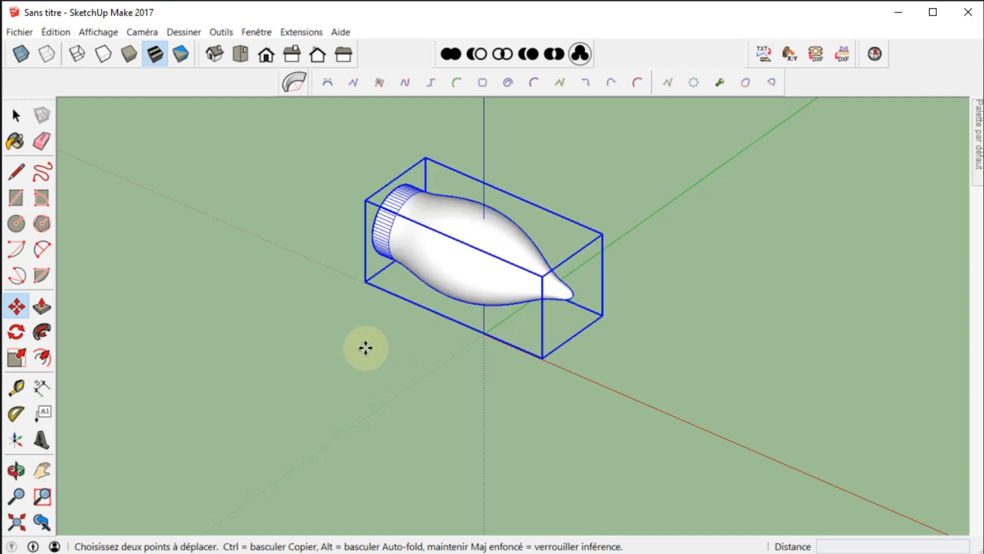
left_click(349, 370)
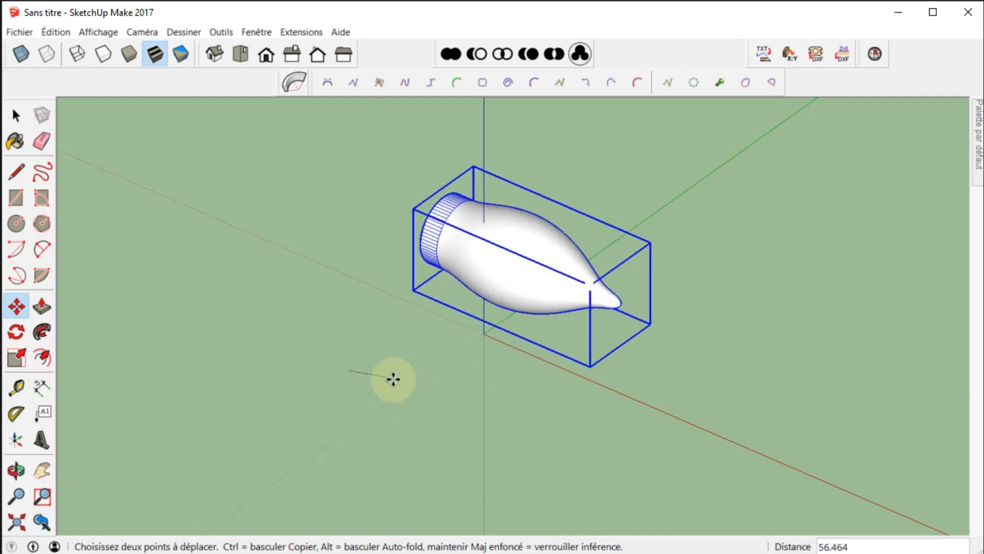
key("space")
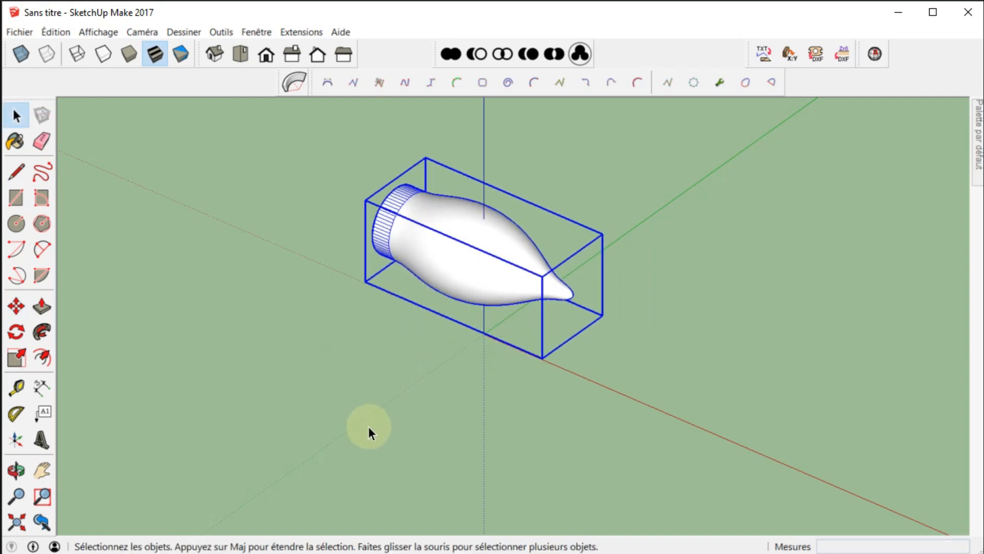
Bend the lying group by about 14.8° along its length with TrueBend.
left_click(253, 314)
left_click(454, 245)
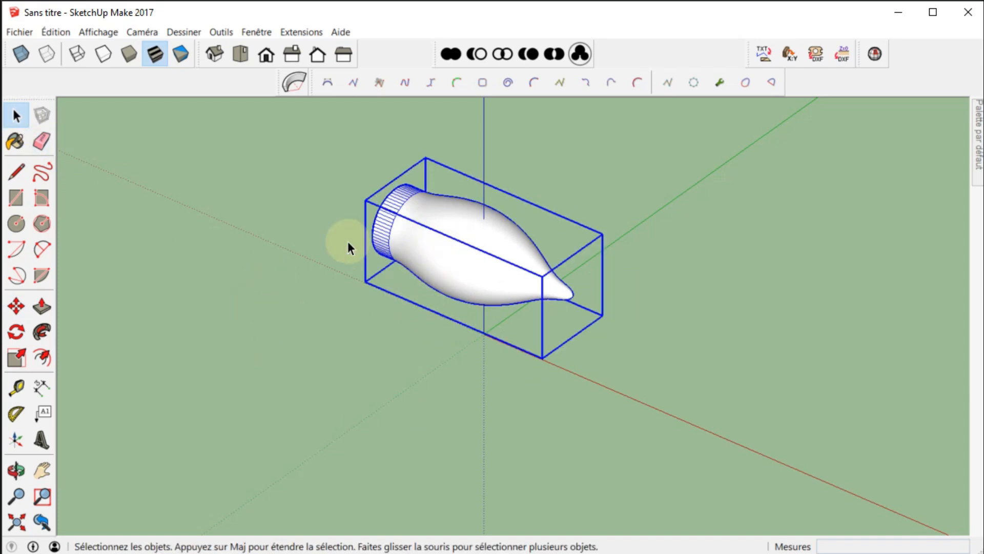
left_click(294, 81)
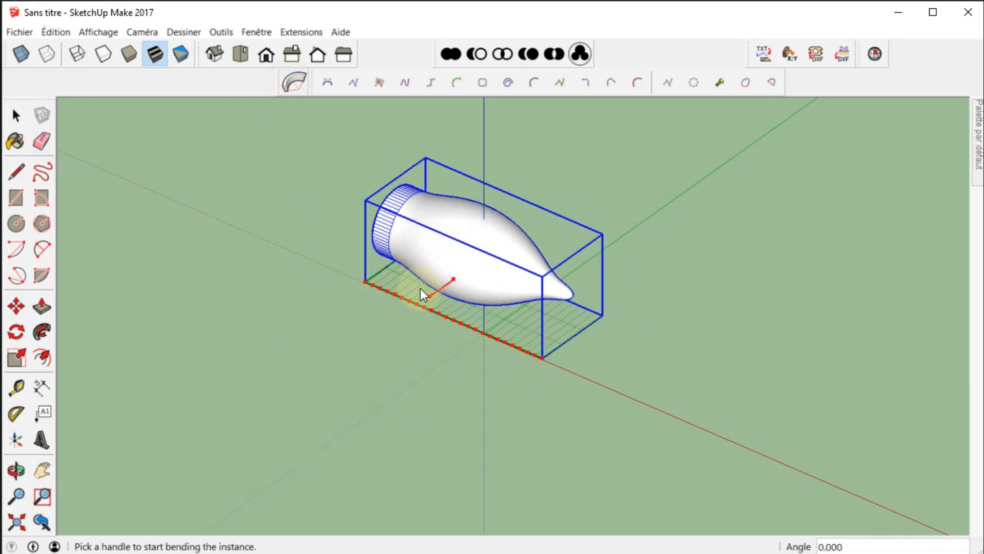
left_click_drag(430, 295, 429, 297)
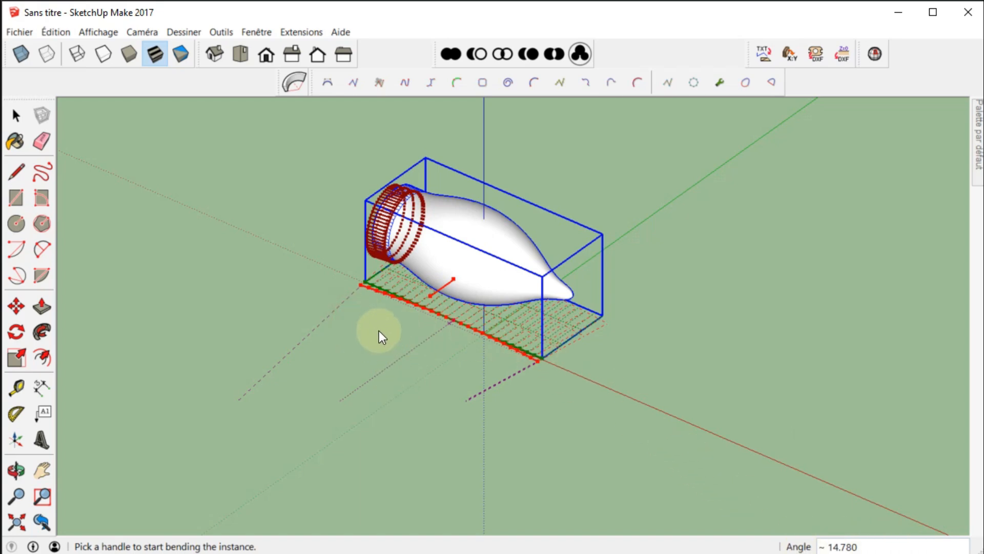
middle_click_drag(359, 317, 364, 382)
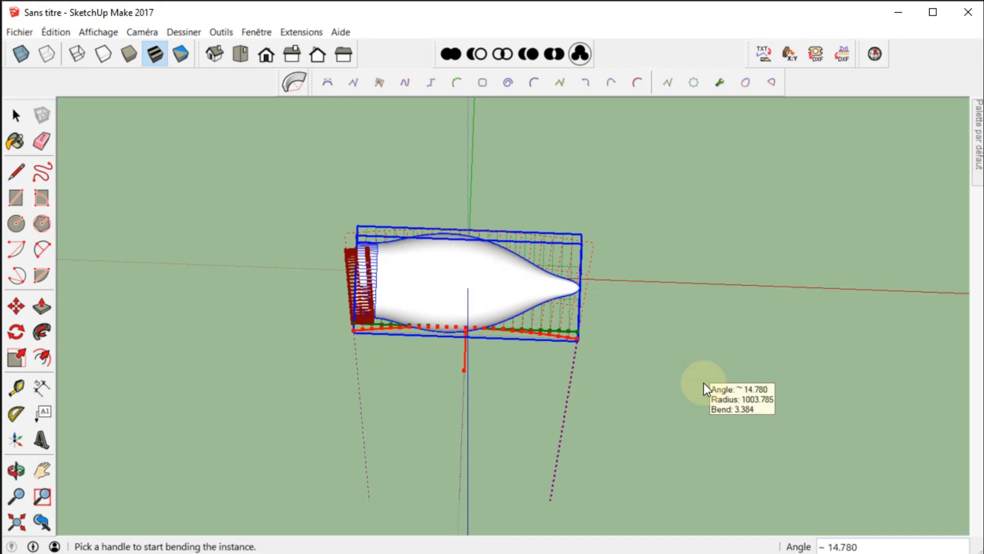
key("space")
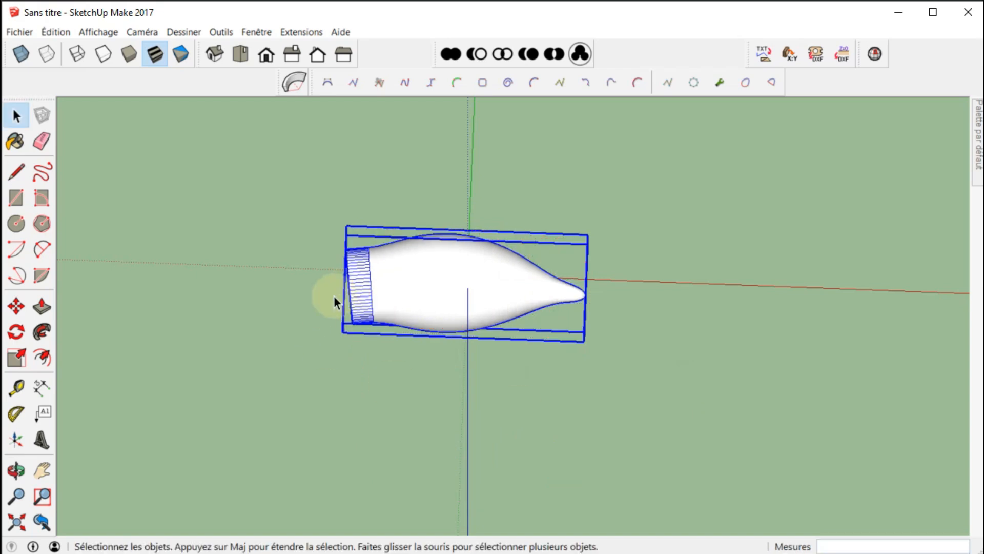
Rotate the bent group about the green axis back to an upright position with the collar at the bottom.
middle_click_drag(294, 385, 370, 80)
middle_click_drag(385, 388, 481, 433)
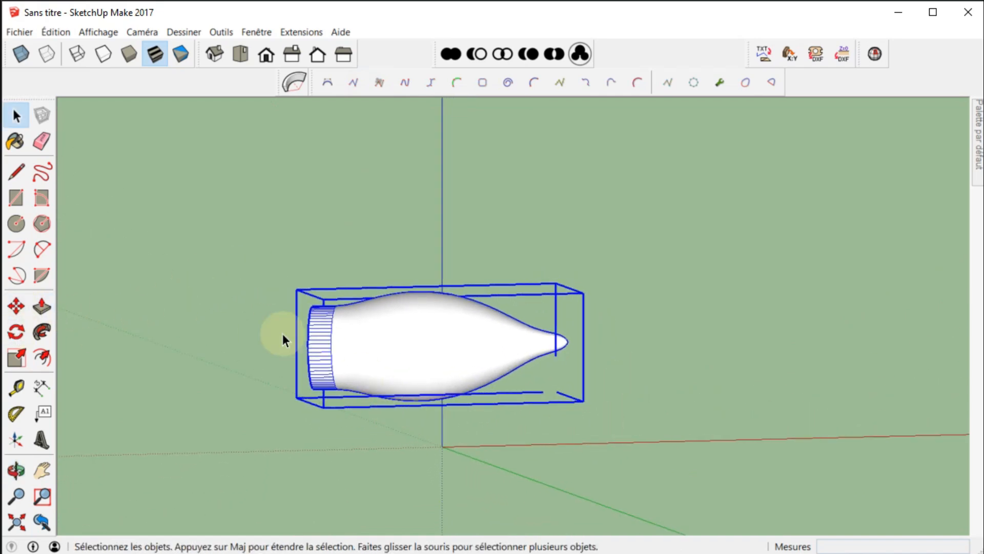
left_click(16, 306)
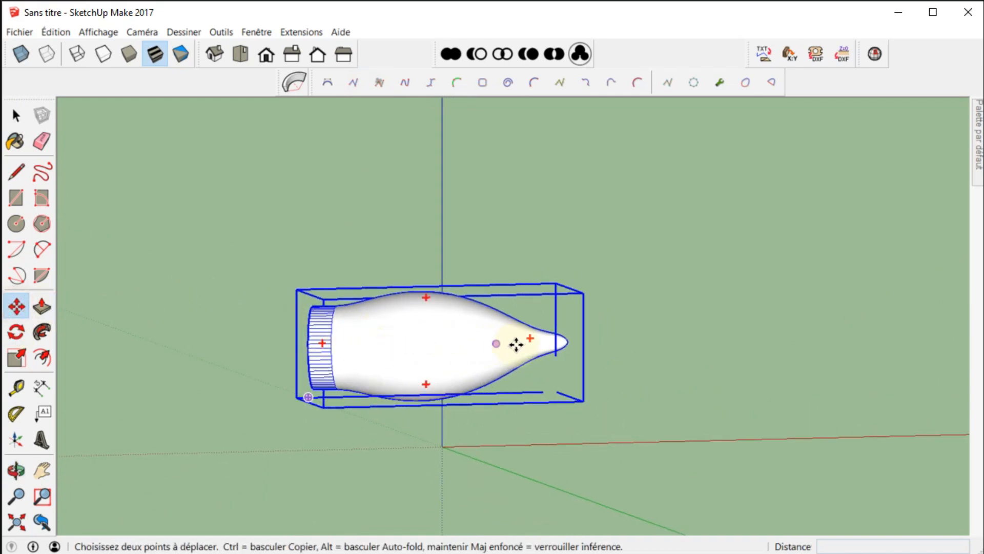
left_click(532, 336)
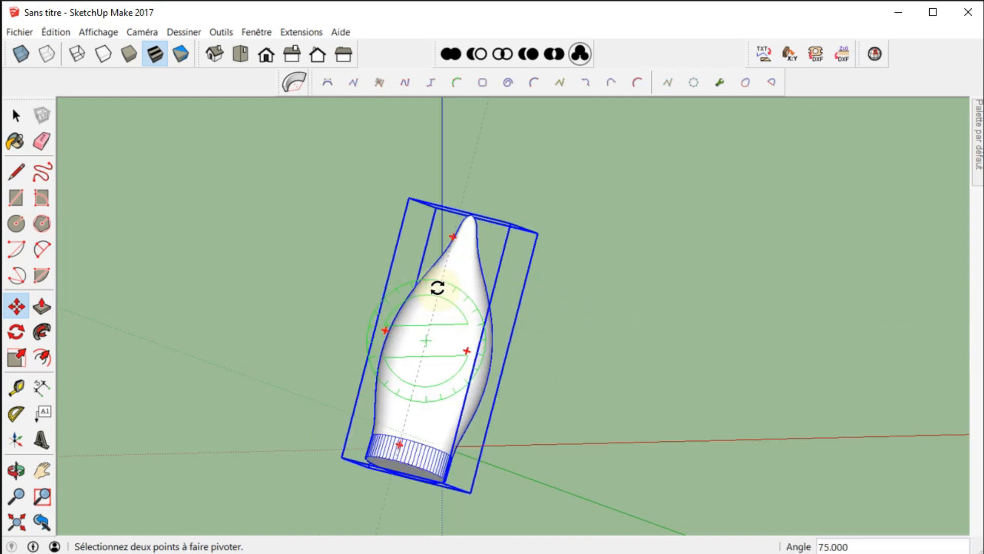
left_click(425, 280)
Rotate the upright group about 4° around the red axis to straighten the collar's tilt.
middle_click_drag(311, 271, 393, 361)
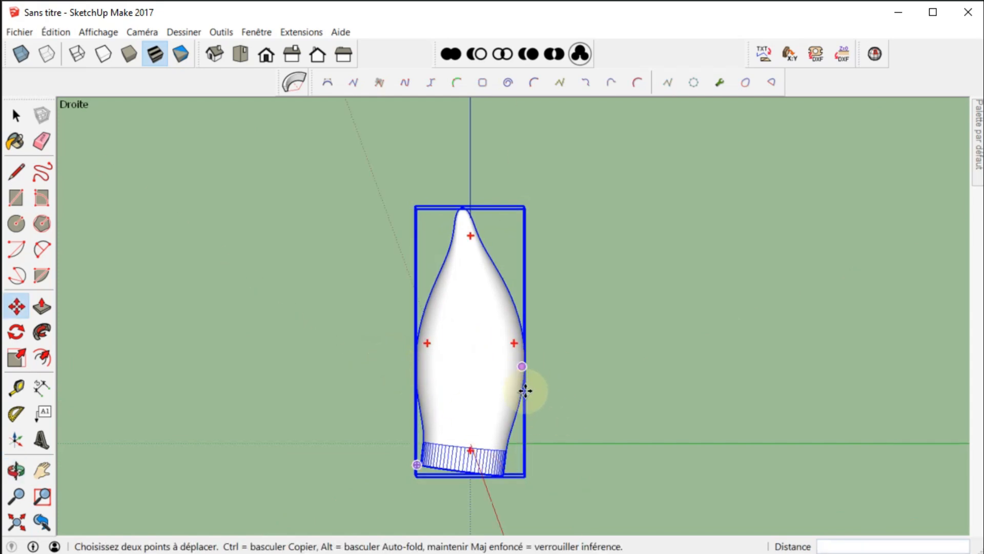
left_click(516, 344)
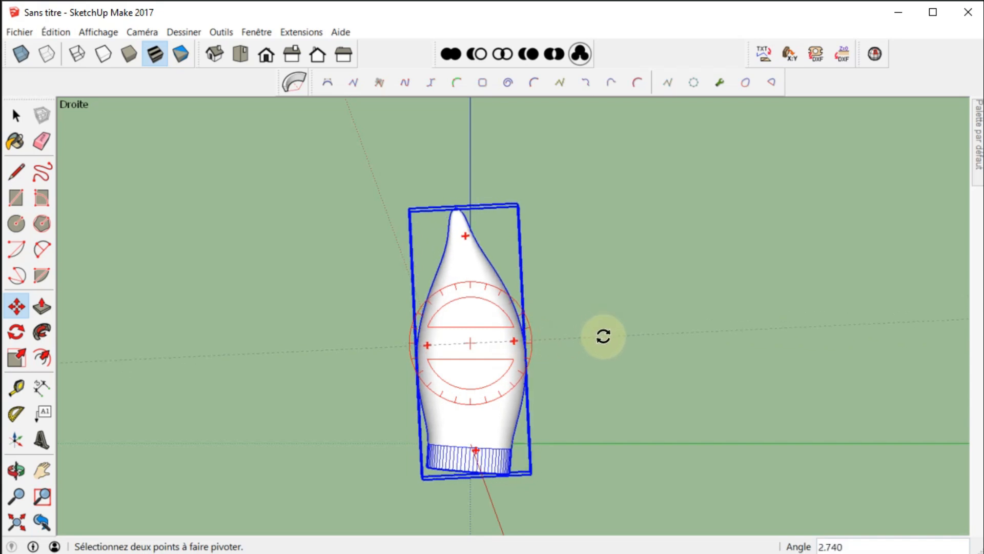
left_click(602, 334)
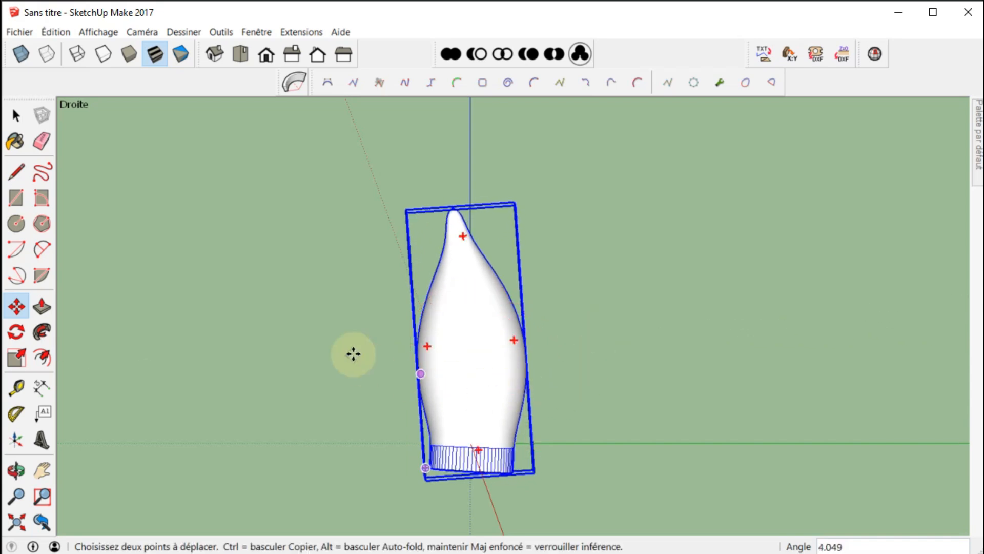
Examine the bent group's collar and circular underside from below and at different distances.
scroll(321, 277, "down", 2)
middle_click_drag(320, 276, 582, 411)
scroll(536, 353, "up", 3)
middle_click_drag(485, 446, 523, 285)
scroll(523, 293, "down", 1)
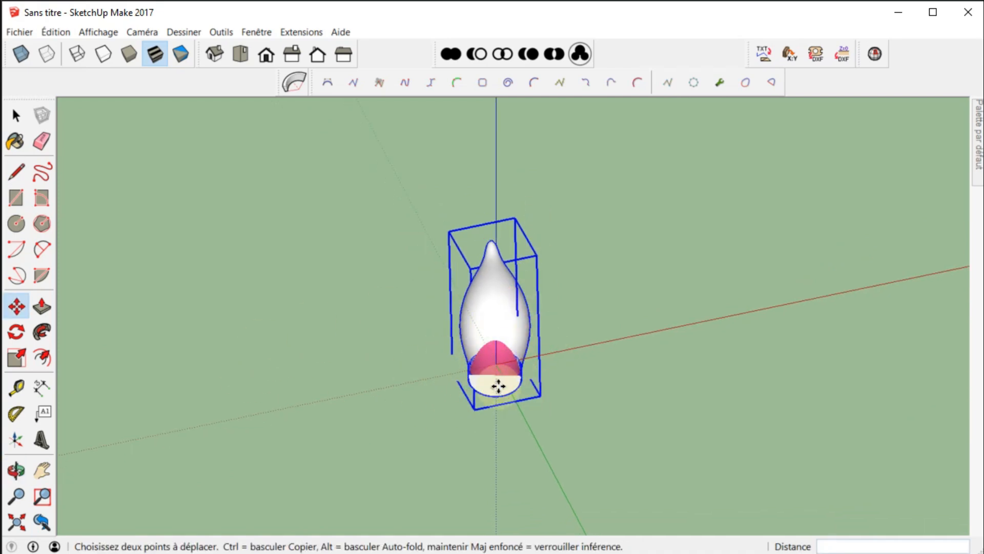
left_click(16, 521)
scroll(313, 310, "down", 2)
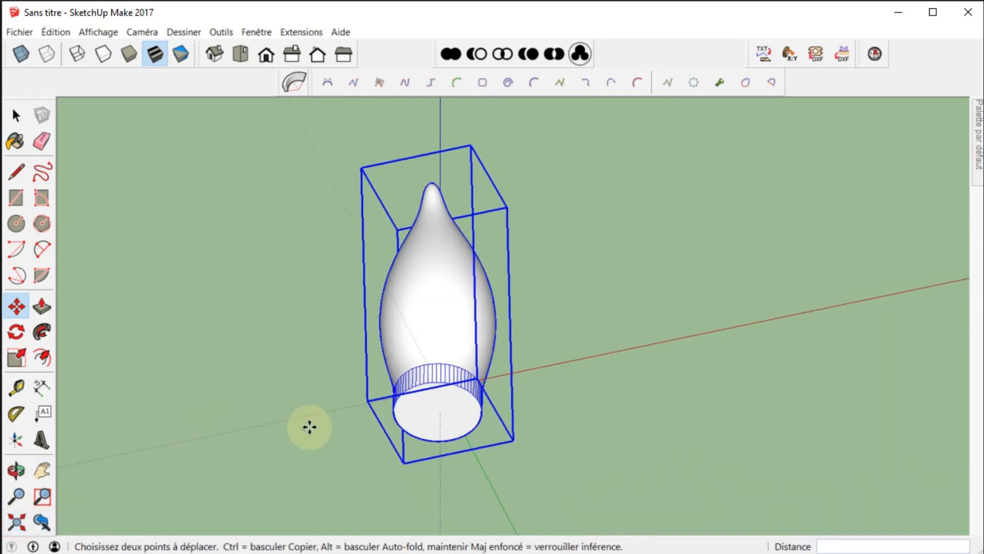
scroll(310, 426, "up", 2)
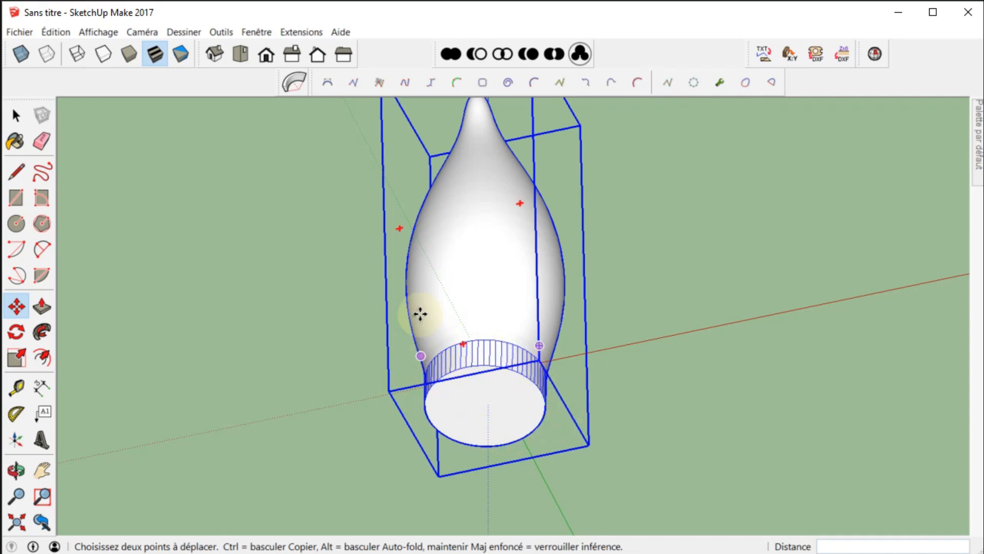
scroll(430, 322, "down", 3)
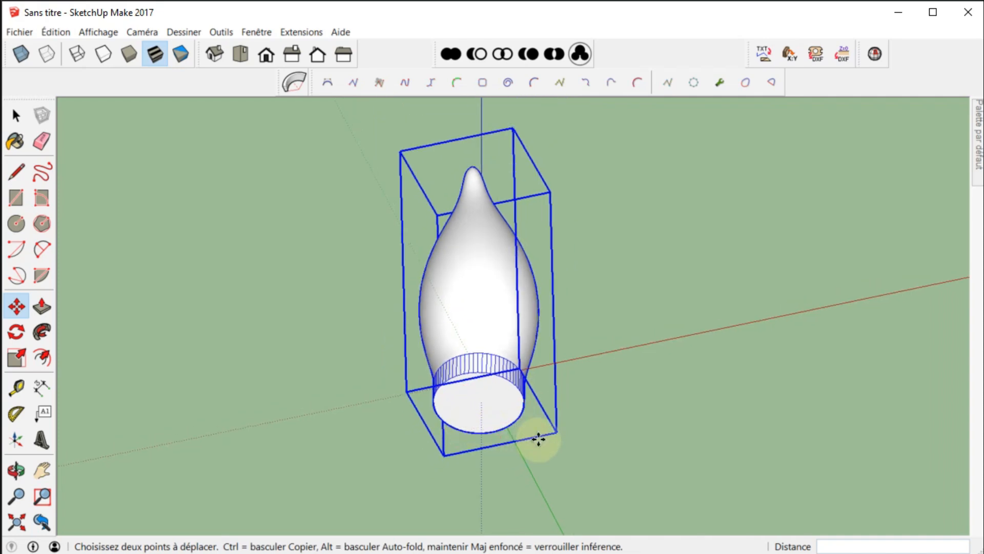
Move the bent group about 238 upward along the blue axis, above the origin.
middle_click_drag(330, 266, 360, 423)
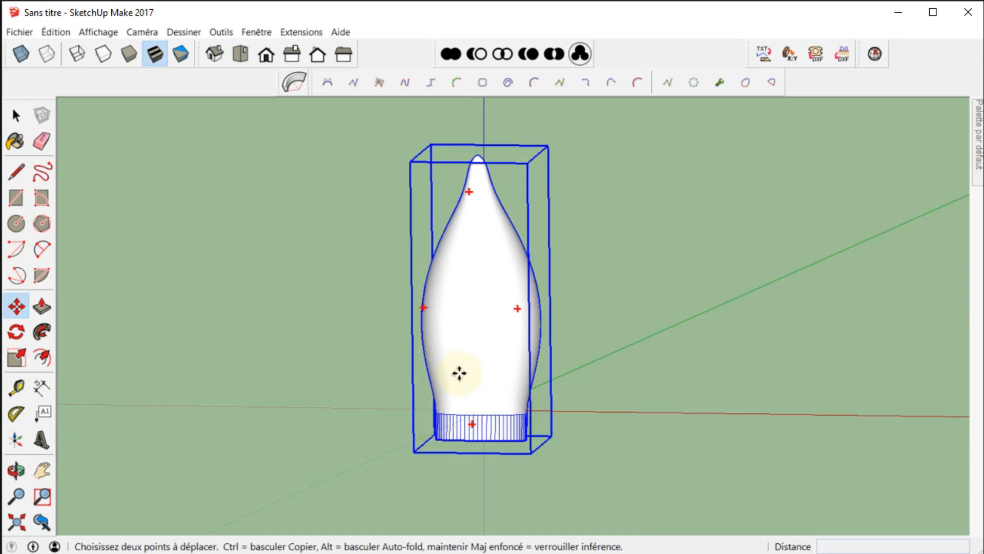
scroll(467, 441, "up", 2)
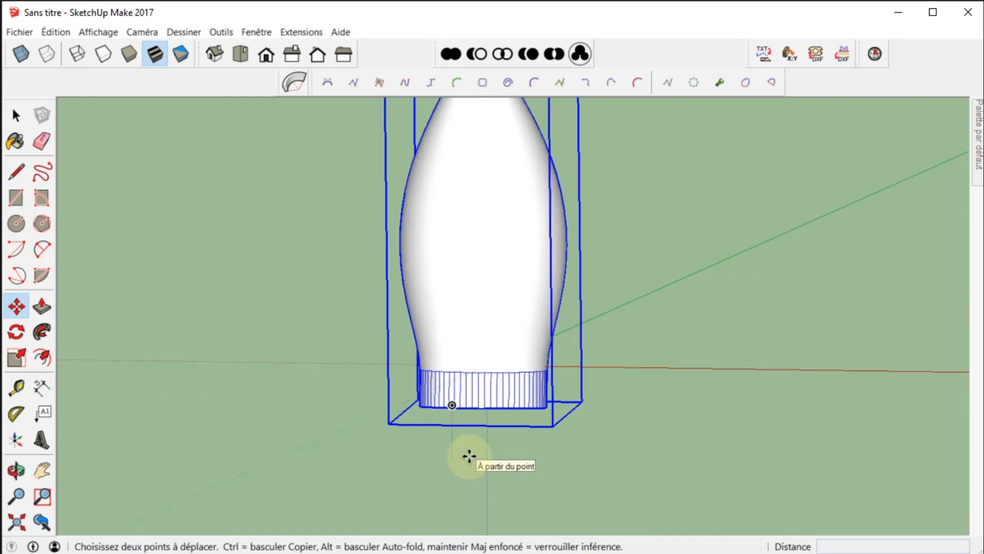
left_click(482, 392)
scroll(456, 267, "down", 3)
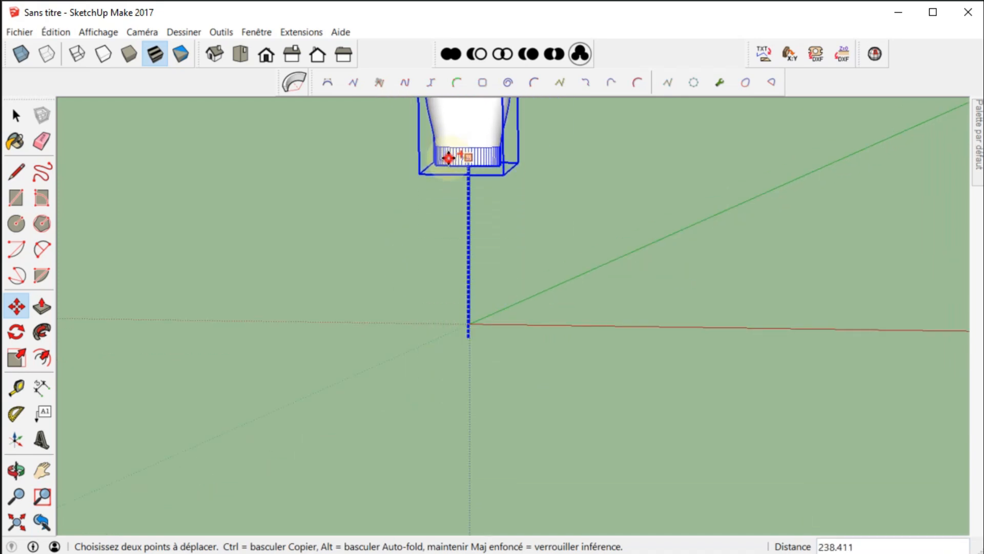
left_click(449, 157)
key("space")
Draw a 64-sided circle with a radius of about 188 centred on the origin, flat on the ground beneath the bulb.
middle_click_drag(383, 285, 256, 303)
left_click(17, 226)
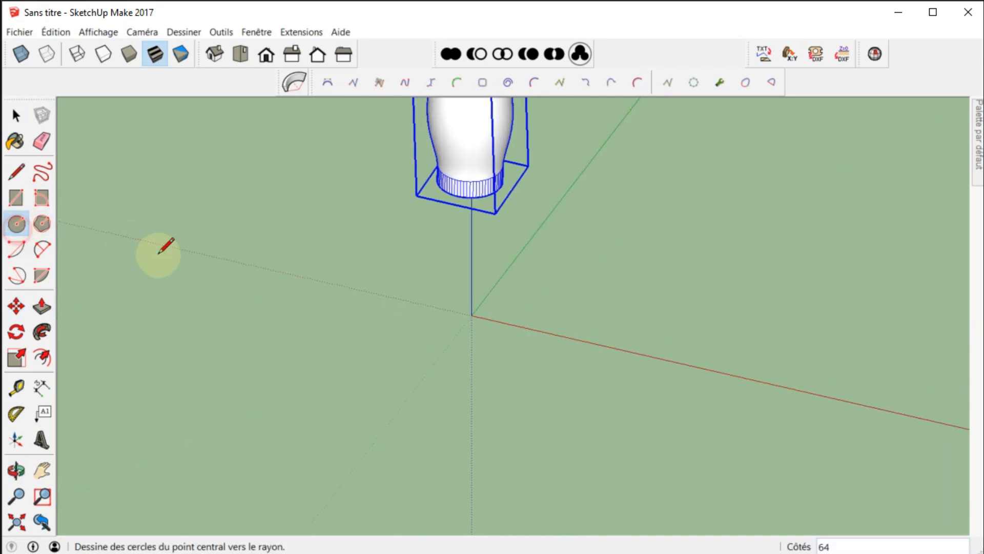
left_click(472, 314)
middle_click_drag(596, 332, 614, 239)
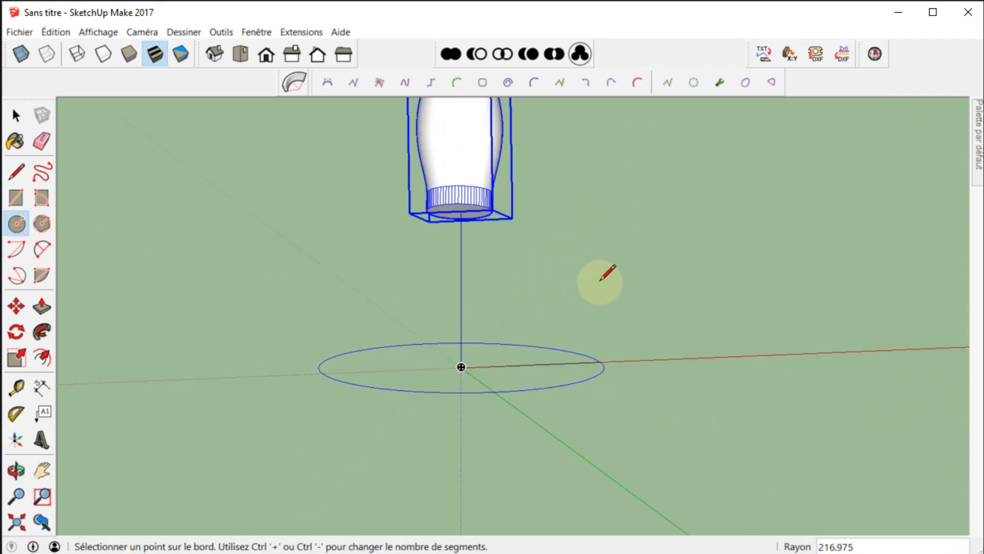
left_click(600, 279)
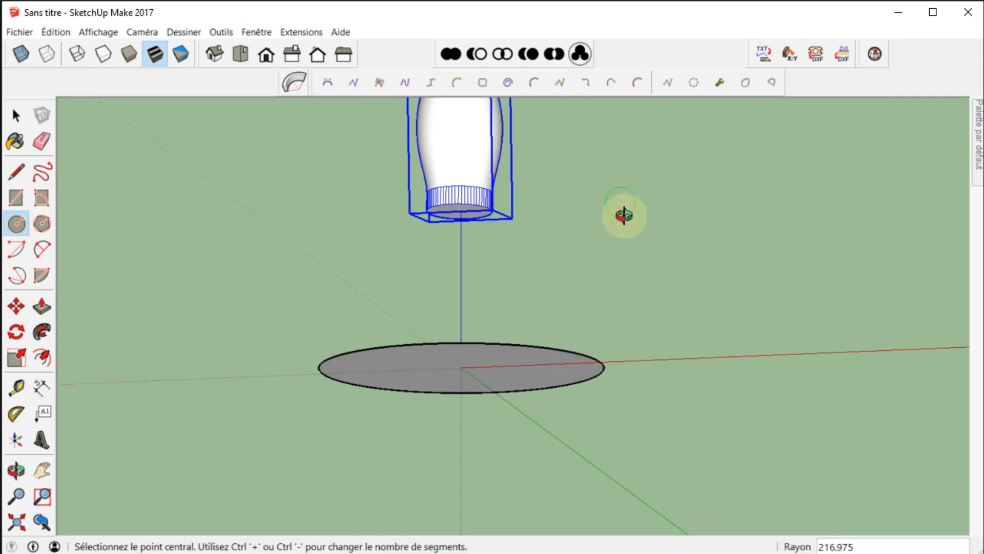
Extrude the circle upward about 117 with Push/Pull to form a cylindrical base below the bulb.
middle_click_drag(620, 205, 582, 432)
key("p")
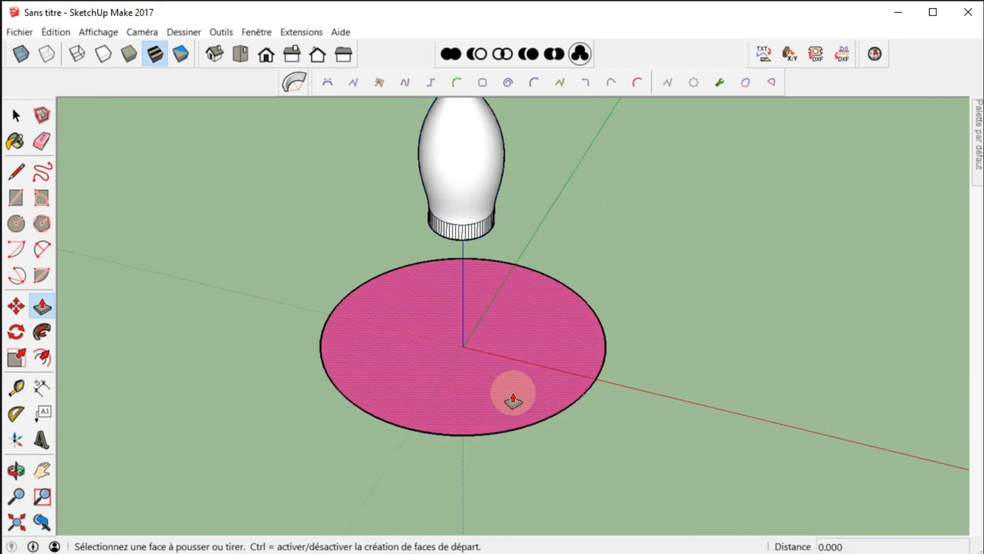
left_click(501, 393)
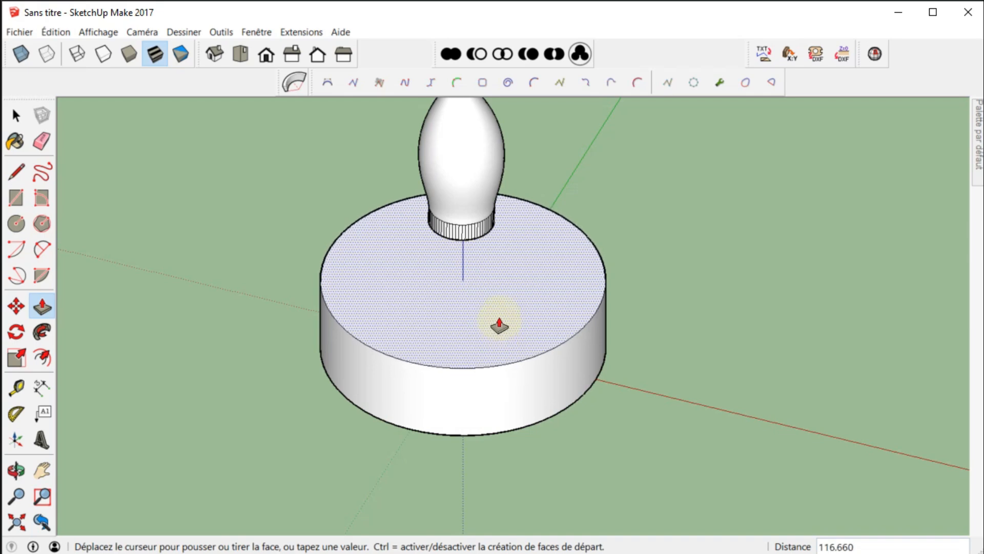
left_click(499, 320)
Set the radius of the cylinder's top circle to 140 in its entity info, keeping the properties tray pinned open.
middle_click_drag(441, 402, 499, 402)
key("space")
left_click(542, 381)
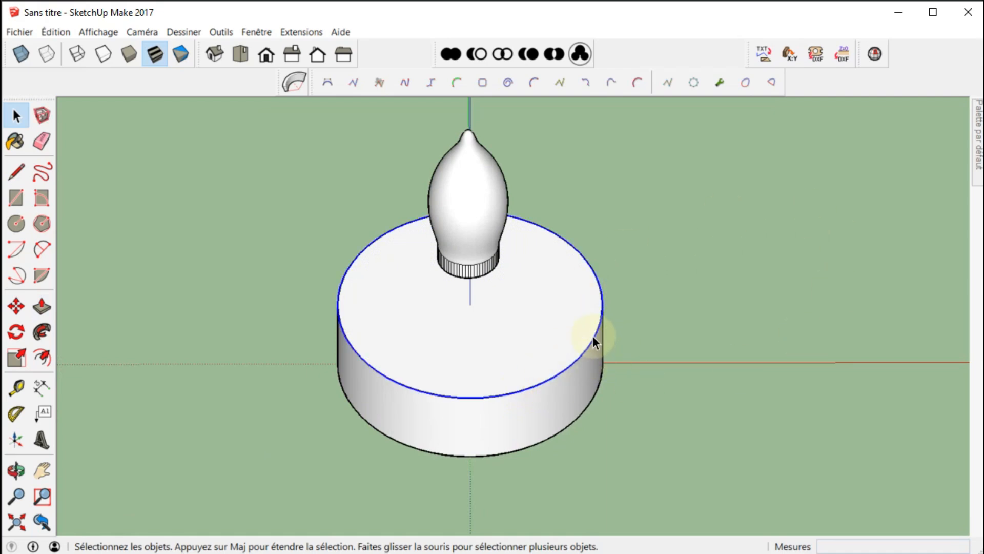
mouse_move(972, 136)
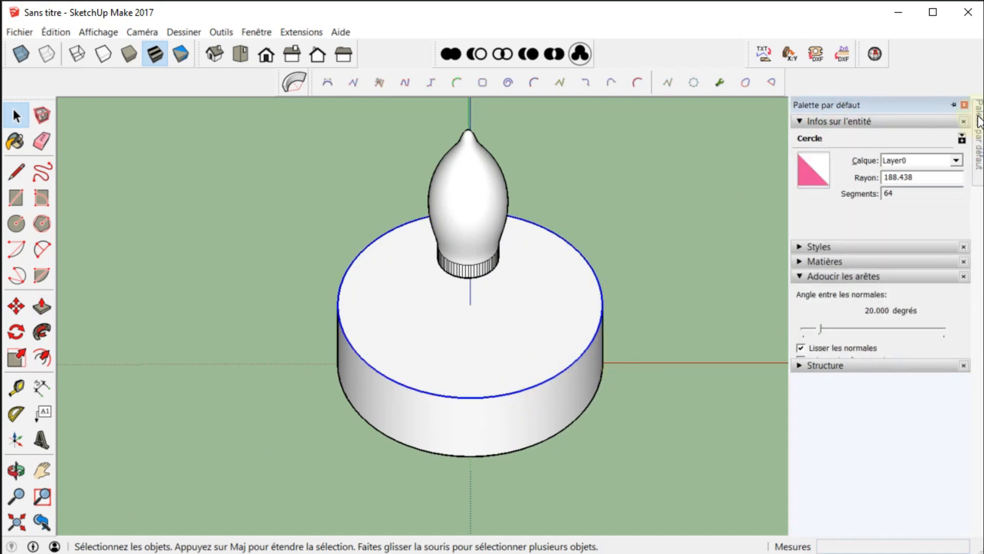
left_click(954, 105)
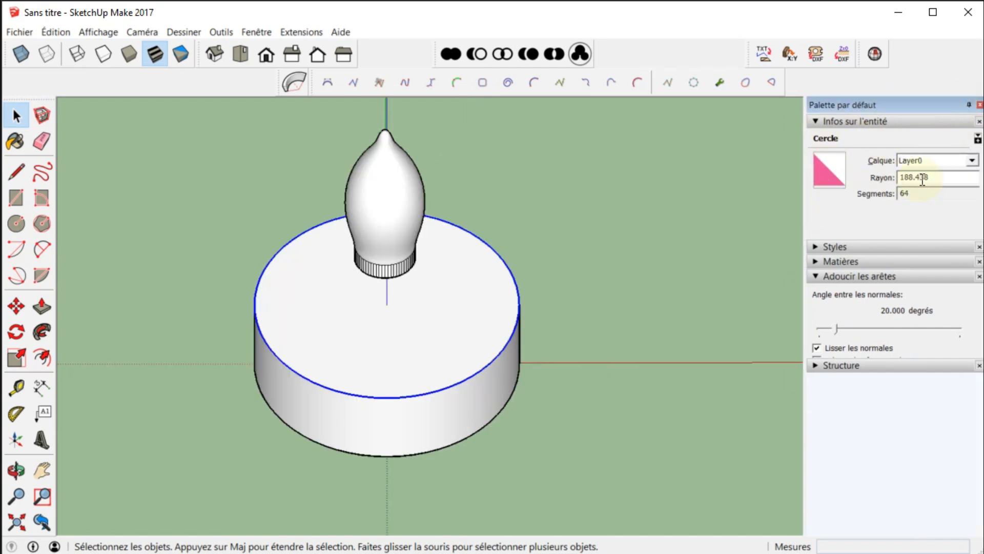
left_click_drag(940, 176, 894, 177)
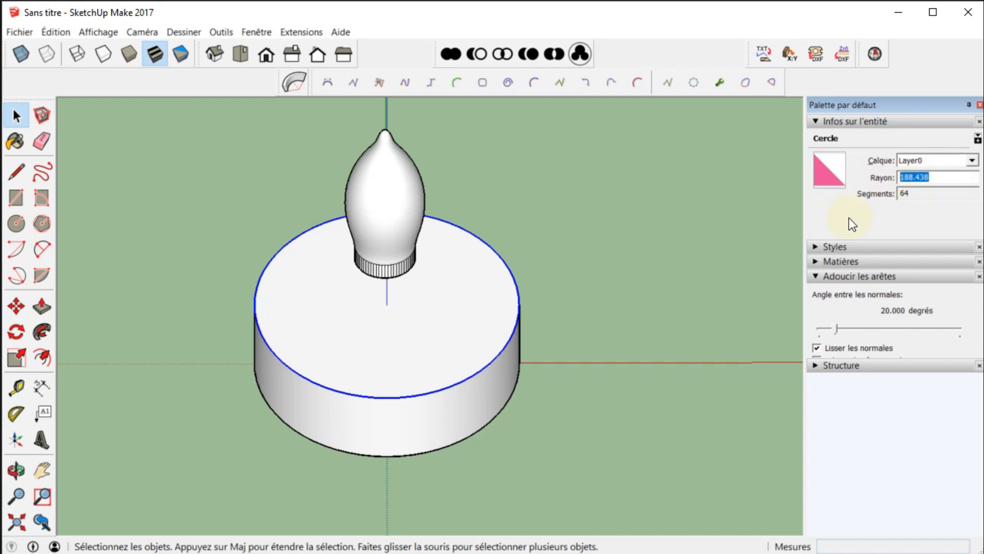
type("140")
key("Return")
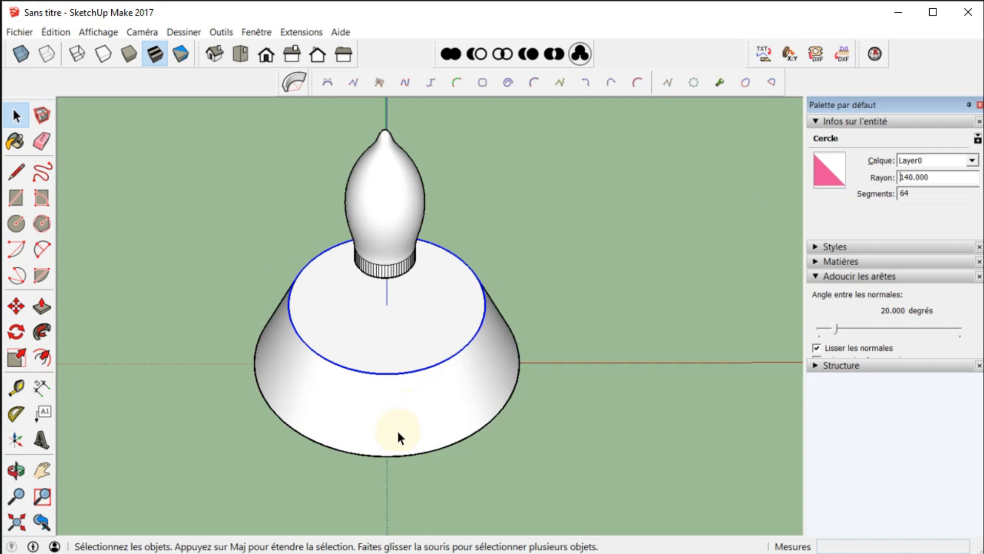
Set the radius of the base's bottom circle to 150.
left_click(514, 394)
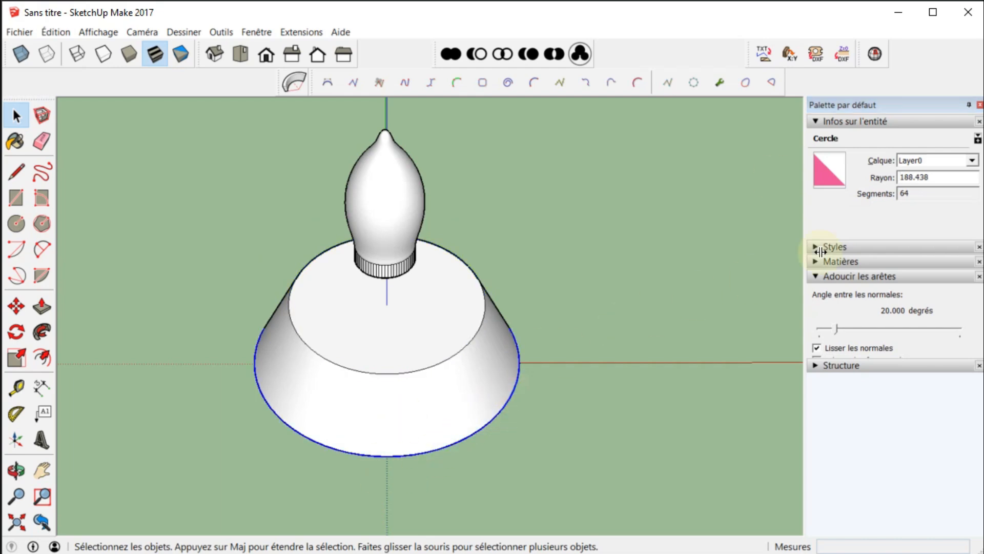
left_click_drag(941, 178, 896, 178)
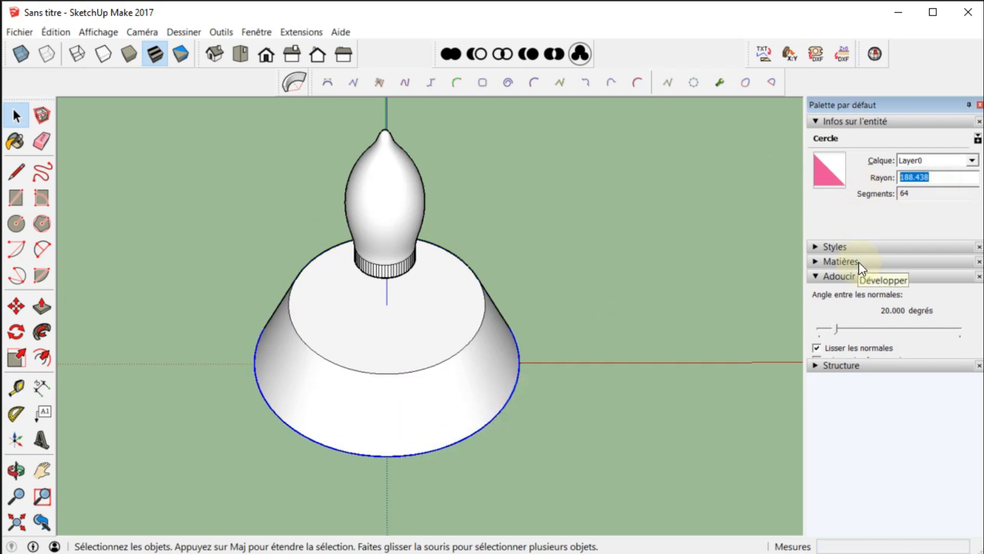
type("14")
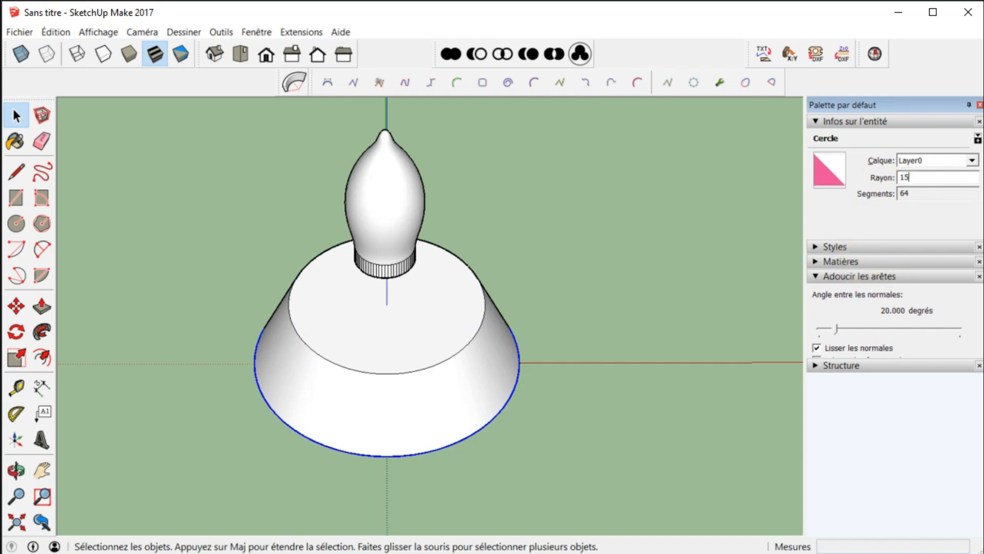
type("0")
key("Return")
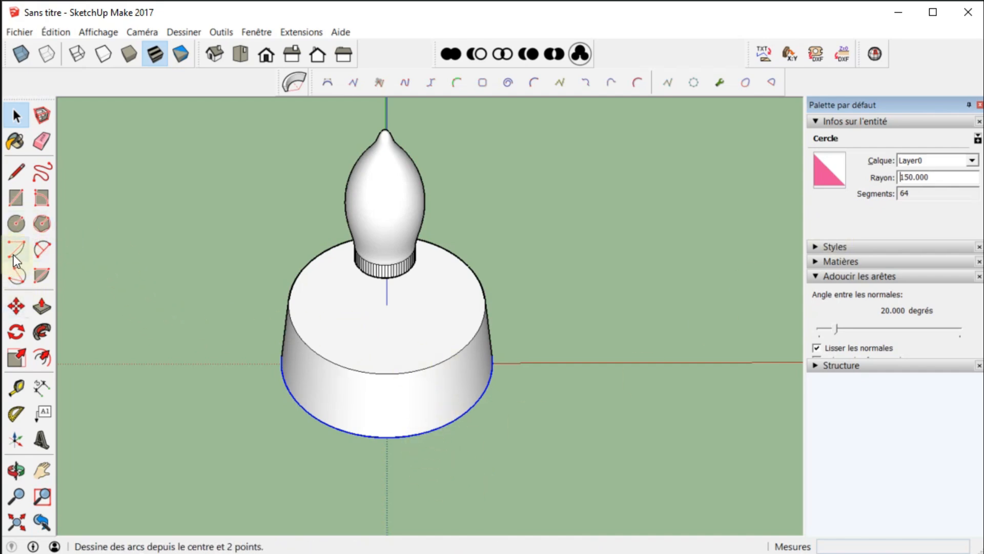
Offset the edge of the base's top face about 17 inward to outline a rim.
left_click(42, 354)
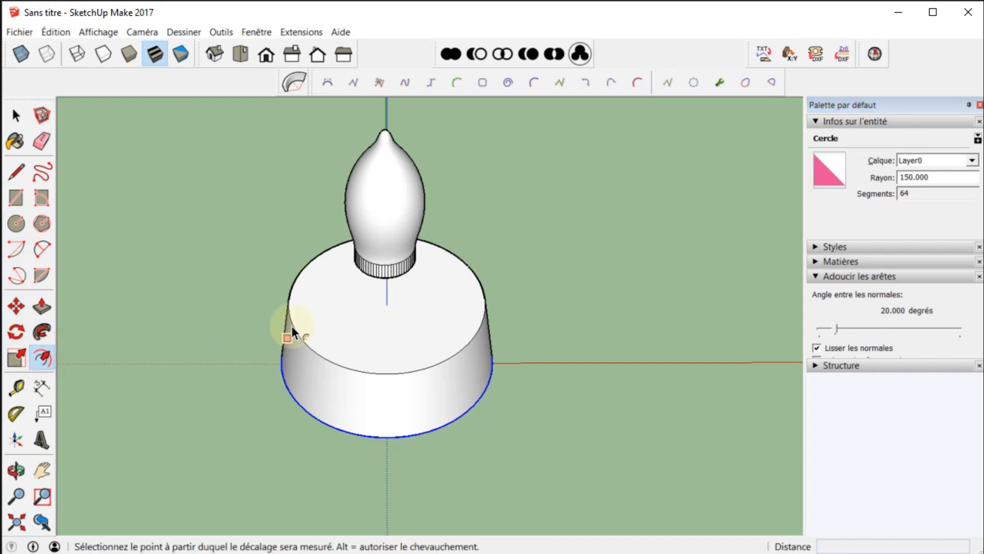
key("space")
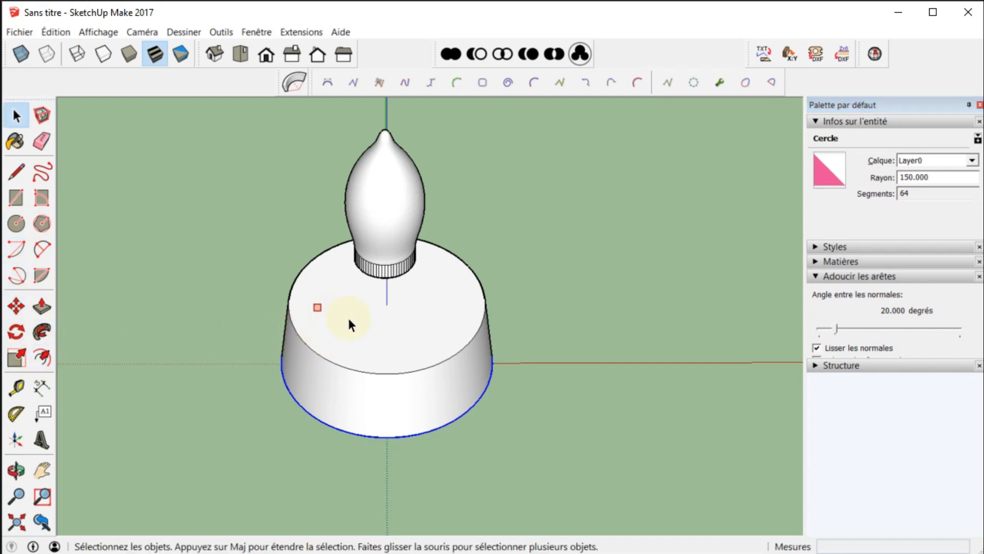
right_click(348, 316)
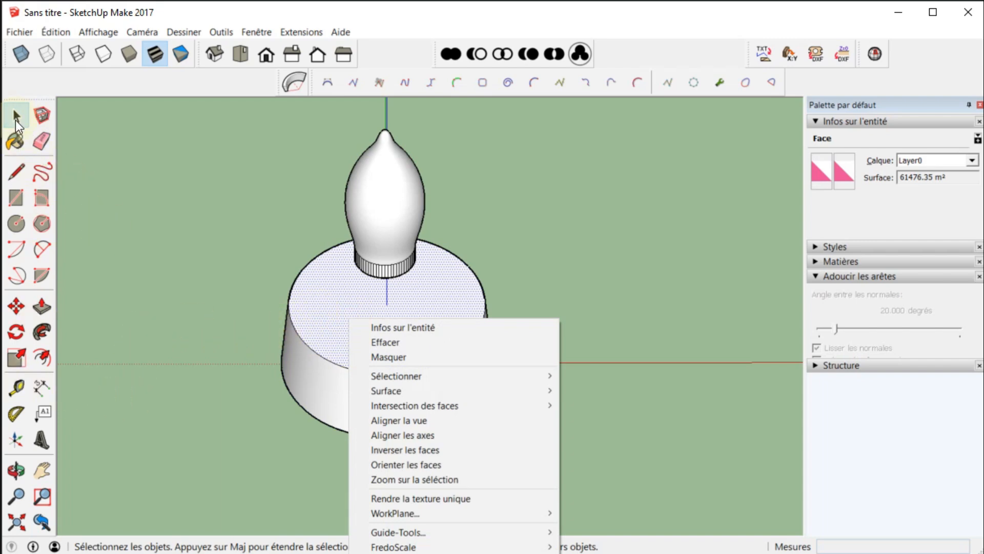
left_click(44, 357)
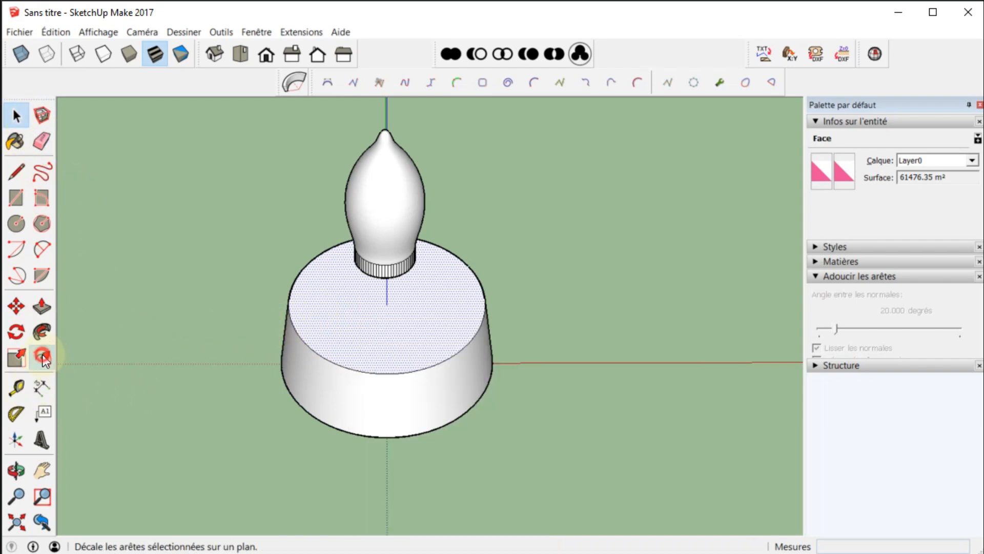
left_click(43, 356)
left_click(294, 297)
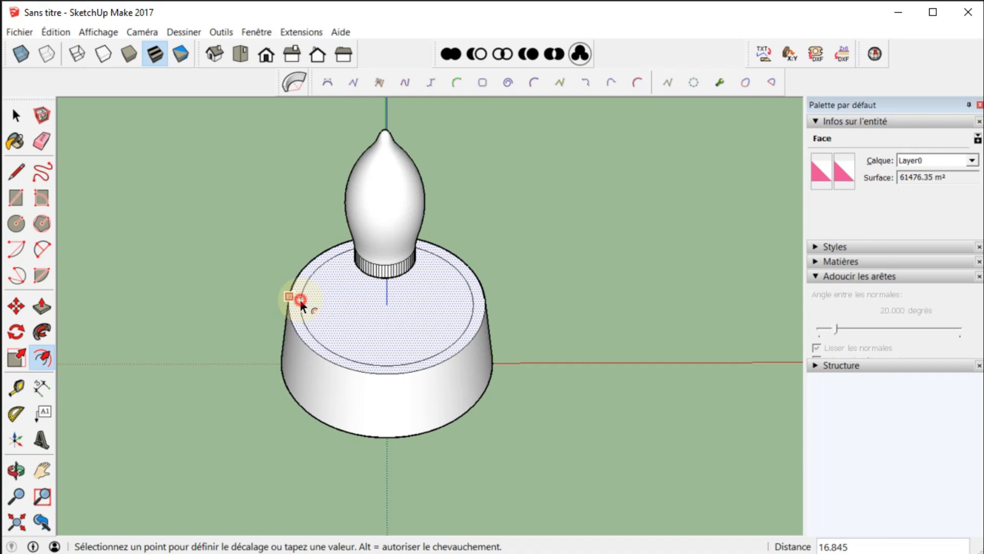
left_click(301, 301)
Push the inner circular face of the base down about 40.5 to hollow out a recess.
left_click(42, 307)
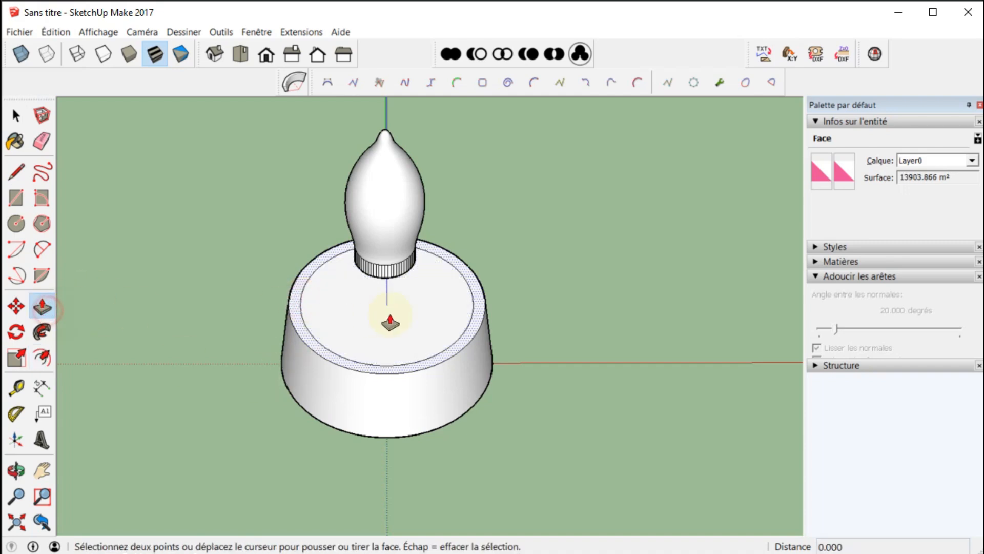
key("space")
right_click(361, 305)
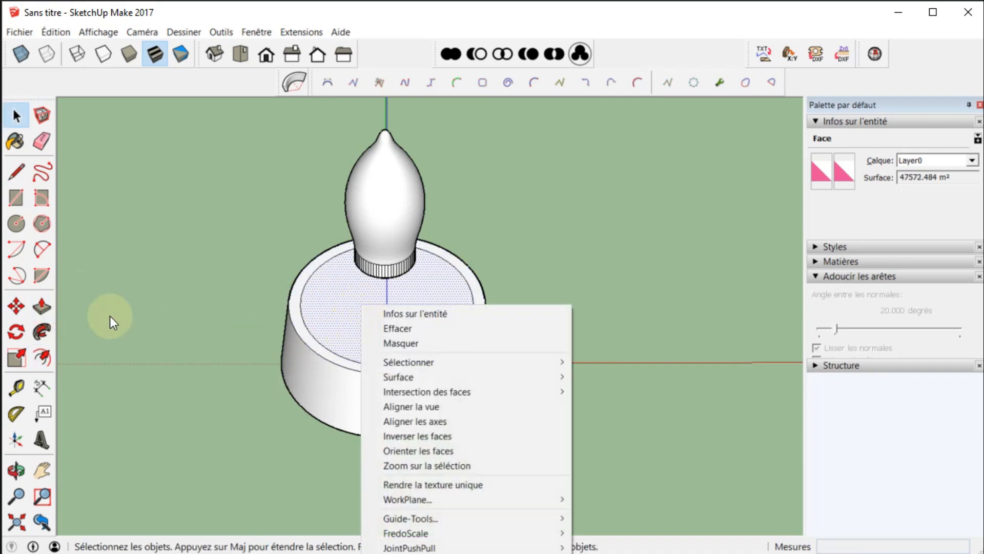
left_click(42, 306)
left_click(345, 309)
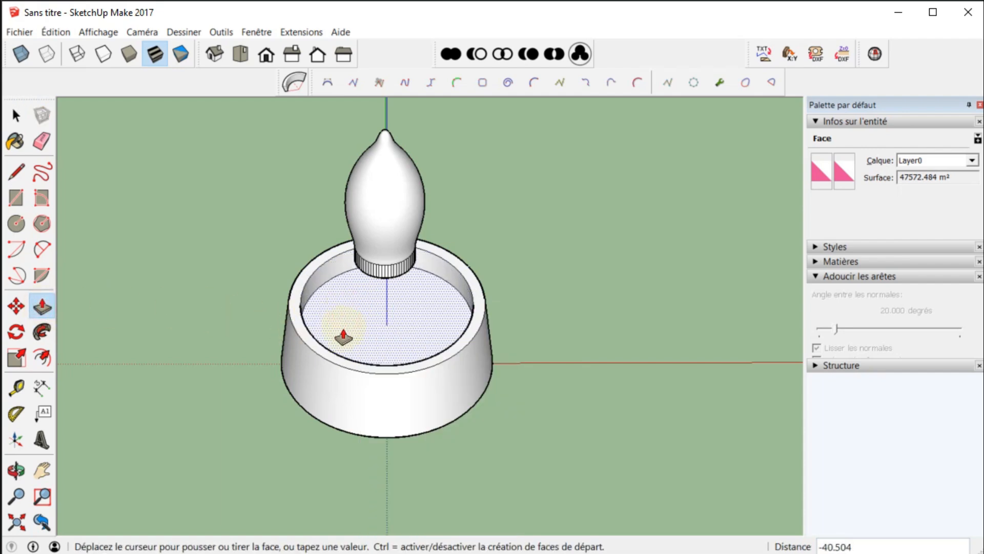
left_click(343, 336)
Set the radius of the circle around the recess floor to 115 and clear the selection.
scroll(361, 356, "up", 3)
middle_click_drag(358, 352, 406, 253)
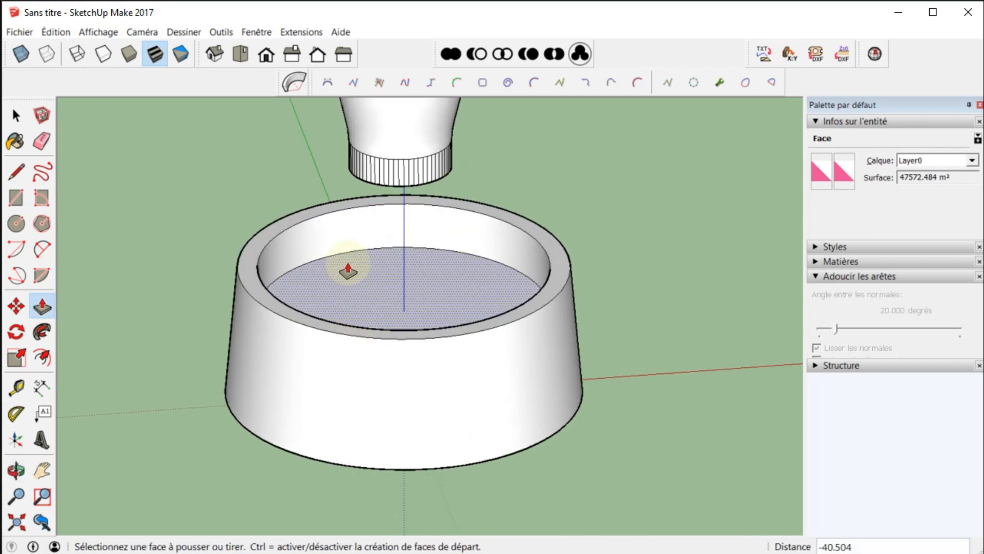
key("space")
left_click(346, 254)
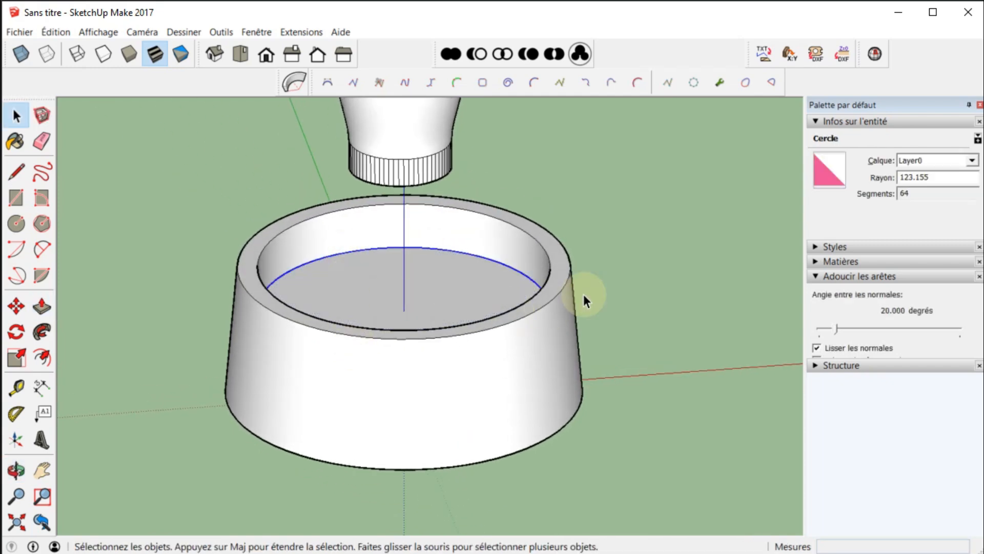
left_click_drag(941, 174, 888, 174)
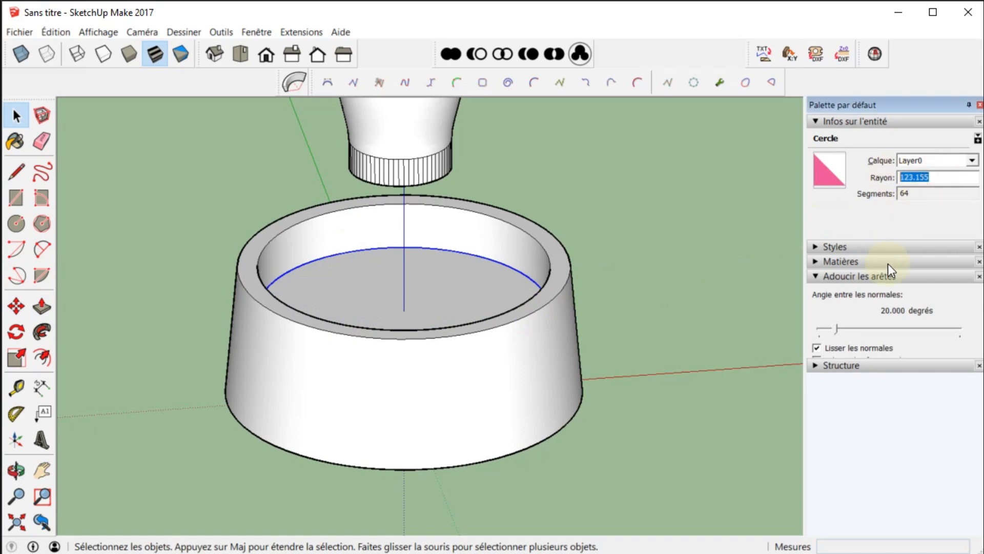
type("118")
key("Return")
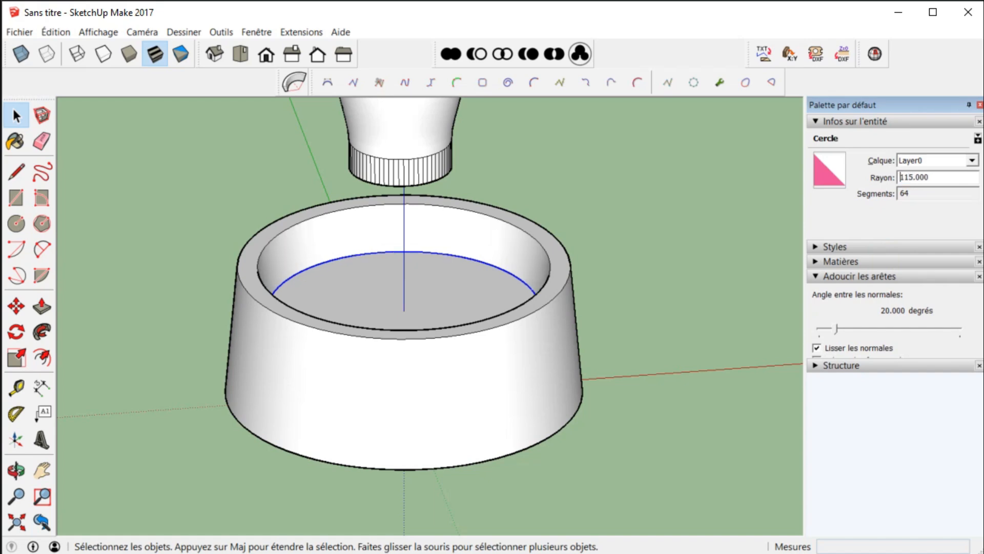
left_click(684, 284)
Select all the connected geometry of the hollow base and make it a group.
scroll(642, 345, "down", 5)
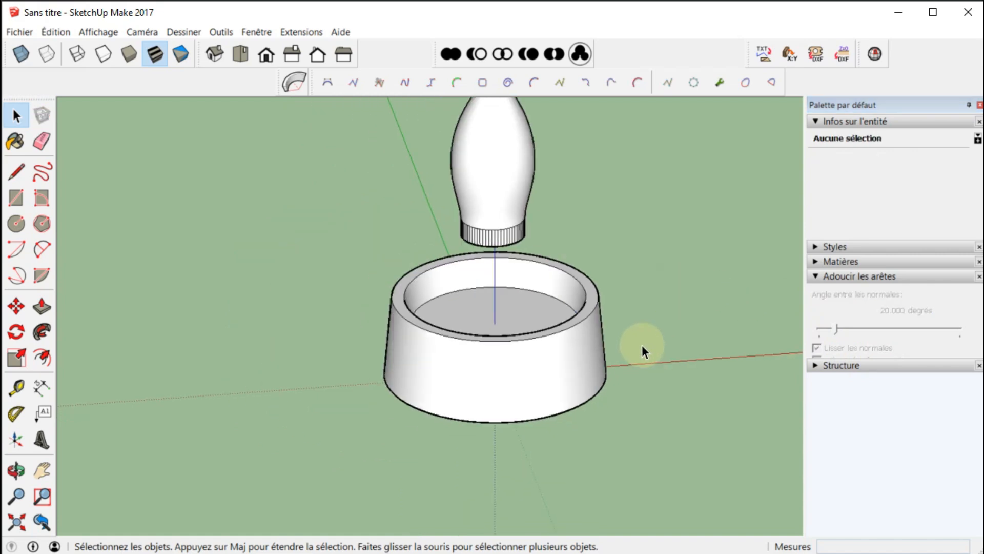
left_click(459, 256)
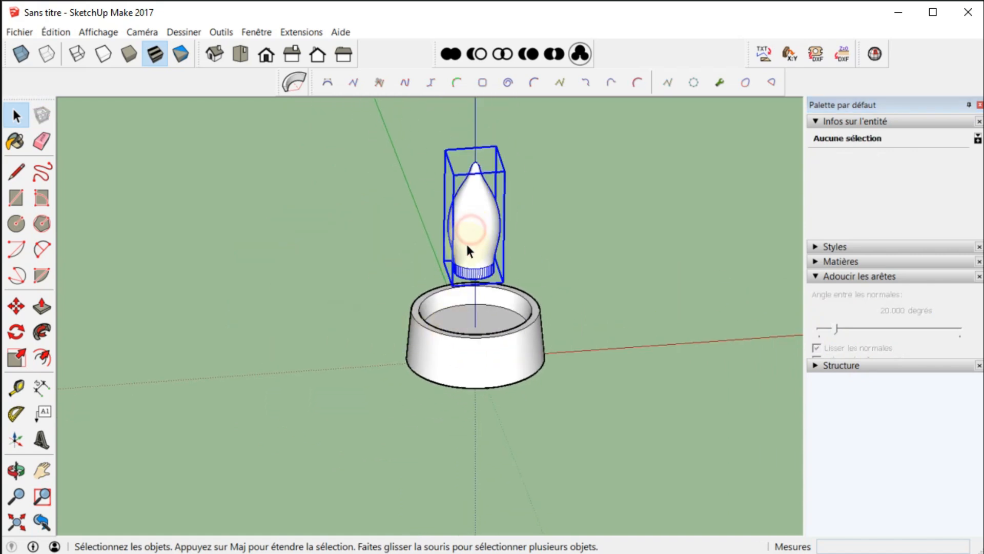
triple_click(461, 323)
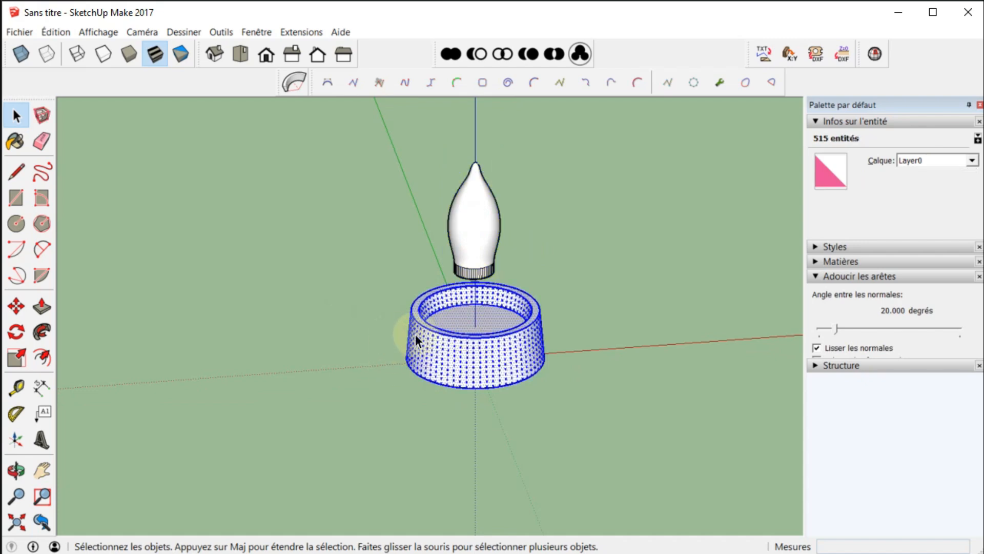
key("ctrl+g")
left_click(497, 365)
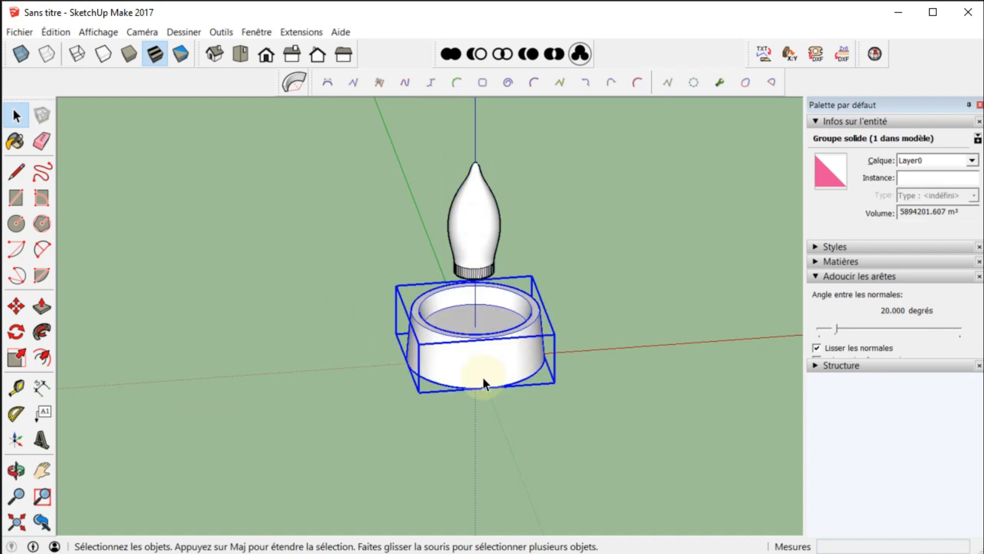
scroll(410, 373, "up", 2)
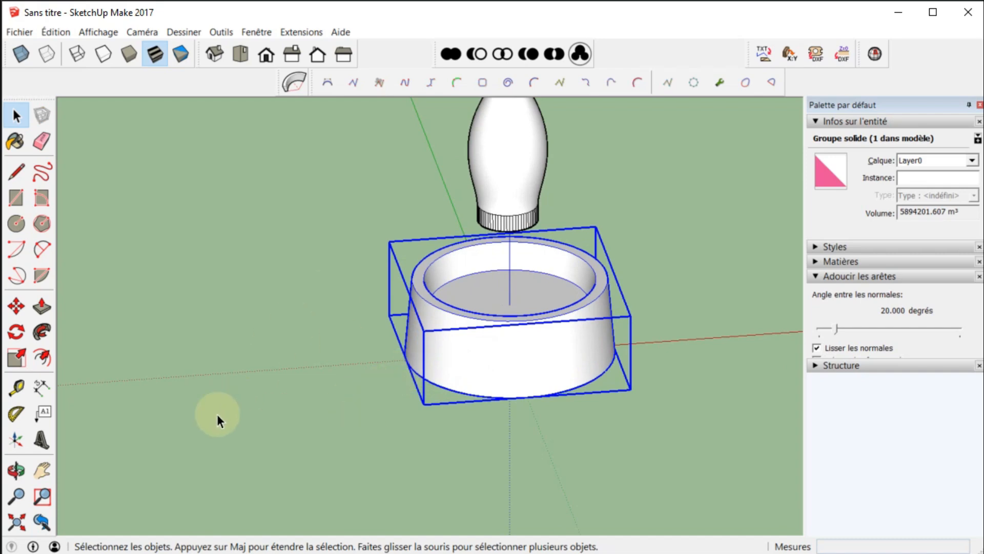
scroll(319, 337, "down", 2)
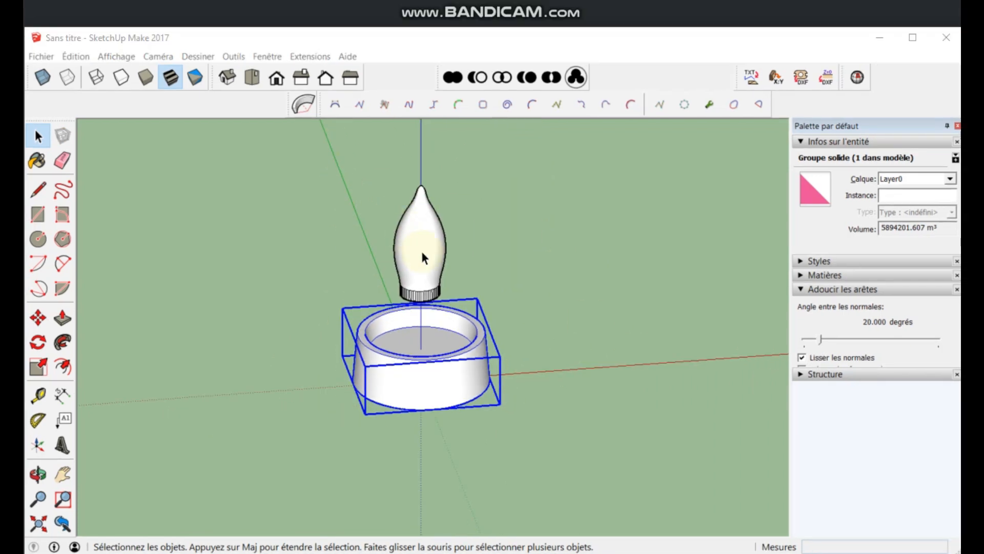
Move the bulb group by an edge point of its collar onto the origin, displaying the model in wireframe.
right_click(421, 253)
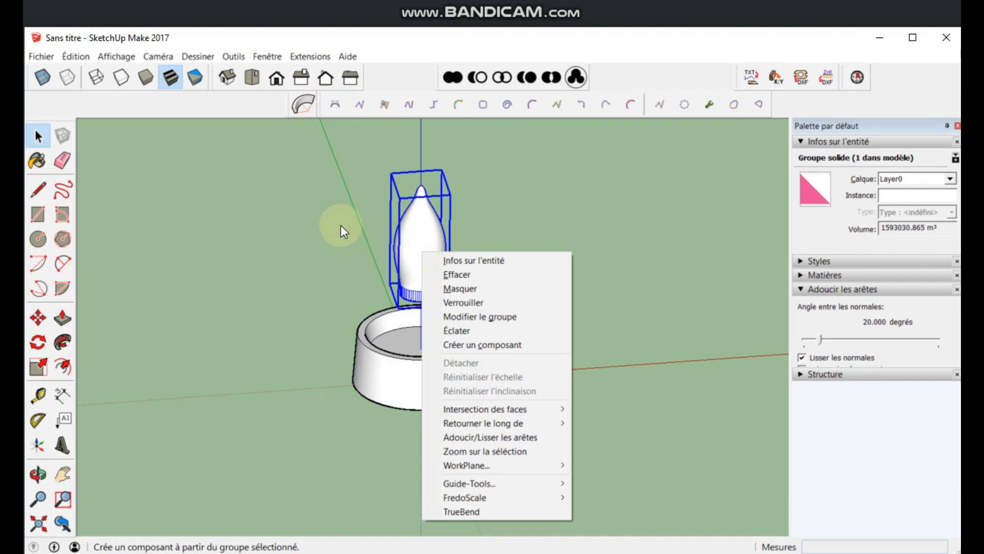
left_click(264, 210)
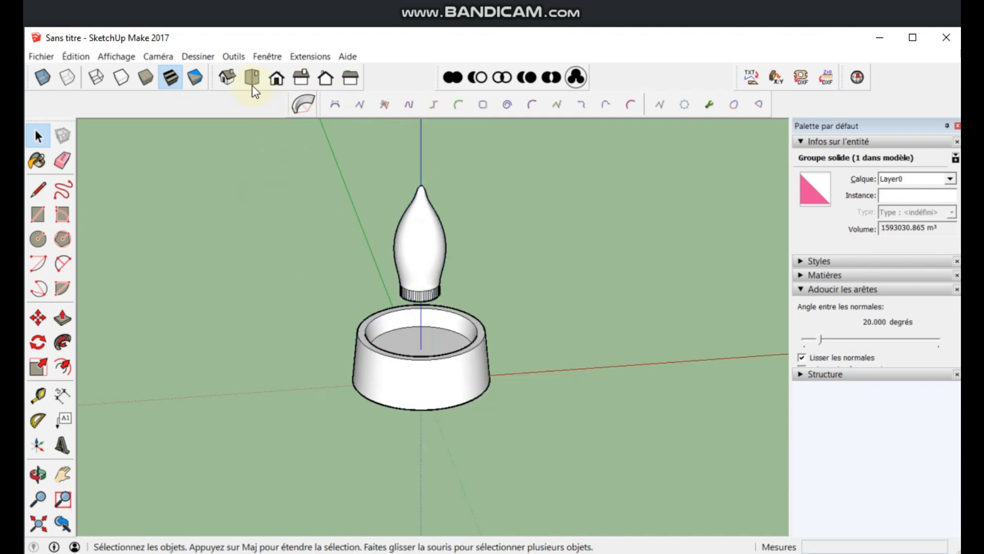
left_click(251, 78)
scroll(404, 386, "up", 5)
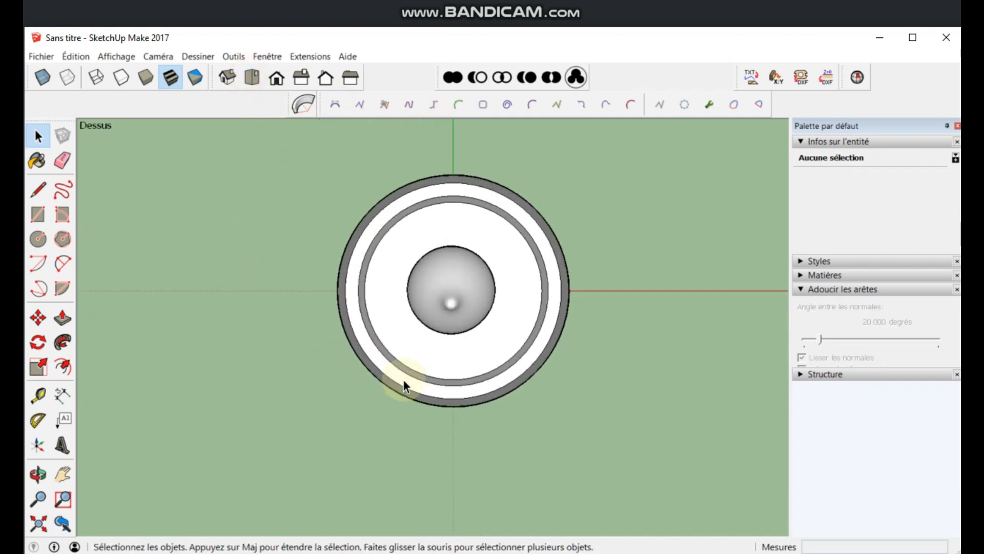
left_click(460, 266)
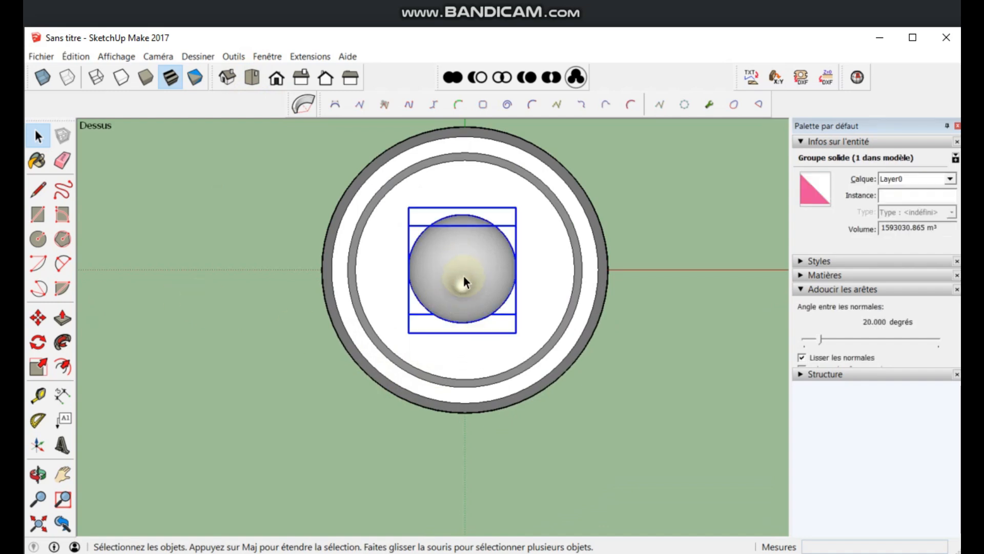
key("m")
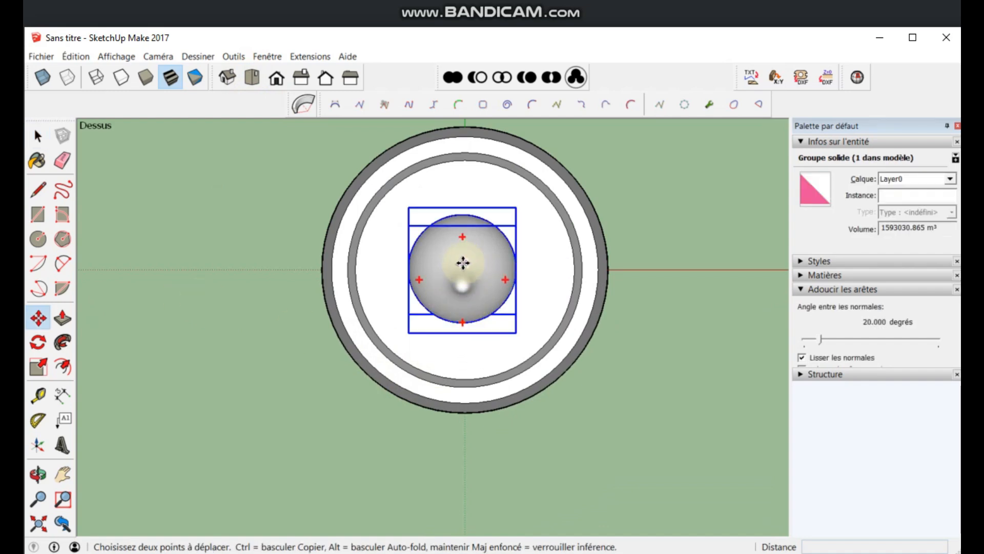
key("o")
left_click_drag(450, 242, 450, 411)
key("m")
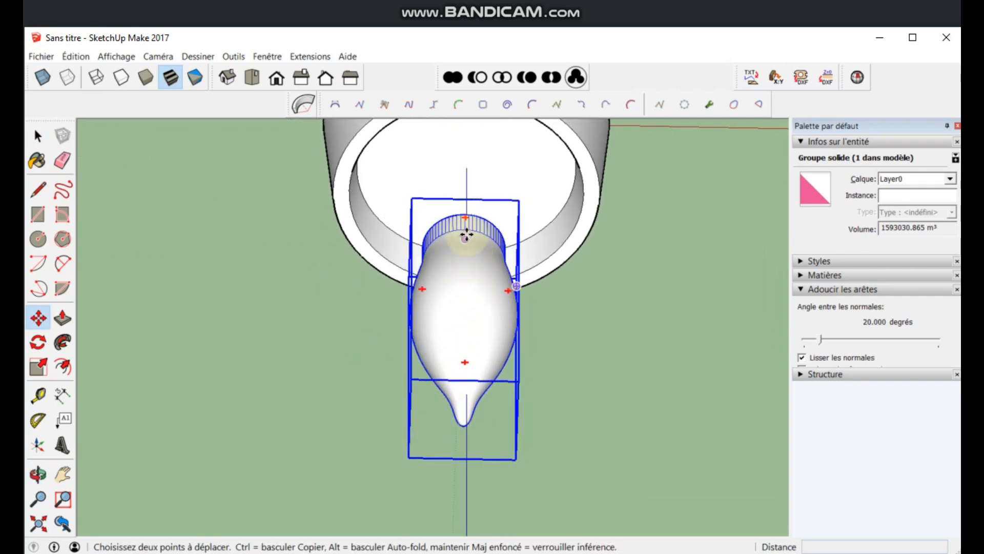
scroll(467, 232, "up", 5)
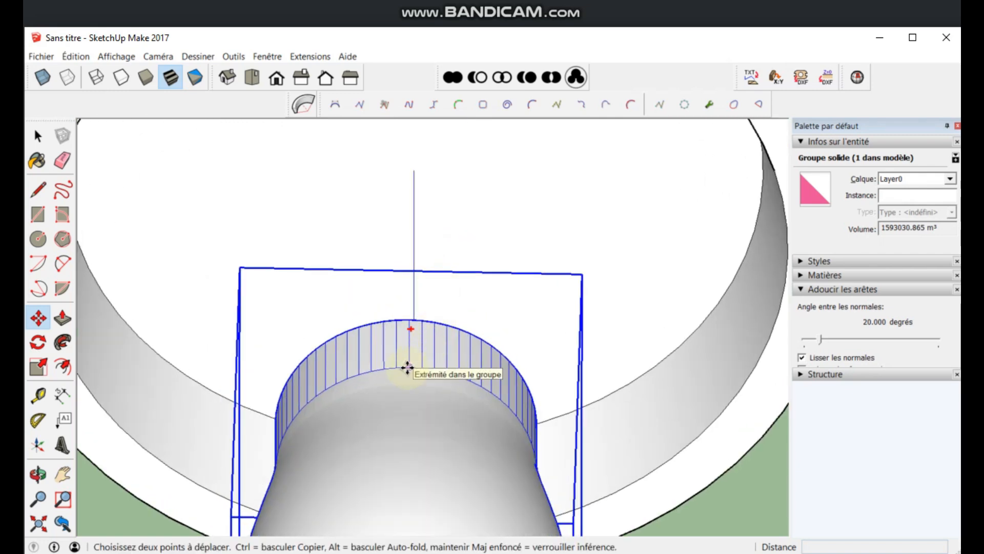
left_click(408, 368)
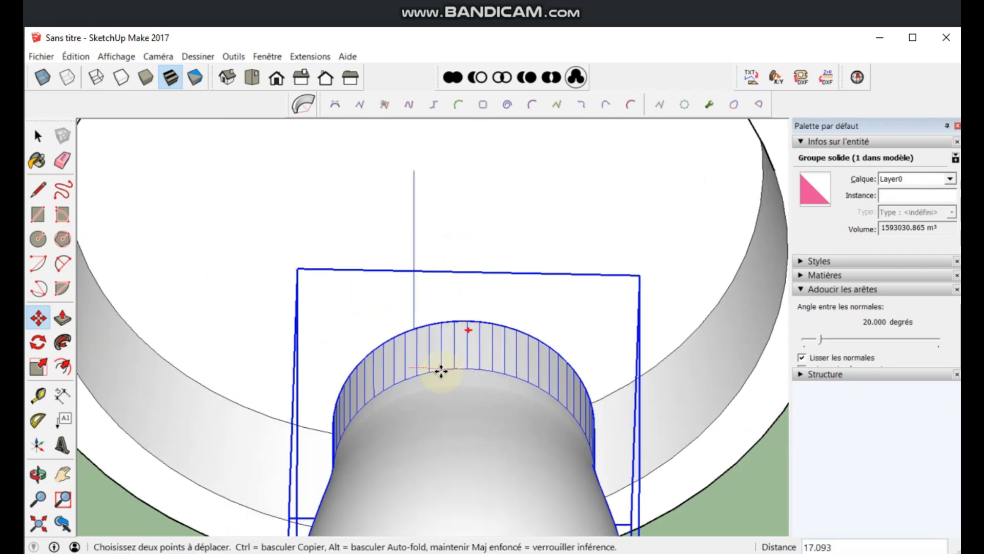
scroll(439, 384, "down", 1)
scroll(437, 388, "down", 4)
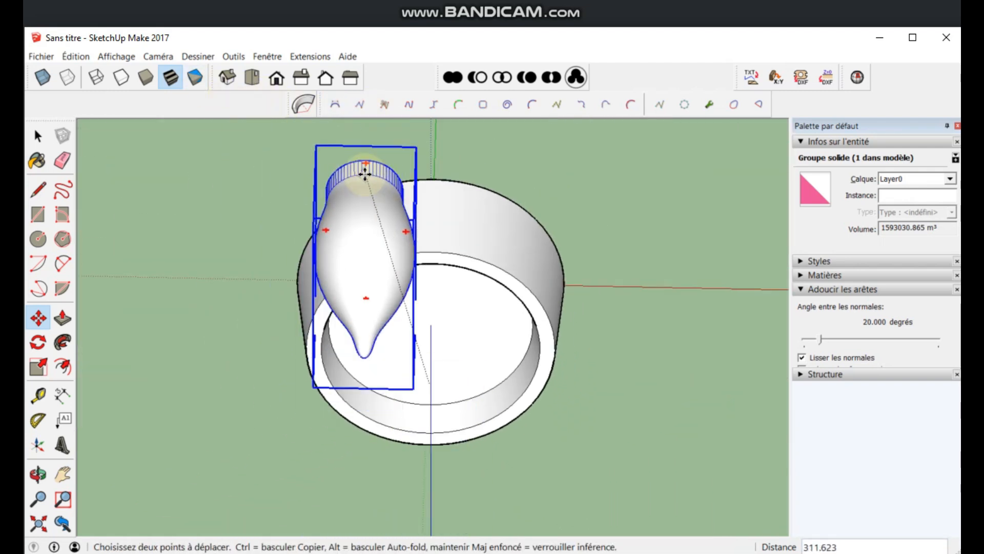
scroll(325, 311, "up", 5)
scroll(380, 365, "down", 5)
middle_click_drag(397, 358, 420, 380)
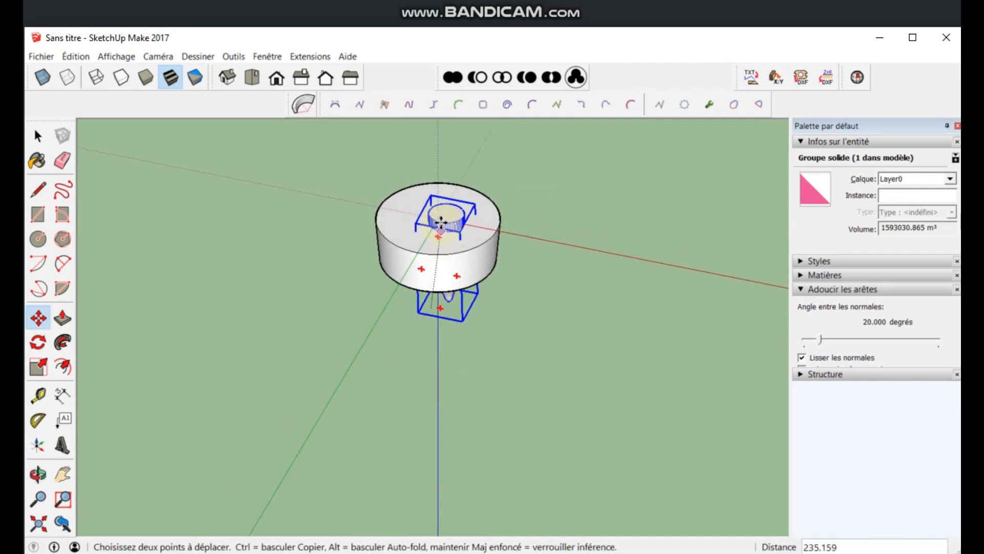
left_click(96, 77)
scroll(416, 234, "up", 8)
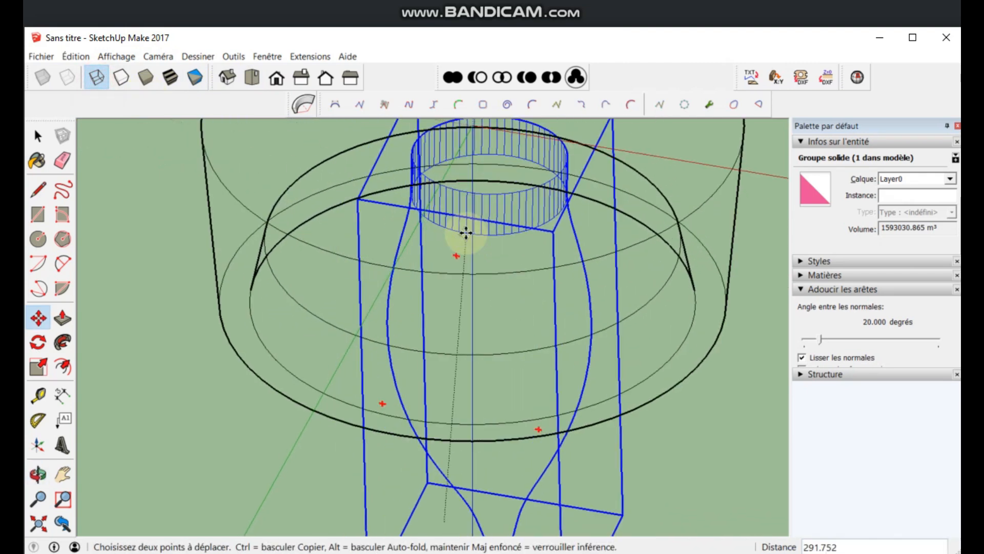
scroll(413, 392, "down", 3)
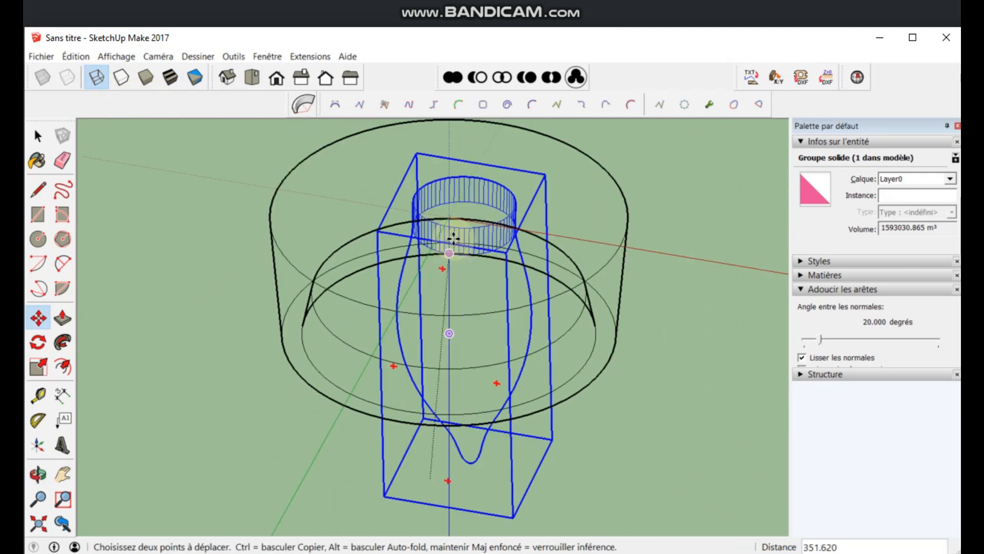
middle_click_drag(450, 274, 417, 347)
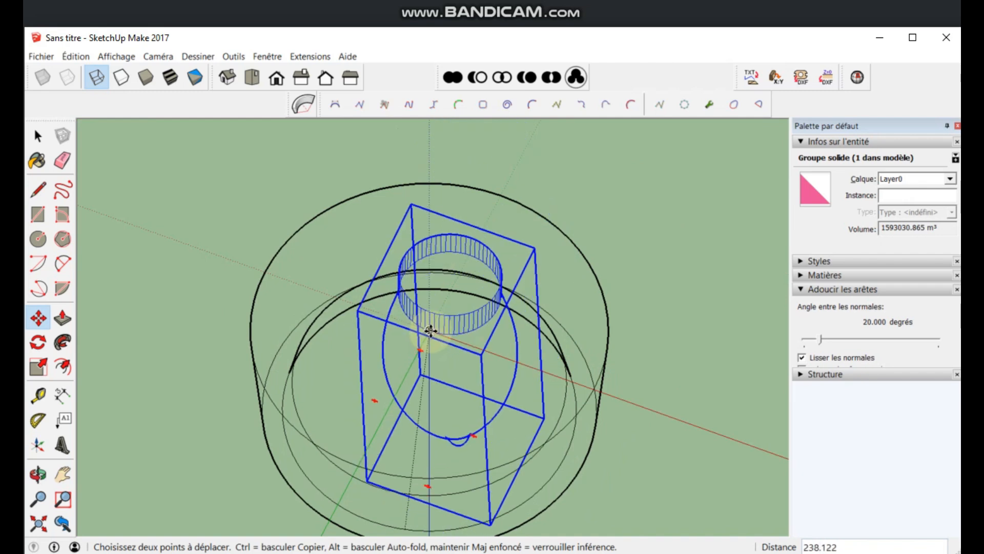
left_click(430, 331)
Move the bulb group about 44 along the green axis to centre its collar on the vertical axis.
middle_click_drag(587, 319, 281, 373)
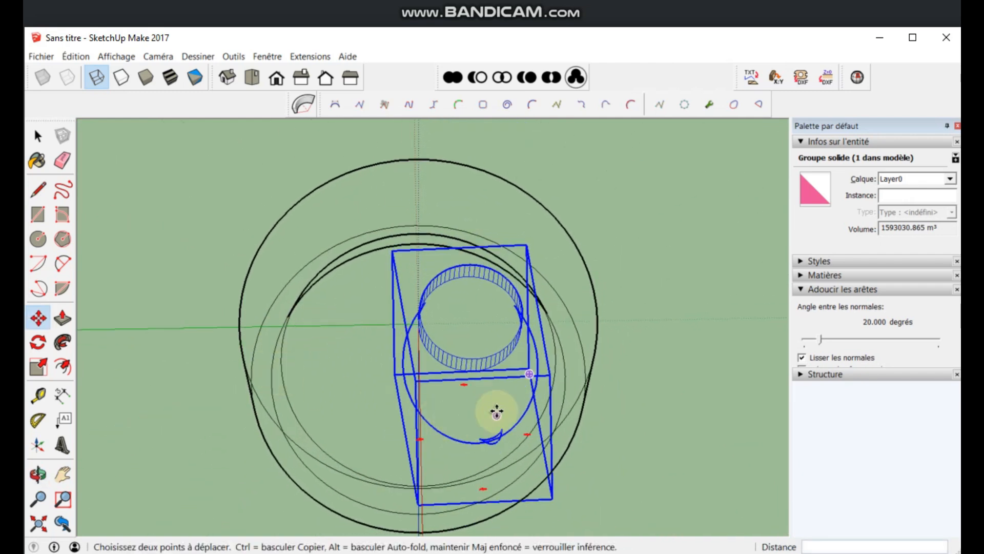
scroll(477, 365, "up", 3)
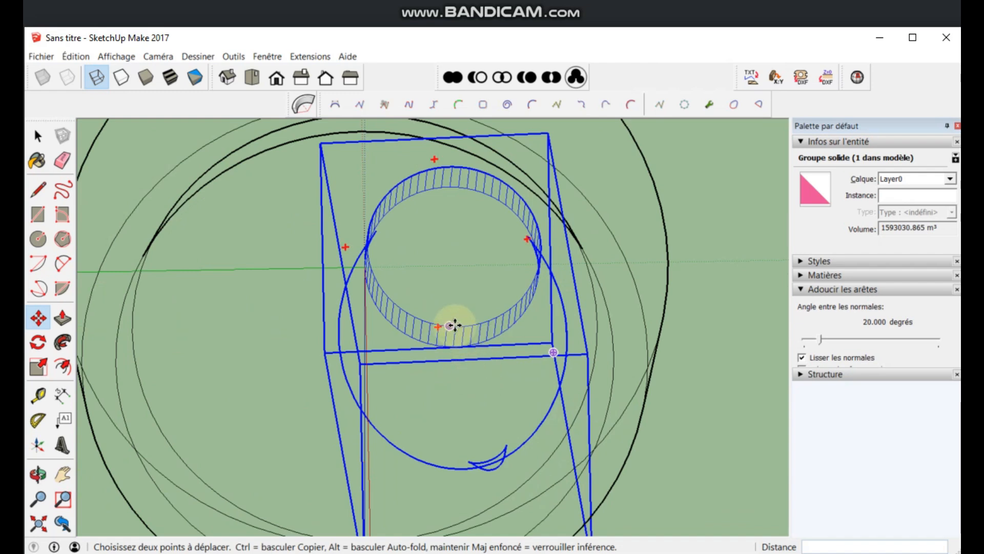
left_click_drag(458, 328, 366, 268)
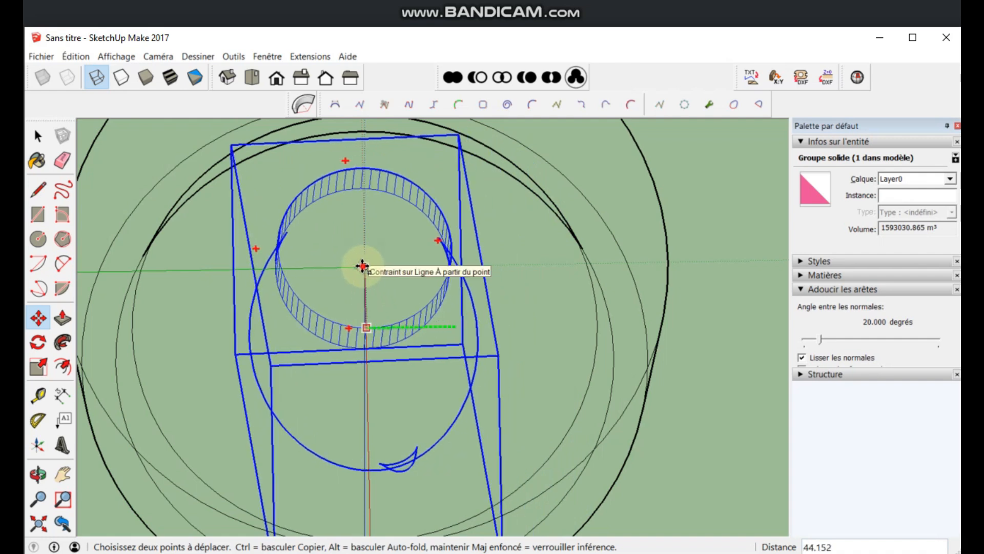
Raise the bulb group about 94 along the blue axis so its collar is partly sunk into the recess floor.
scroll(341, 336, "down", 6)
middle_click_drag(345, 340, 377, 154)
scroll(374, 275, "down", 3)
middle_click_drag(373, 275, 365, 303)
scroll(349, 291, "up", 2)
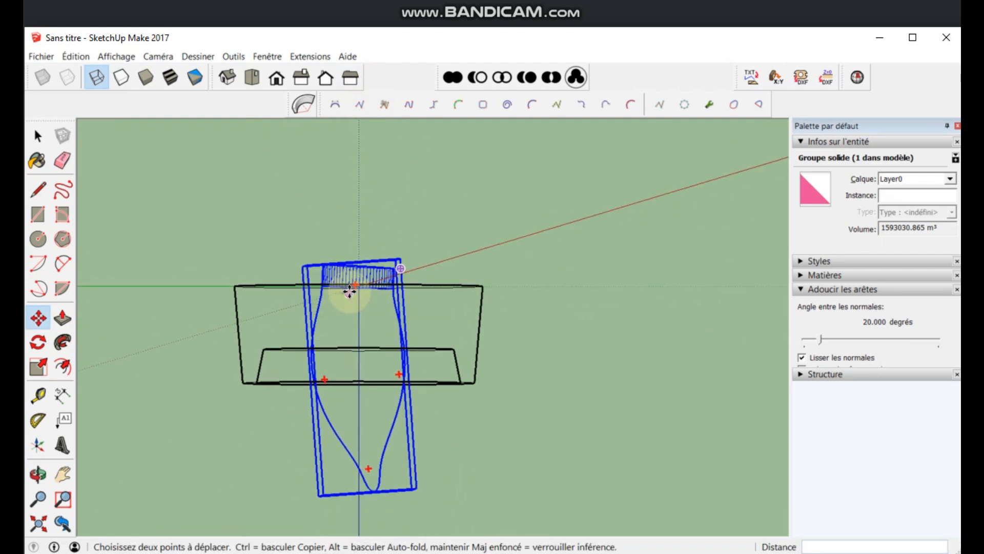
left_click(357, 265)
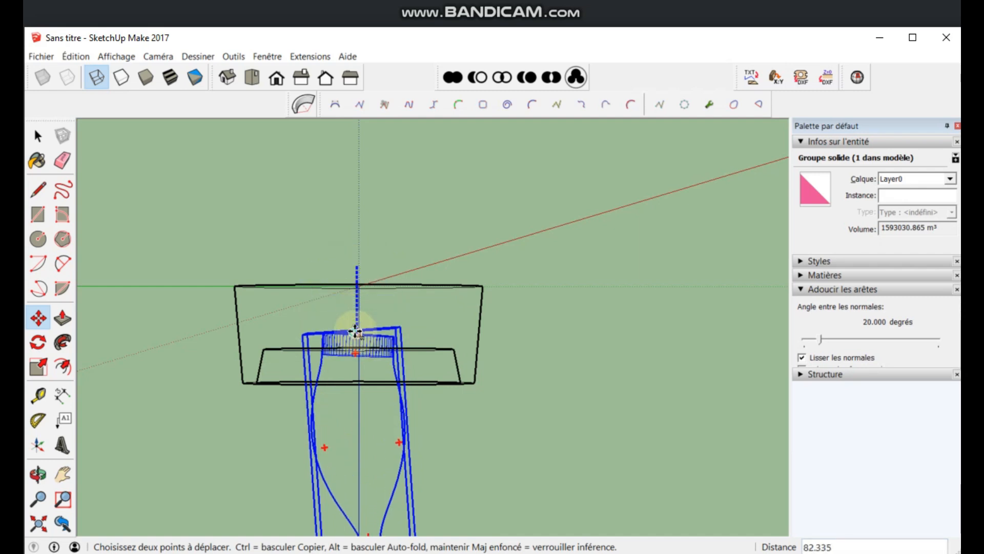
scroll(355, 363, "up", 6)
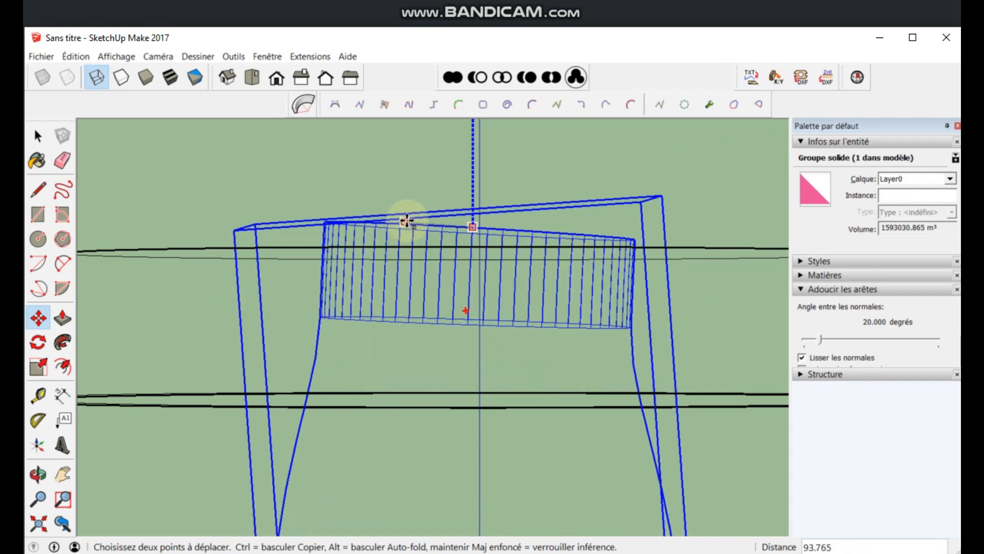
left_click(406, 215)
middle_click_drag(569, 289, 546, 294)
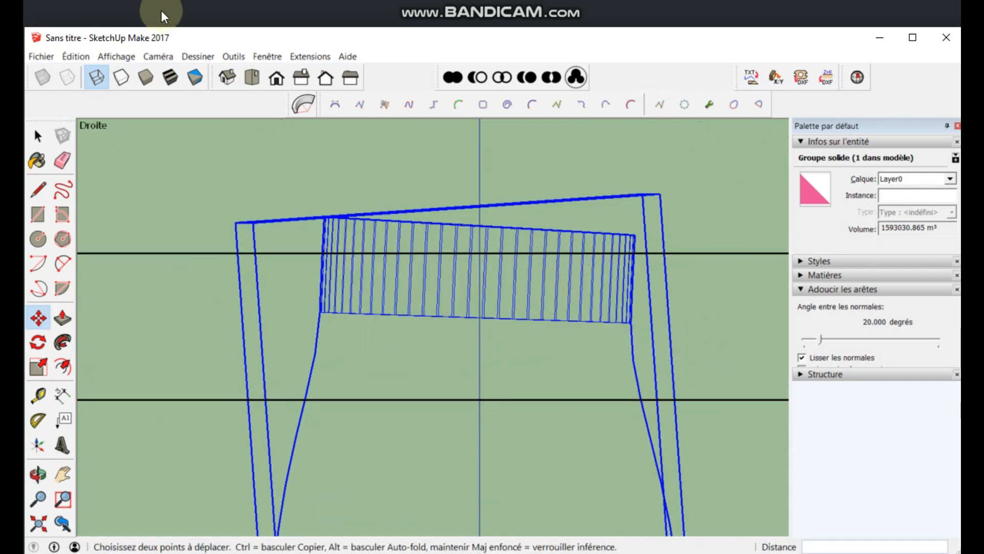
Return the display to shaded faces, check the bulb's seat in the base from several sides, and clear the selection.
left_click(144, 77)
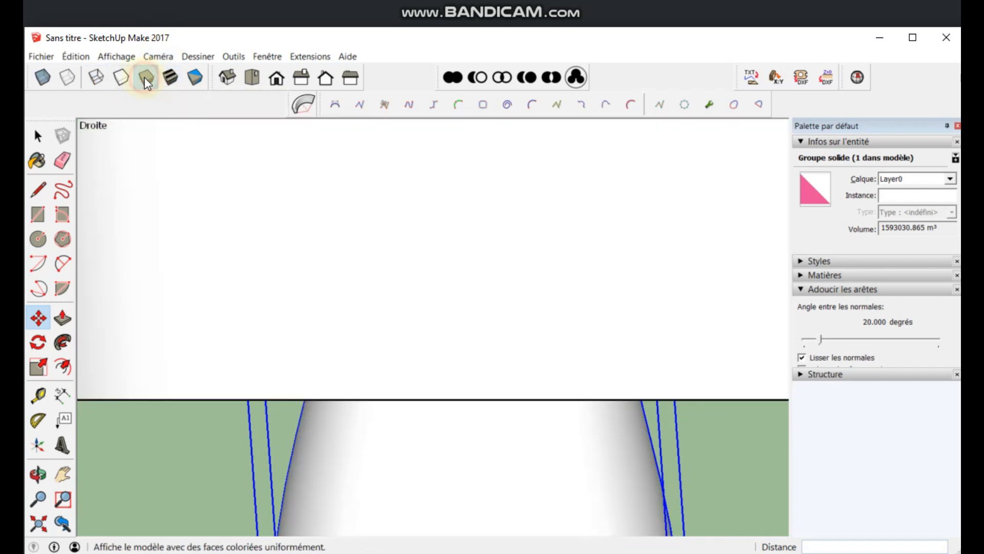
scroll(328, 191, "down", 6)
middle_click_drag(297, 318, 280, 346)
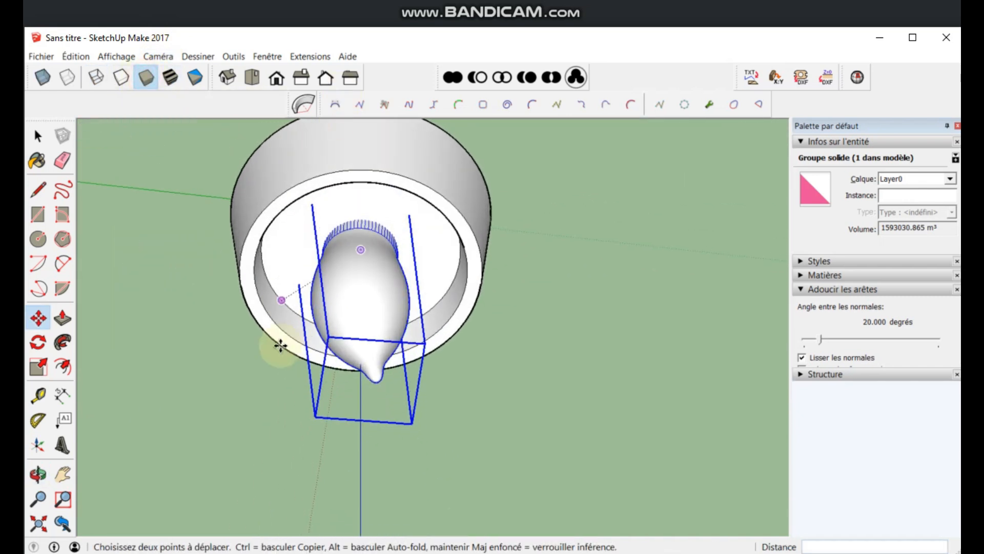
left_click(253, 81)
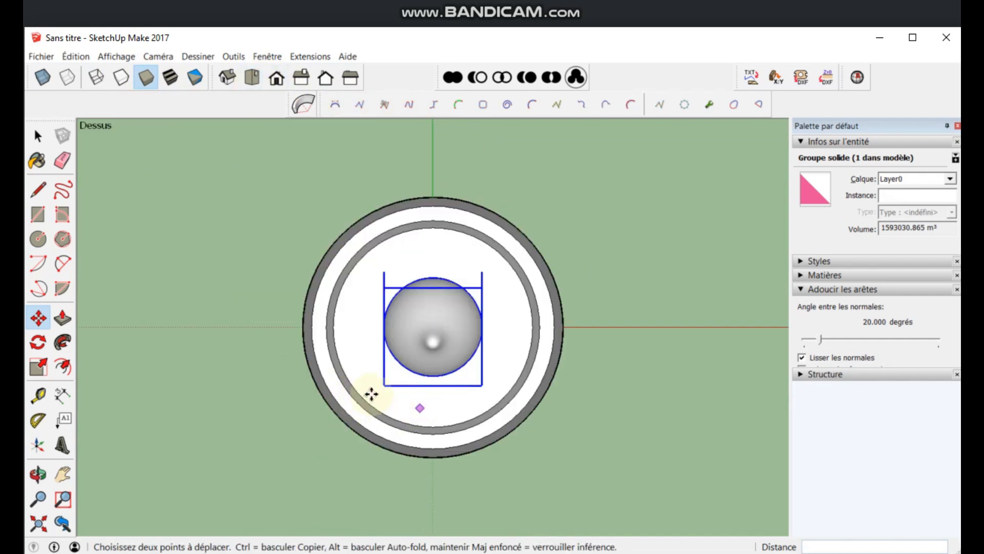
middle_click_drag(325, 362, 472, 395)
scroll(428, 468, "down", 2)
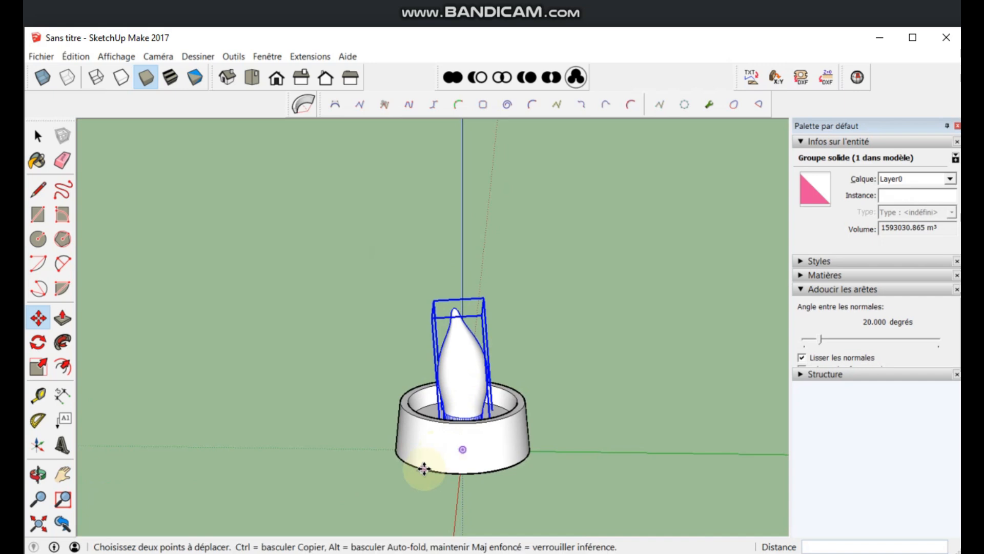
scroll(428, 468, "up", 3)
key("space")
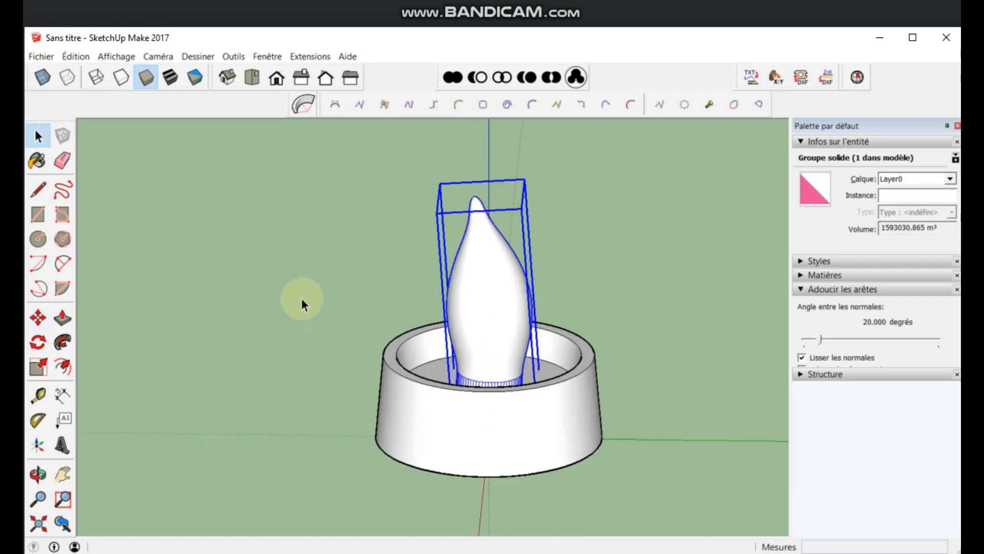
left_click(301, 297)
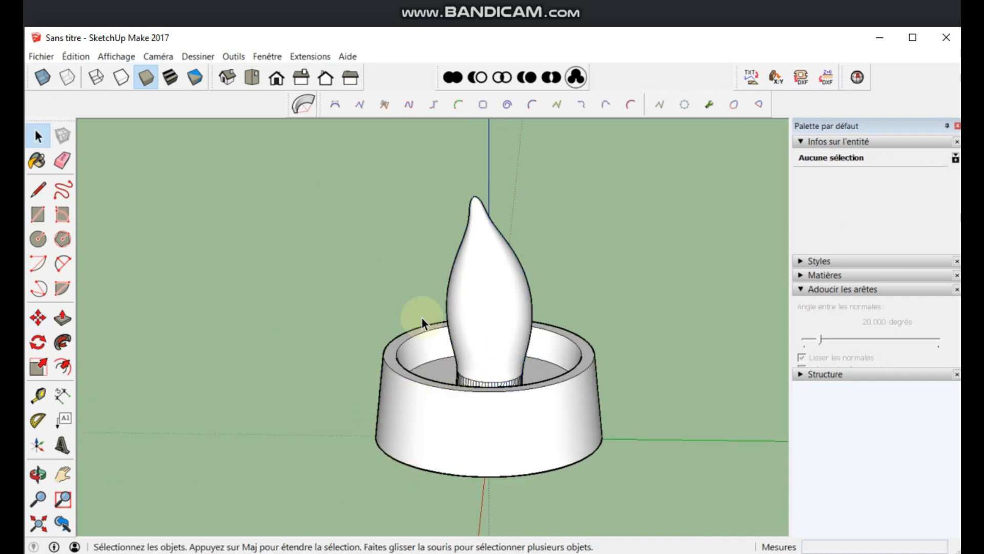
left_click(477, 310)
left_click(444, 405)
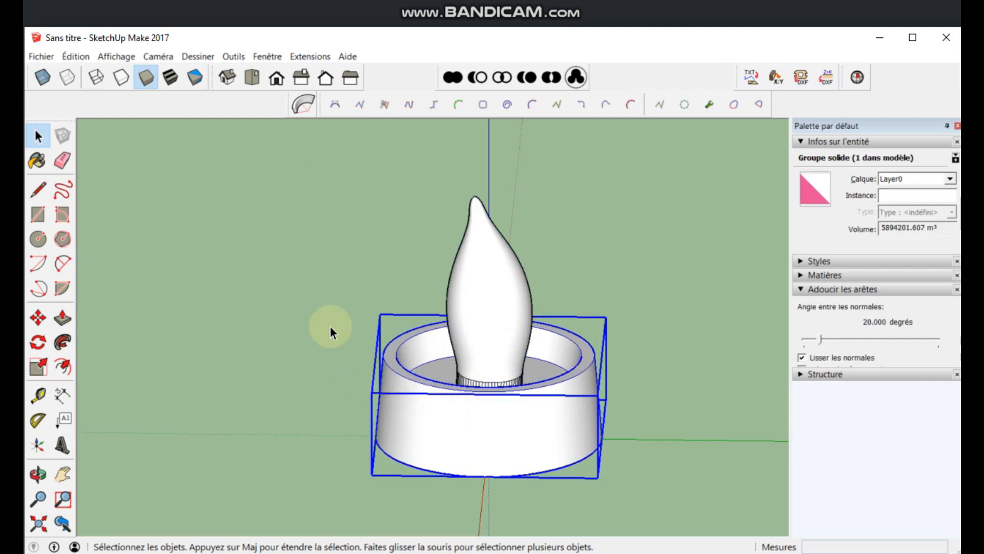
left_click(302, 173)
left_click_drag(307, 155, 623, 482)
right_click(488, 290)
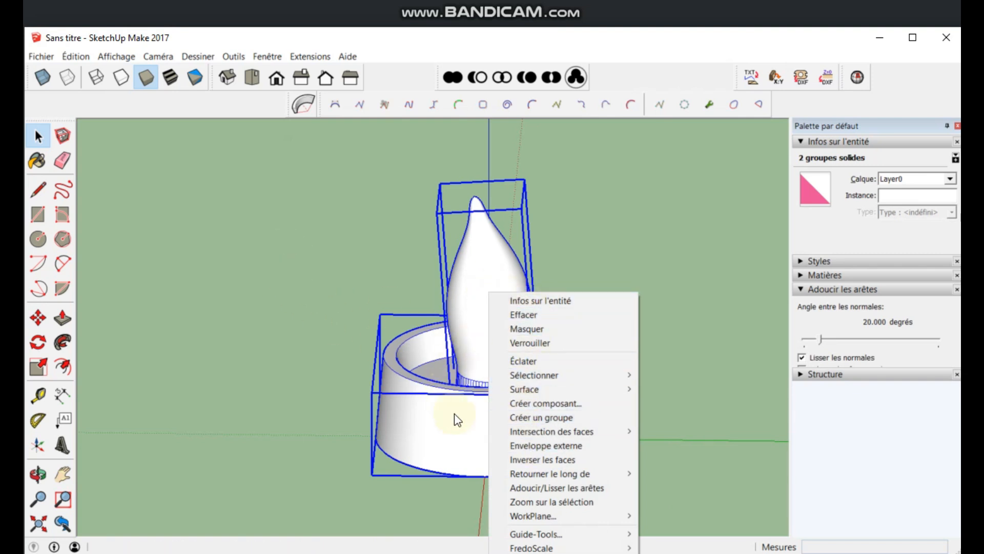
left_click(283, 263)
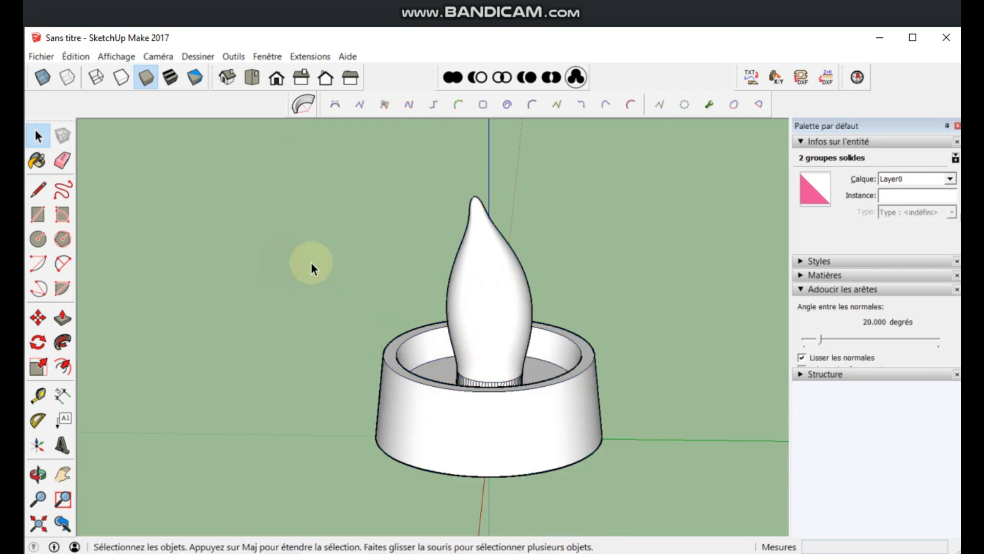
Merge the bulb group and the base group into one solid with a Boolean union.
left_click(453, 77)
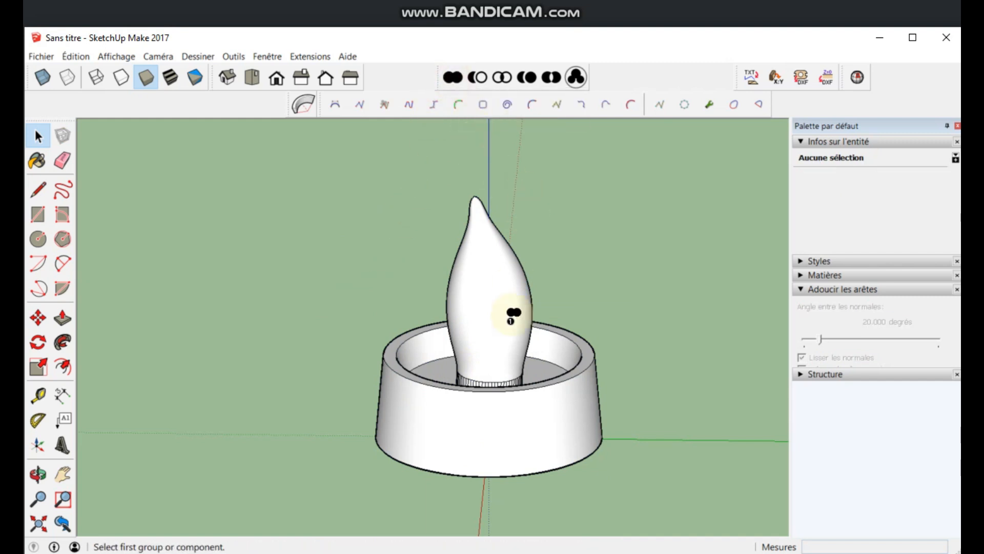
left_click(507, 281)
left_click(513, 371)
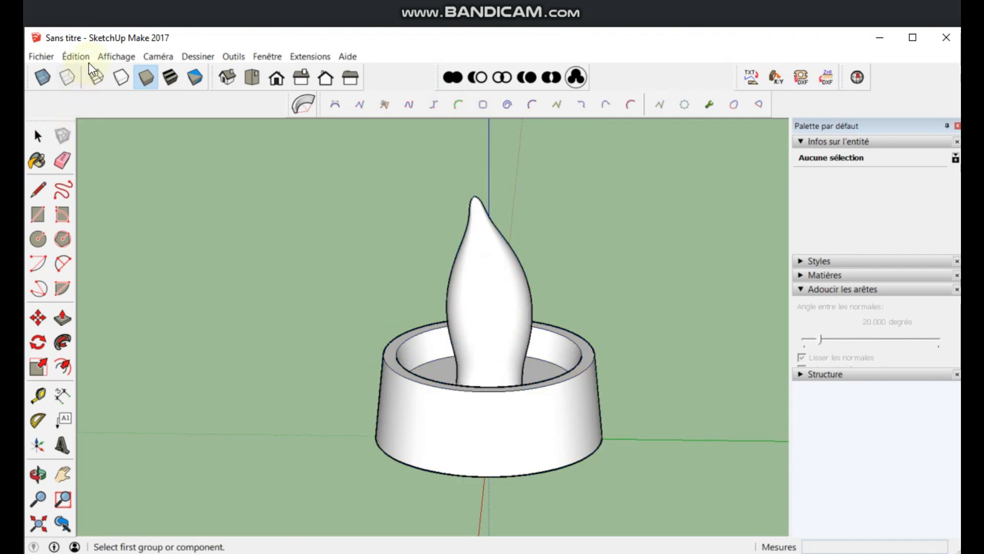
Turn on hidden geometry and inspect the junction between the bulb and the recess floor.
left_click(120, 57)
left_click(129, 102)
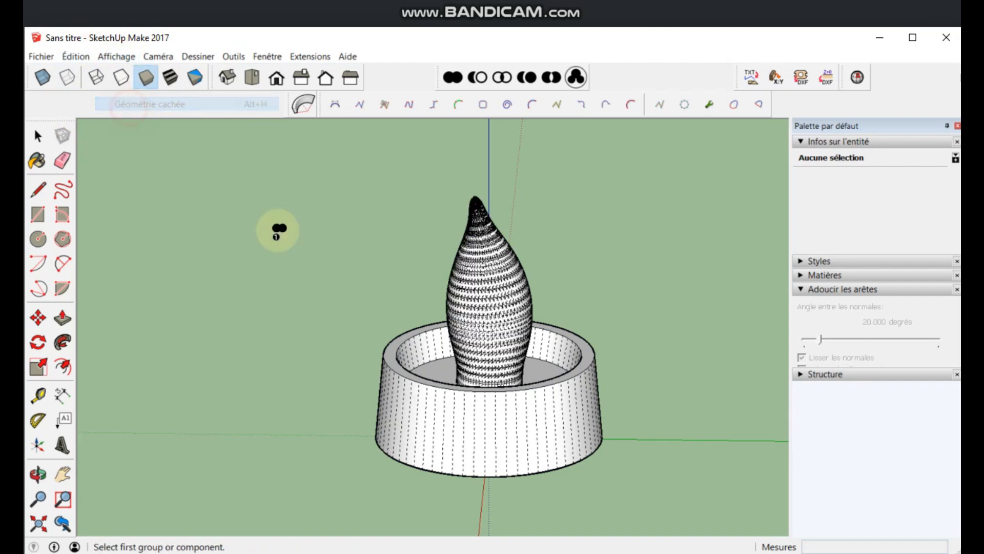
scroll(474, 382, "up", 5)
mouse_move(533, 256)
middle_mouse_down()
mouse_move(437, 365)
mouse_move(505, 448)
mouse_move(530, 165)
mouse_move(505, 141)
mouse_move(526, 266)
middle_mouse_up()
scroll(527, 277, "down", 4)
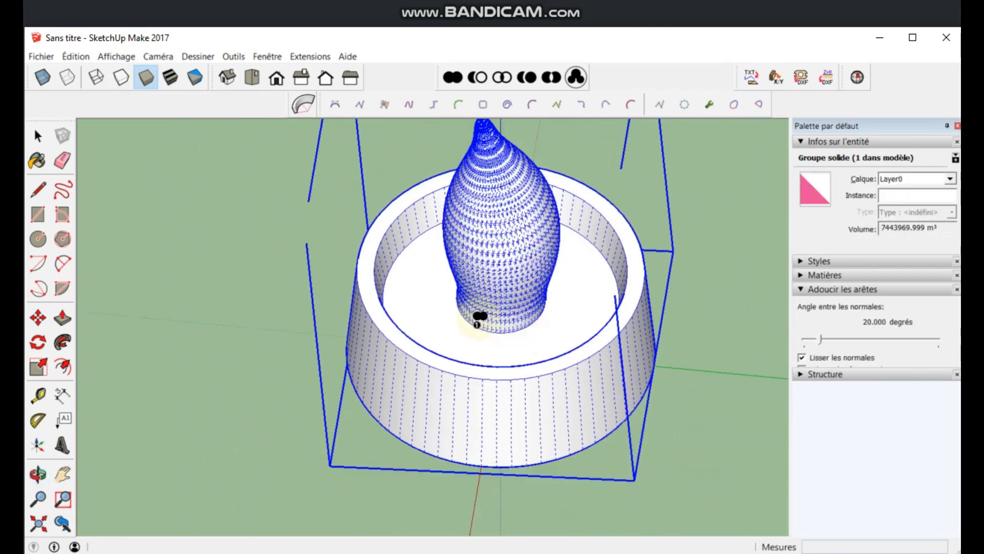
scroll(512, 208, "up", 2)
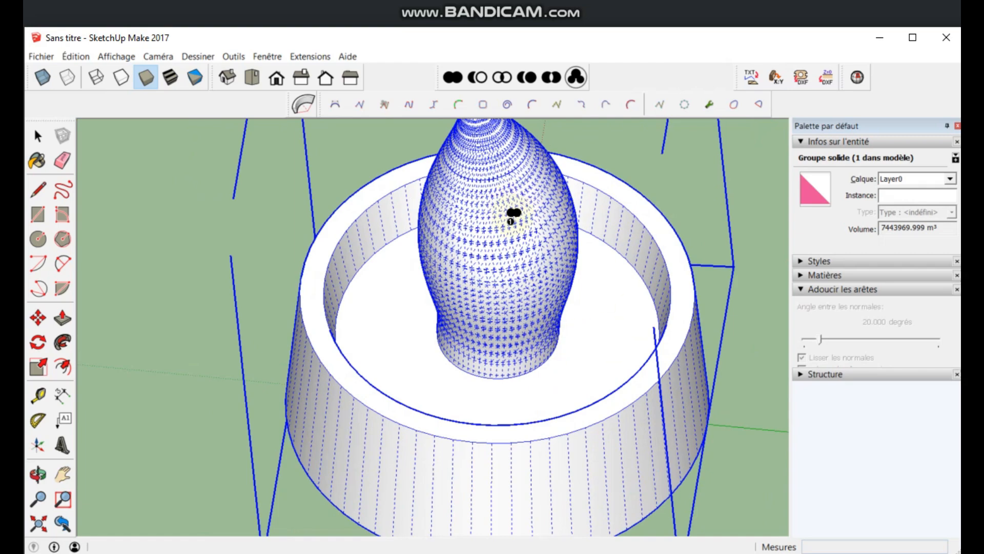
scroll(477, 257, "down", 3)
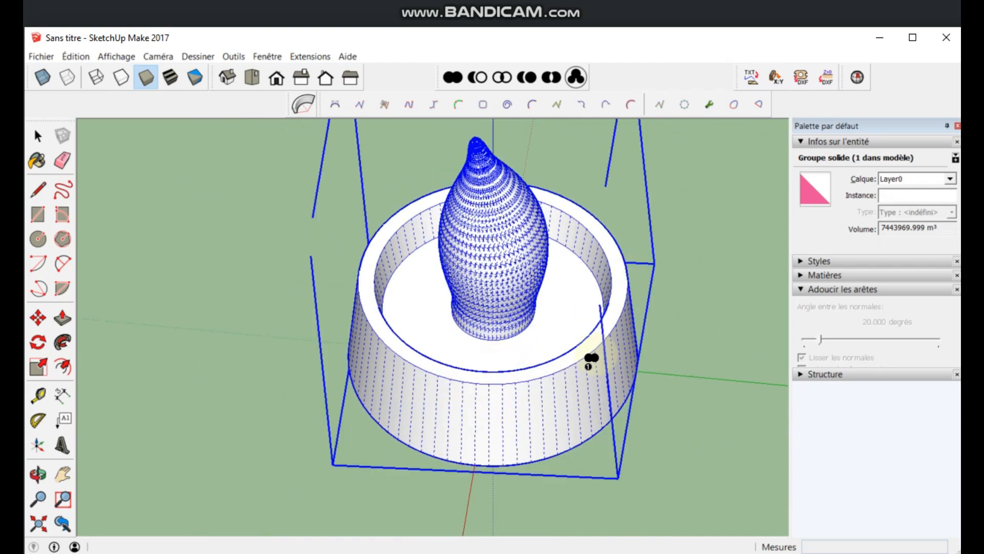
Turn off hidden geometry and view the merged candle from several angles.
middle_click_drag(335, 416, 272, 194)
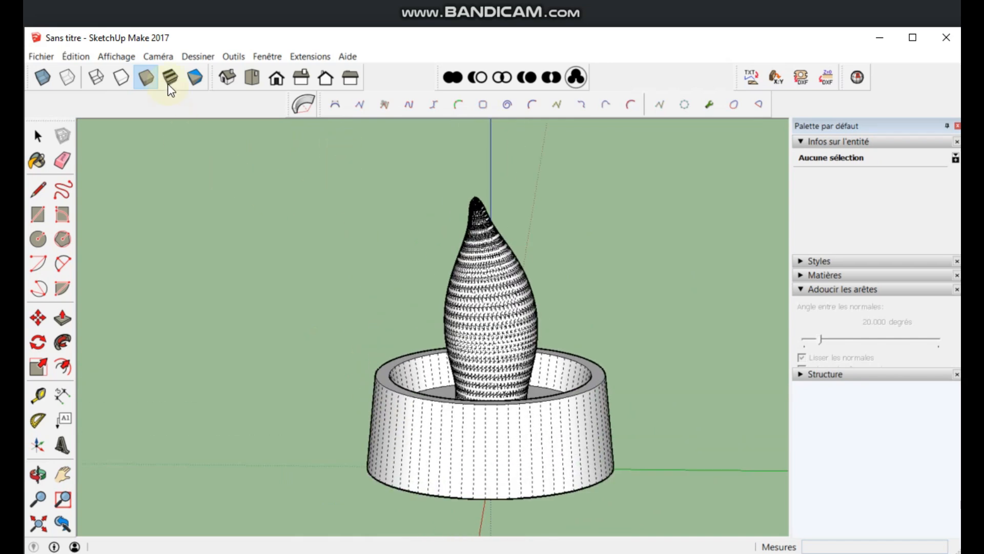
left_click(109, 56)
left_click(126, 104)
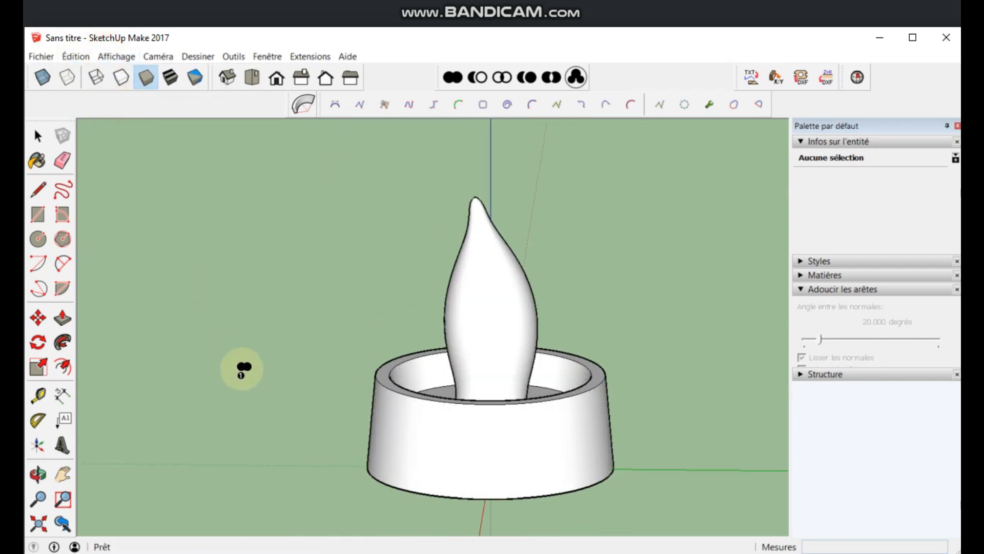
left_click(406, 378)
middle_click_drag(406, 378, 357, 413)
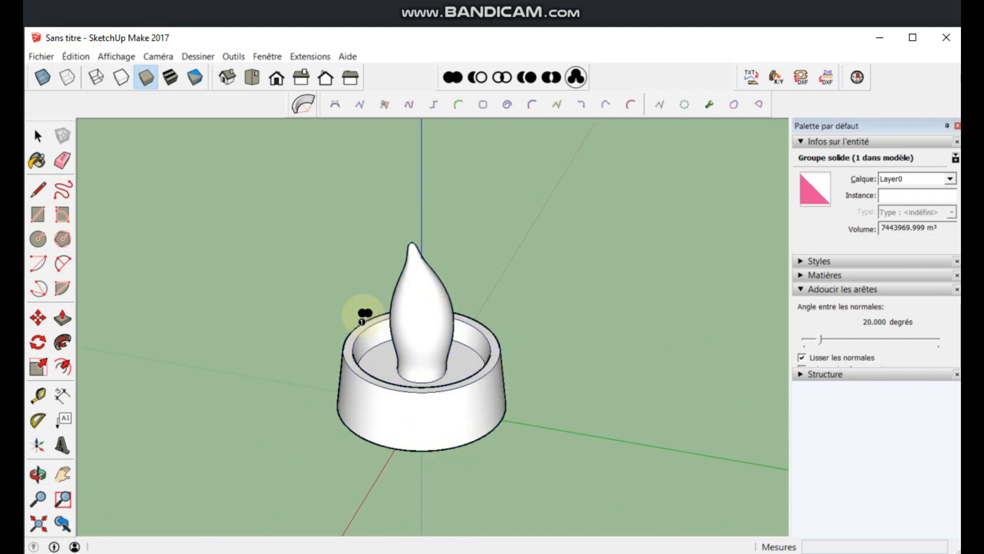
mouse_move(325, 338)
middle_mouse_down()
mouse_move(397, 268)
mouse_move(351, 331)
mouse_move(311, 346)
middle_mouse_up()
scroll(310, 347, "up", 2)
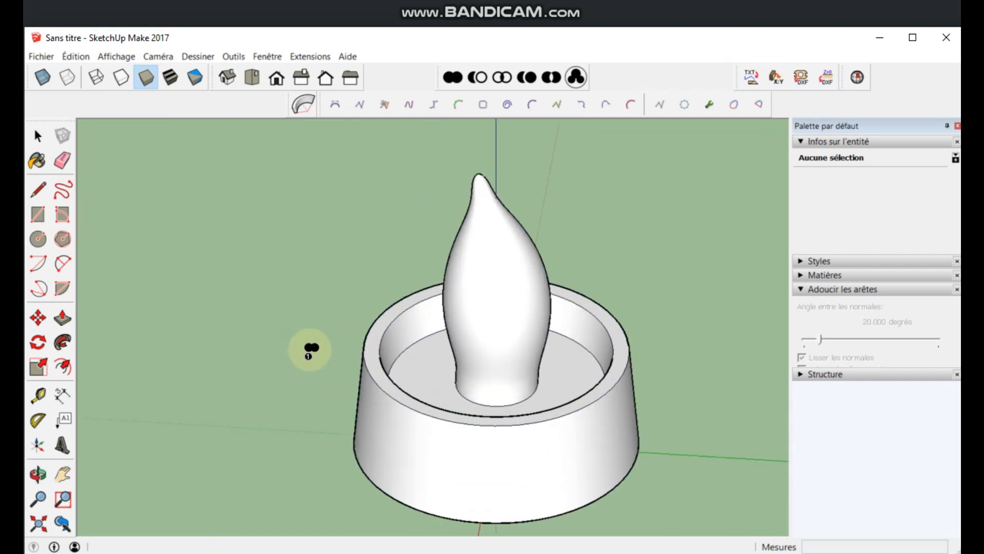
scroll(353, 346, "up", 3)
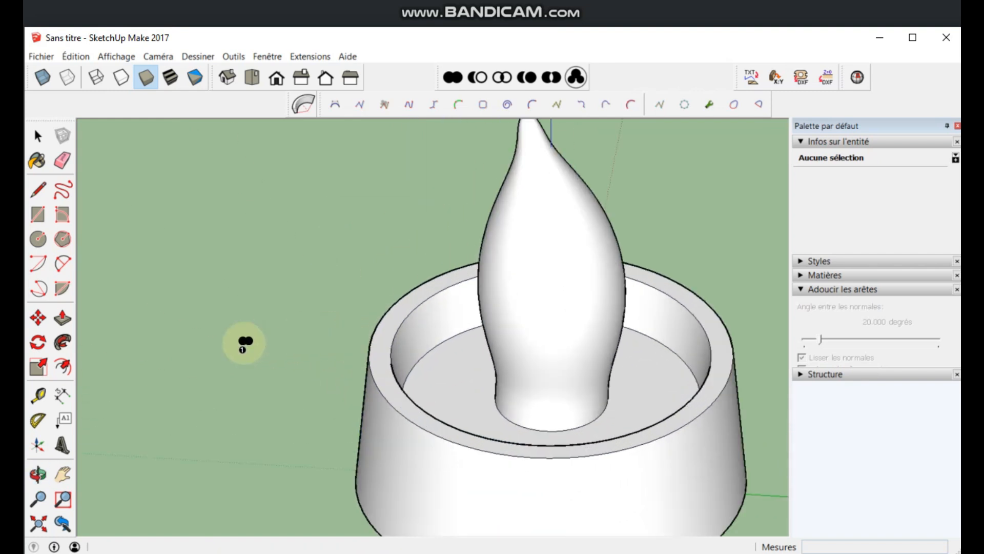
Measure the bulb's width across its widest part with the Tape Measure.
left_click(40, 394)
middle_click_drag(481, 272, 520, 428)
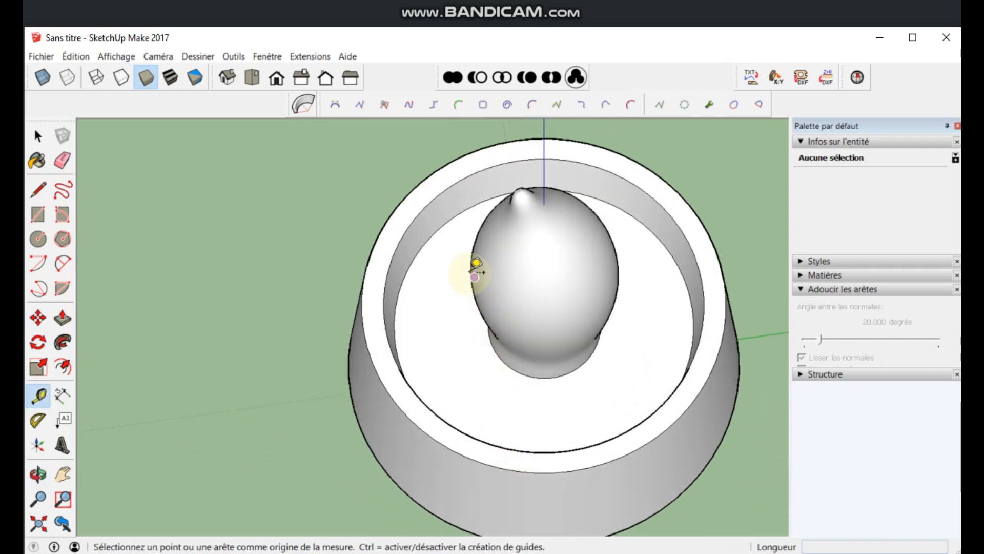
left_click(475, 275)
middle_click_drag(653, 251, 446, 242)
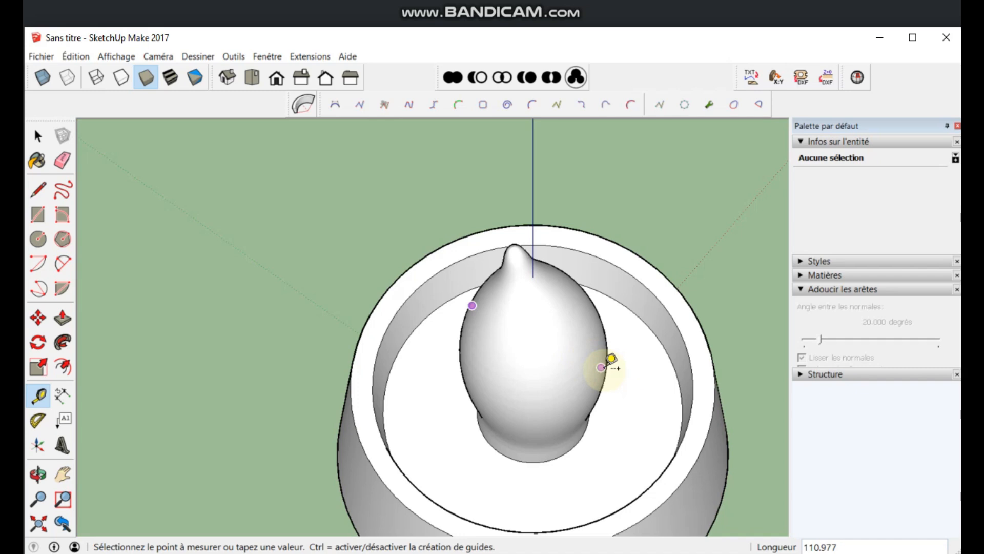
key("space")
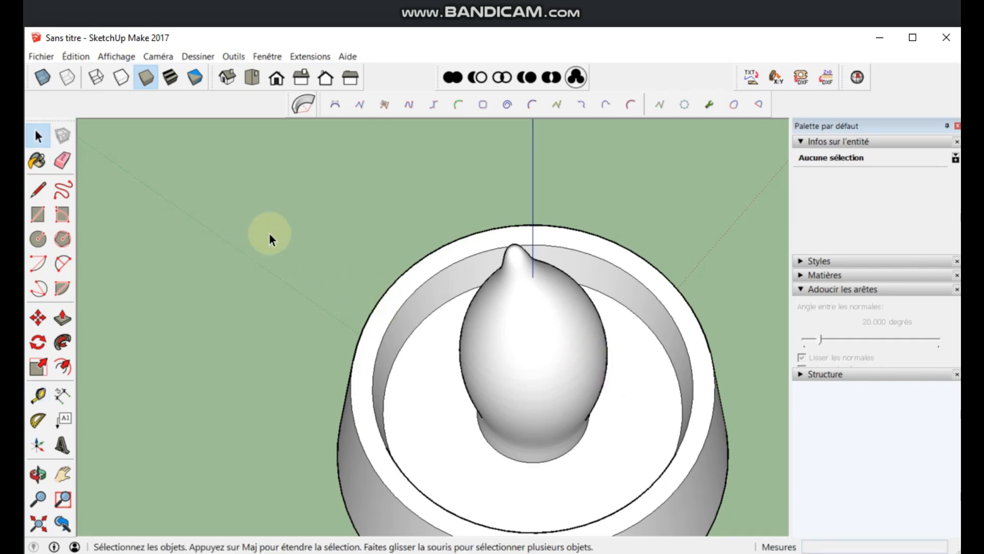
Explode the candle group and regroup all its geometry so the bounding box aligns with the axes.
scroll(361, 181, "down", 3)
middle_click_drag(284, 344, 427, 181)
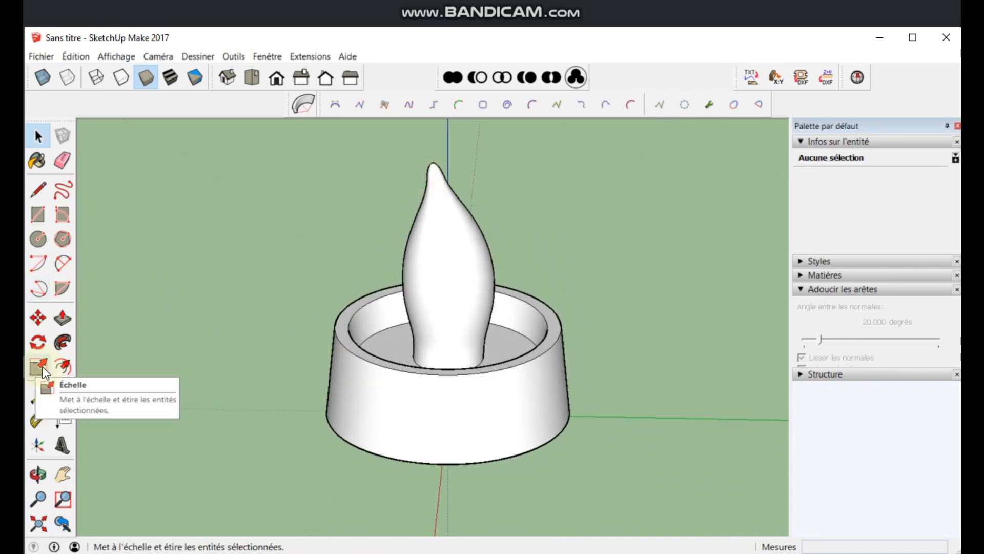
left_click(421, 400)
middle_click_drag(263, 373, 272, 277)
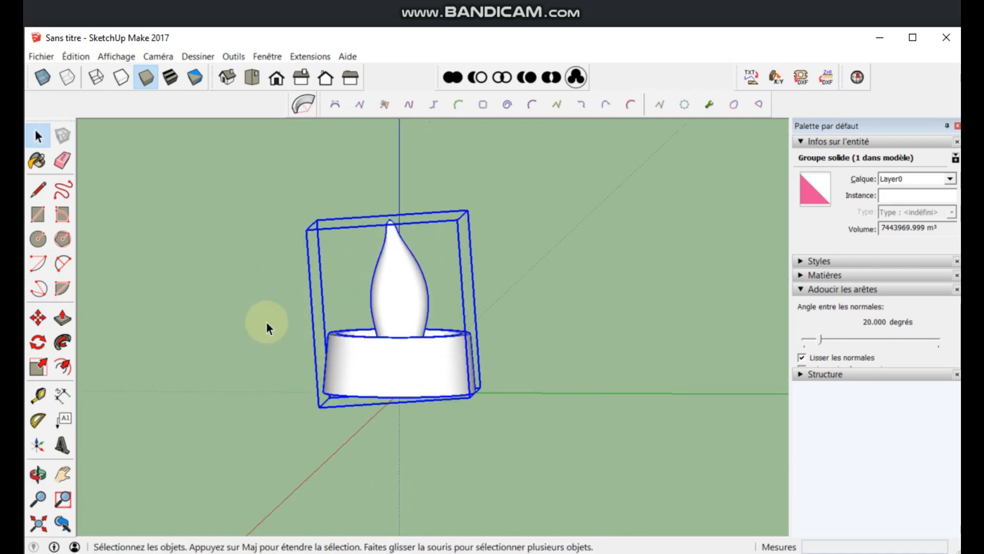
right_click(405, 371)
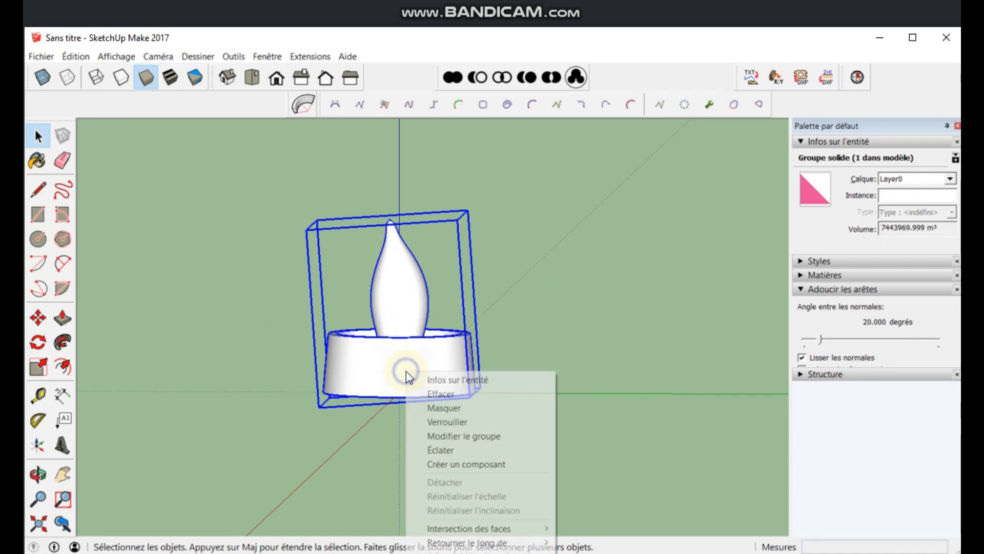
left_click(271, 379)
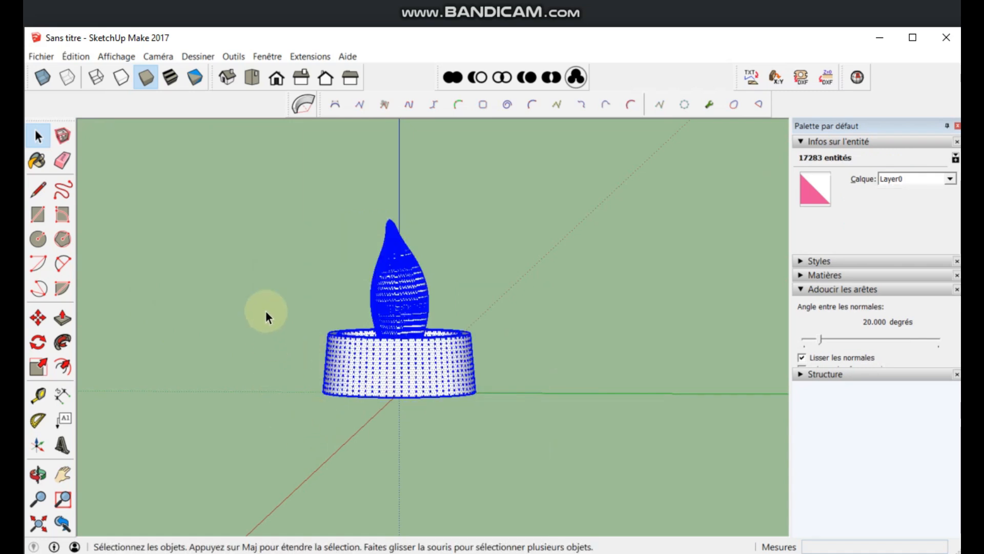
key("ctrl+g")
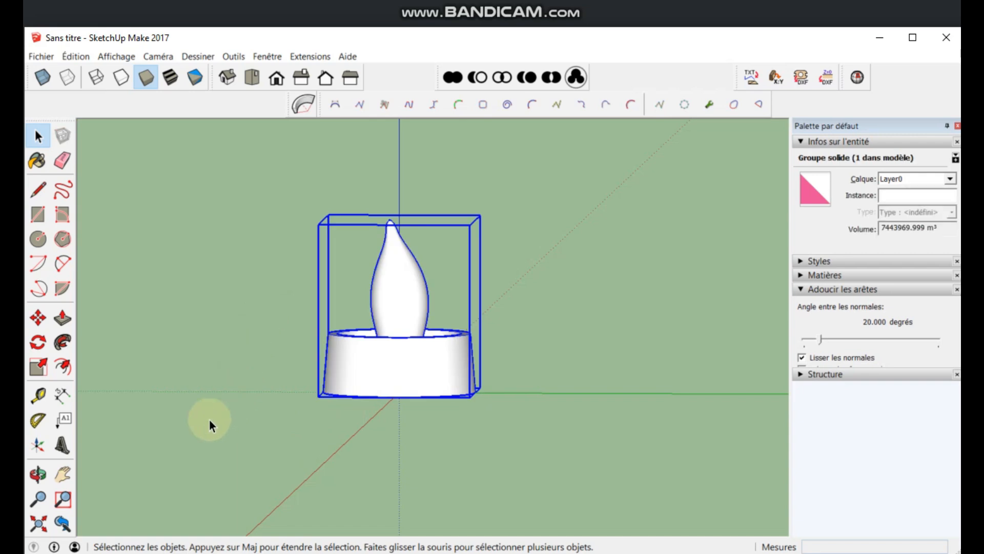
Scale the candle group uniformly about its centre by a factor of 0.2.
left_click(38, 367)
middle_click_drag(514, 271, 400, 398)
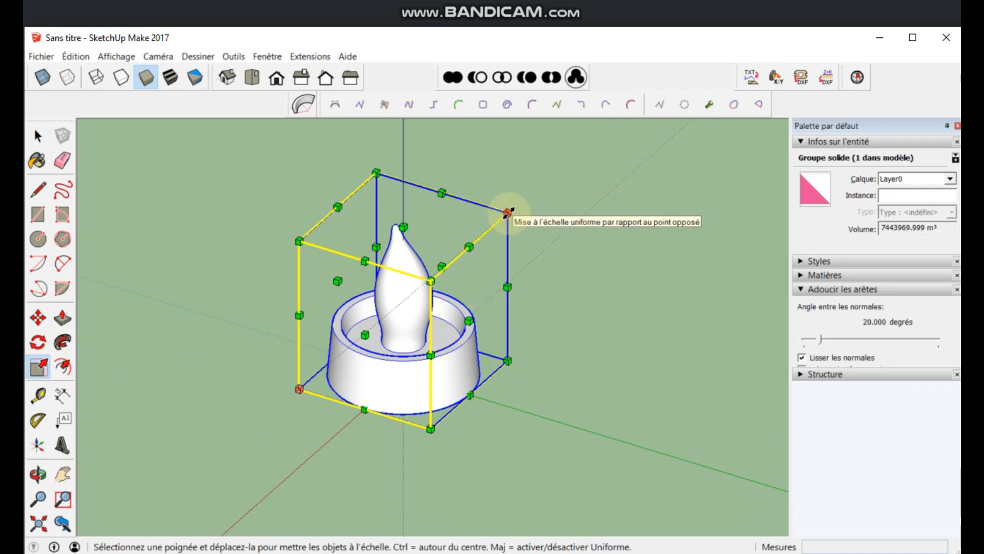
key("ctrl")
left_click_drag(507, 211, 463, 261, "ctrl")
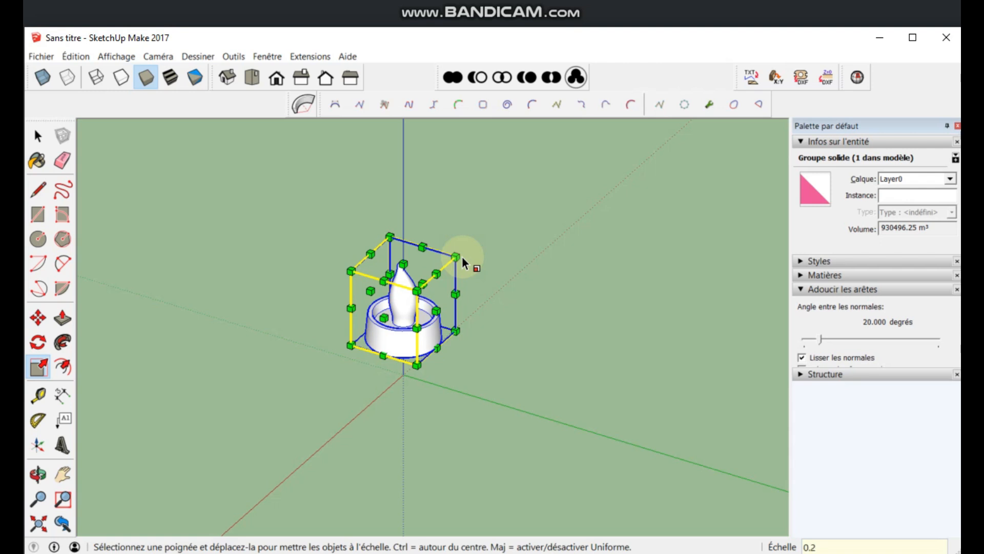
key("Return")
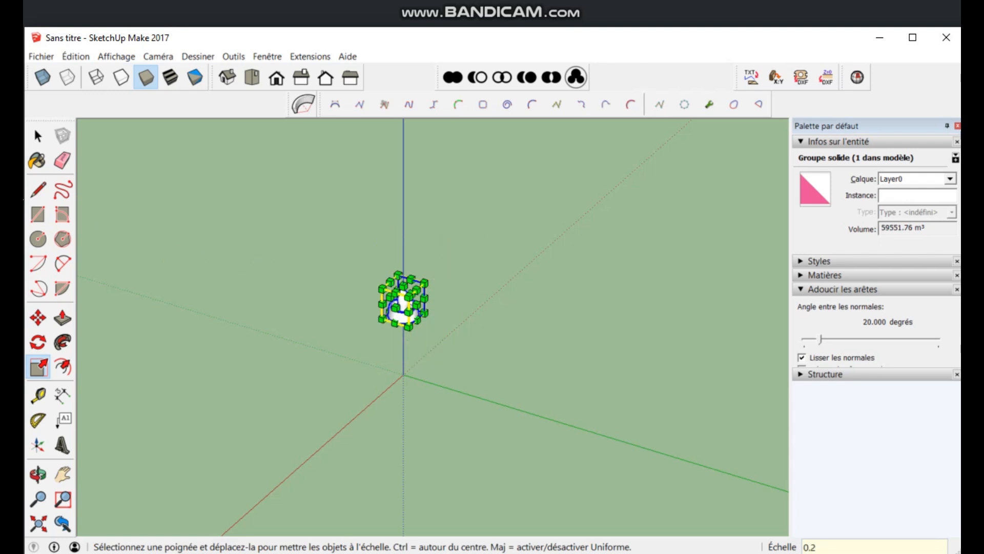
left_click(37, 136)
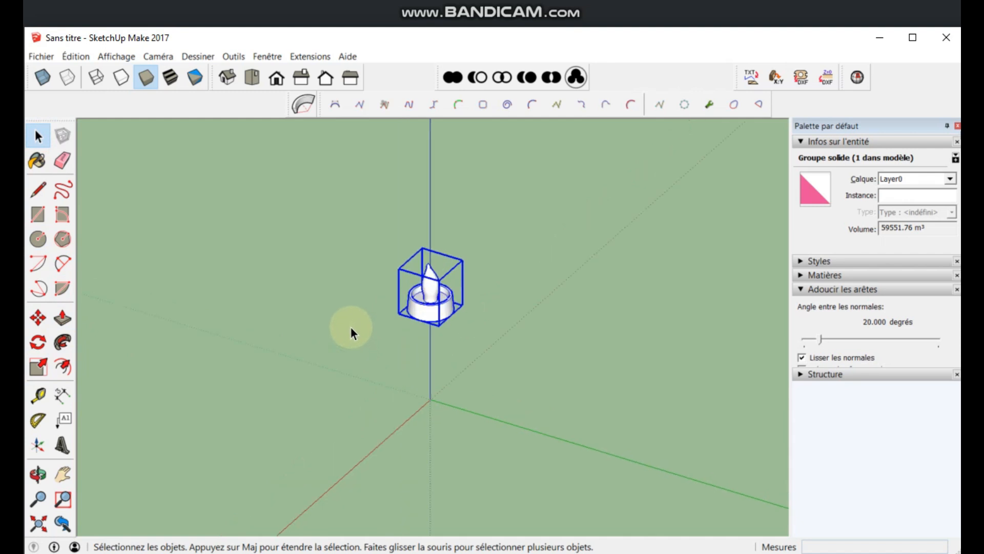
Using wireframe display, move the candle about 136 down the blue axis so the centre of its underside sits on the origin.
scroll(350, 327, "up", 5)
left_click(435, 376)
middle_click_drag(435, 376, 483, 258)
scroll(483, 257, "down", 2)
scroll(549, 390, "up", 4)
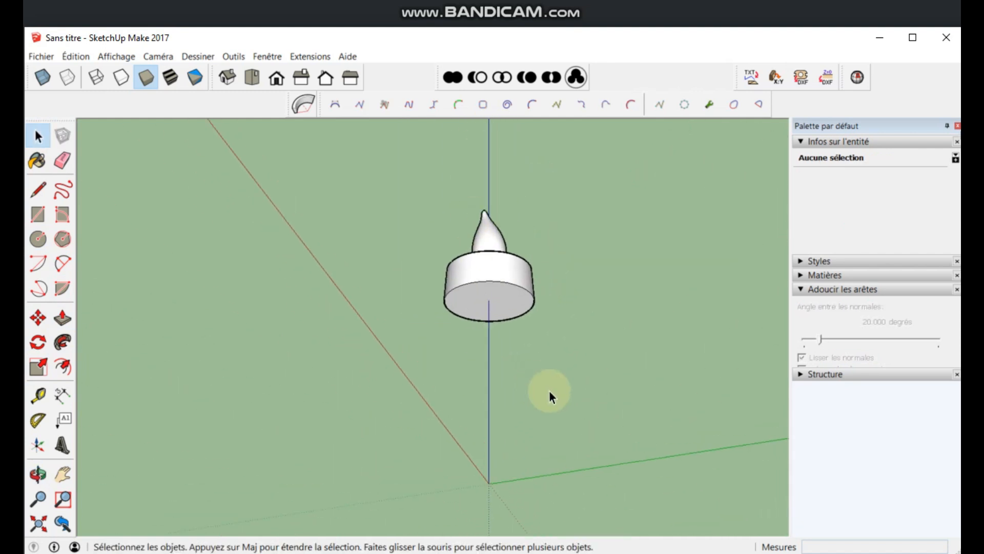
left_click(489, 275)
key("m")
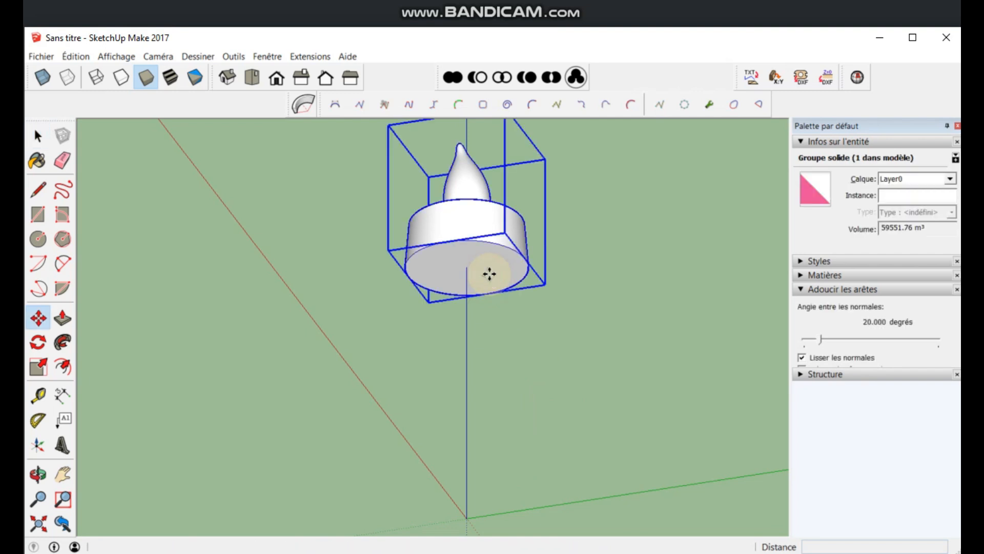
left_click(472, 241)
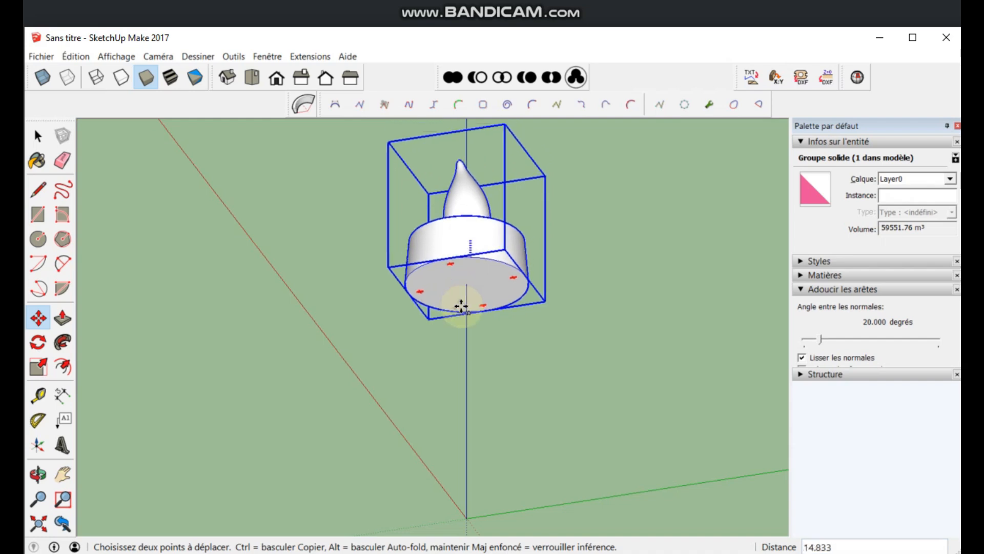
left_click(96, 77)
scroll(361, 407, "up", 8)
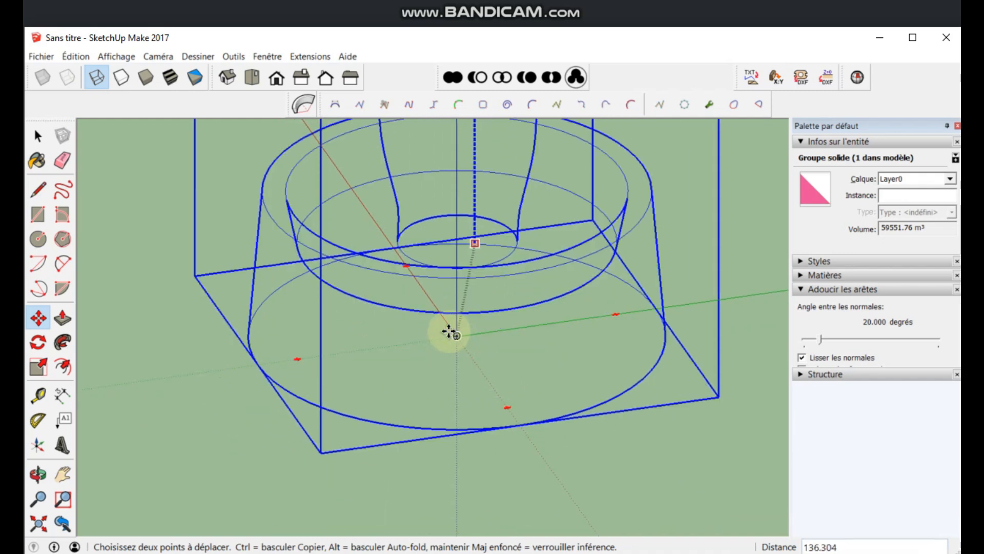
left_click(459, 336)
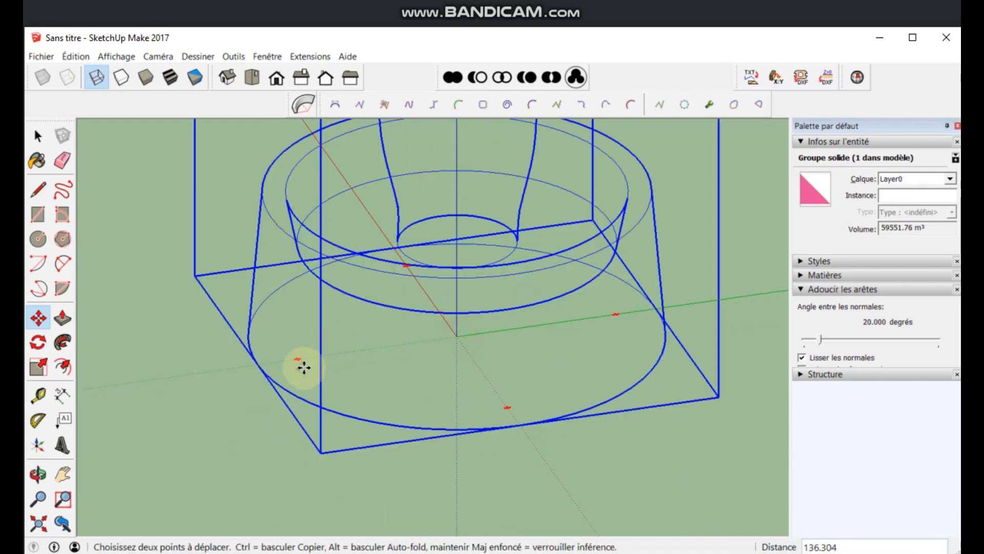
Return the display to shaded faces and check the candle's placement at the origin from several sides.
scroll(306, 365, "down", 3)
left_click(146, 77)
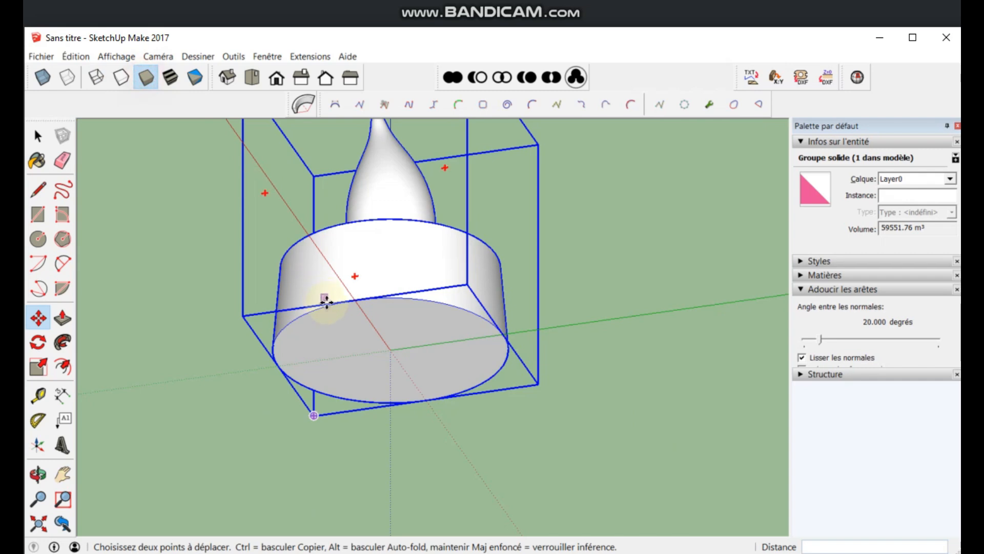
scroll(440, 202, "down", 3)
mouse_move(440, 202)
middle_mouse_down()
mouse_move(275, 412)
mouse_move(257, 474)
middle_mouse_up()
middle_click_drag(231, 362, 346, 345)
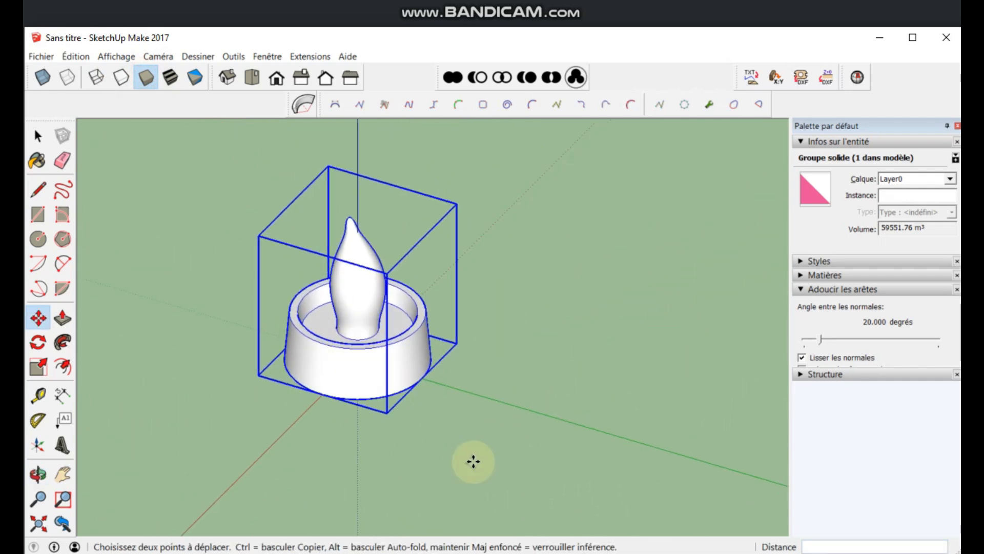
scroll(348, 300, "up", 2)
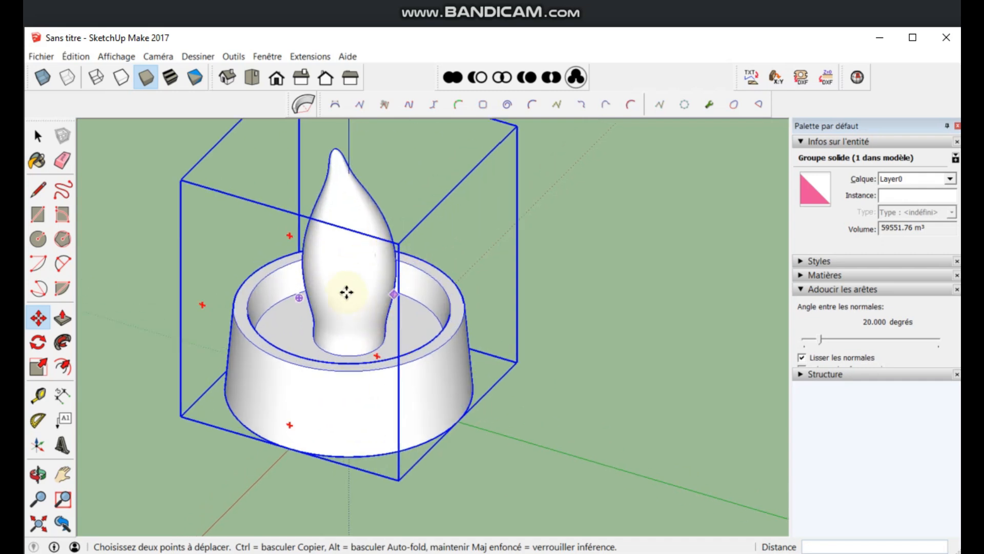
scroll(472, 374, "down", 2)
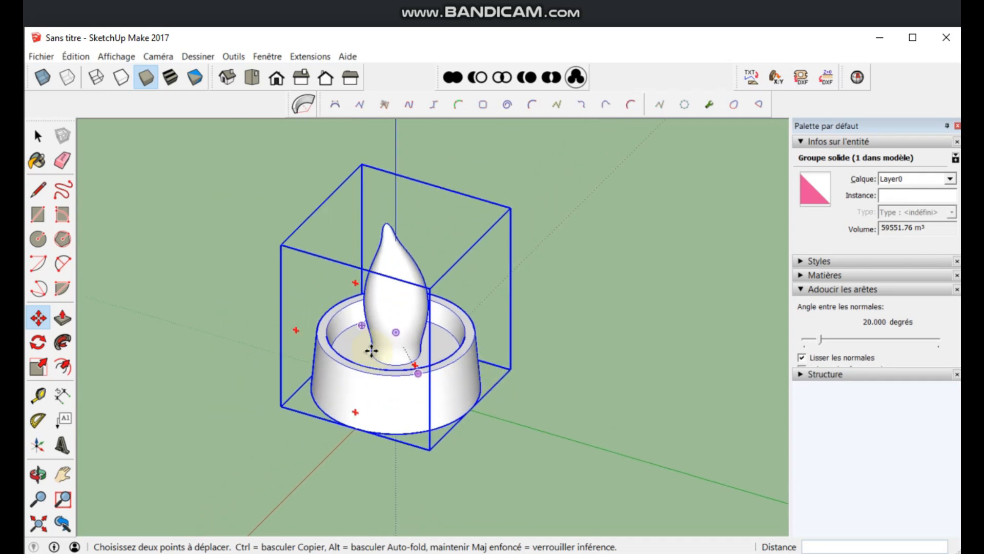
middle_click_drag(316, 419, 389, 380)
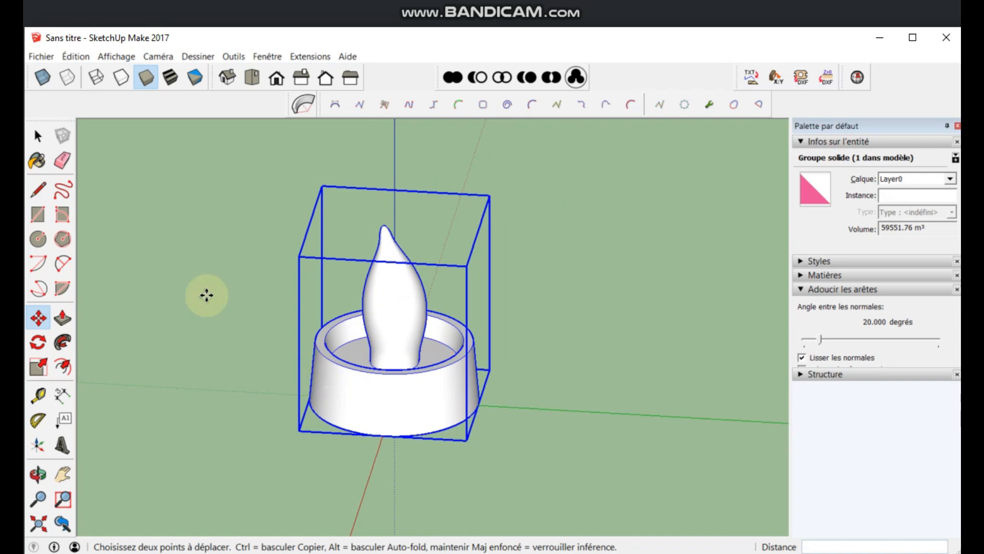
Measure the width of the bulb on the scaled-down candle and view the model from the side.
left_click(39, 395)
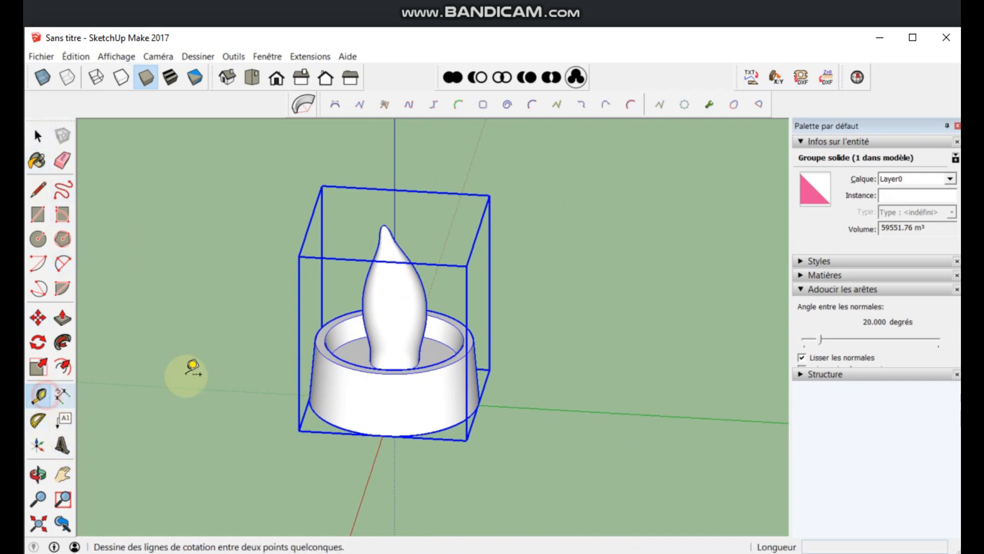
left_click(427, 308)
middle_click_drag(345, 292, 532, 514)
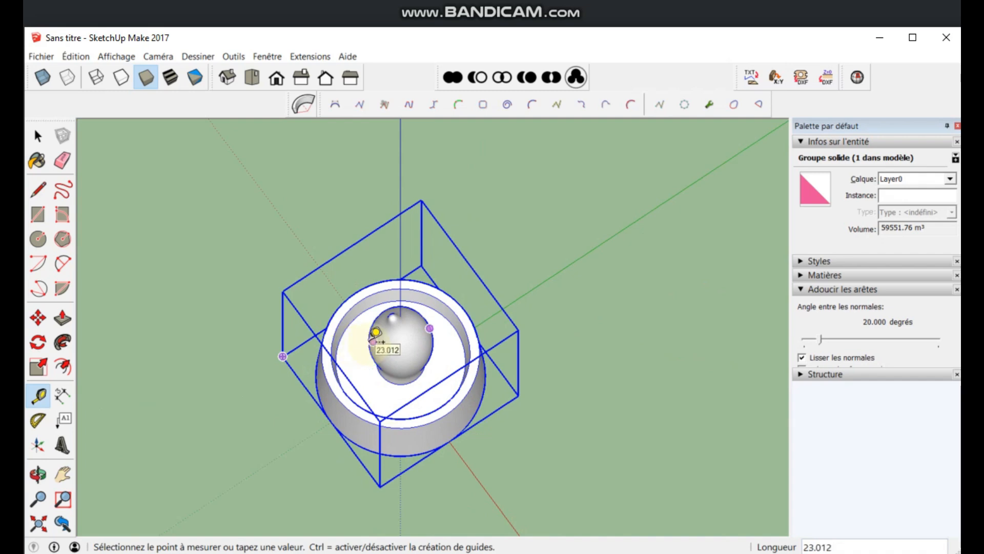
key("space")
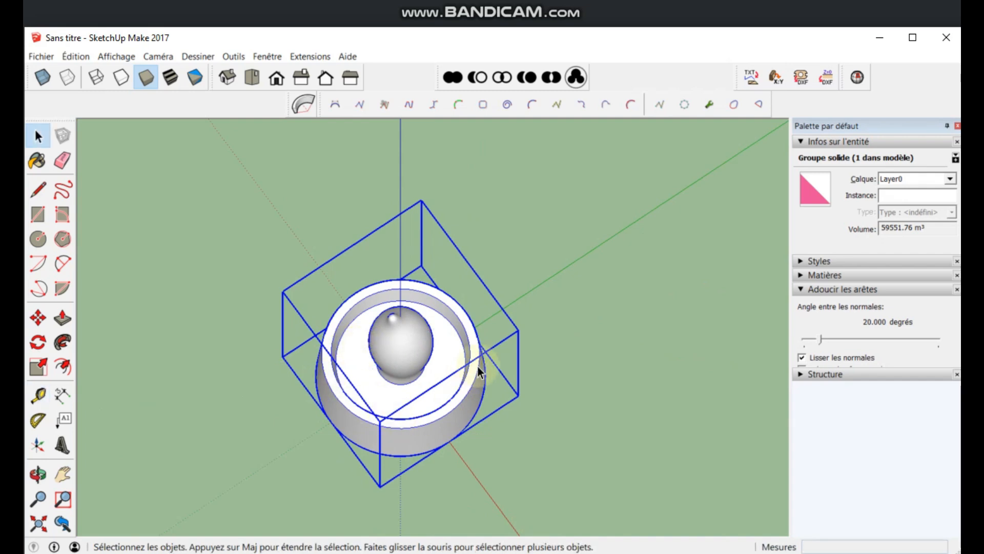
middle_click_drag(293, 320, 176, 261)
middle_click_drag(271, 369, 202, 262)
scroll(213, 332, "down", 2)
scroll(411, 392, "up", 2)
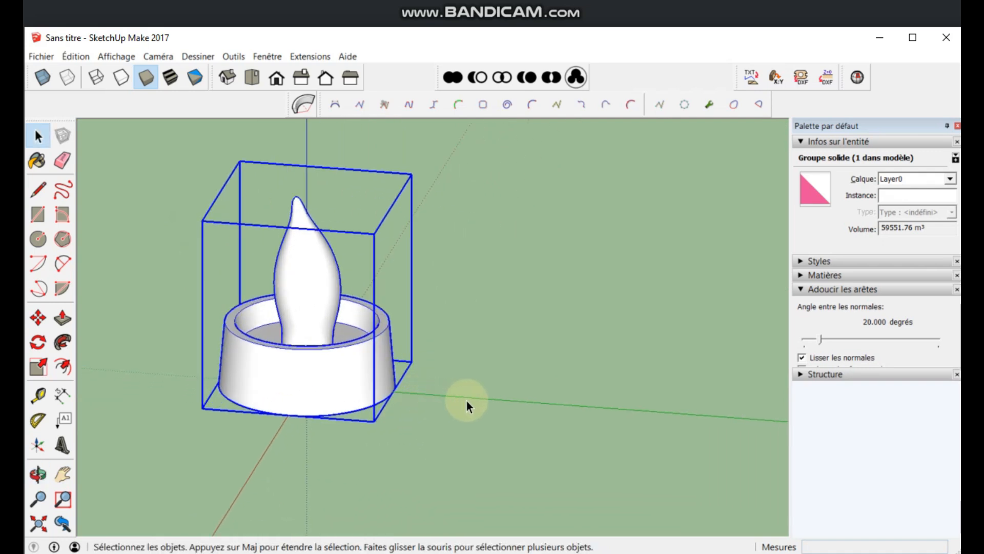
left_click(38, 239)
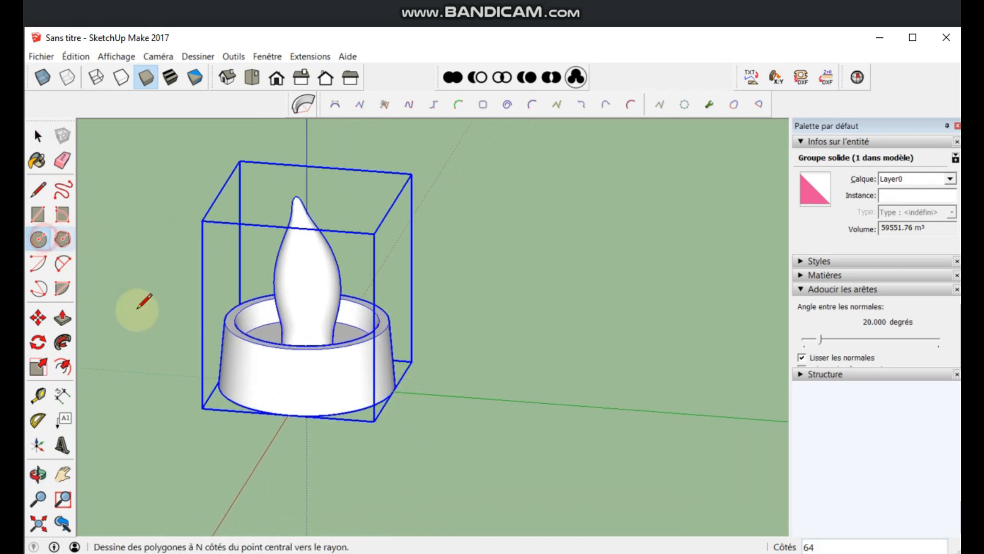
middle_click_drag(523, 389, 529, 428)
left_click(582, 351)
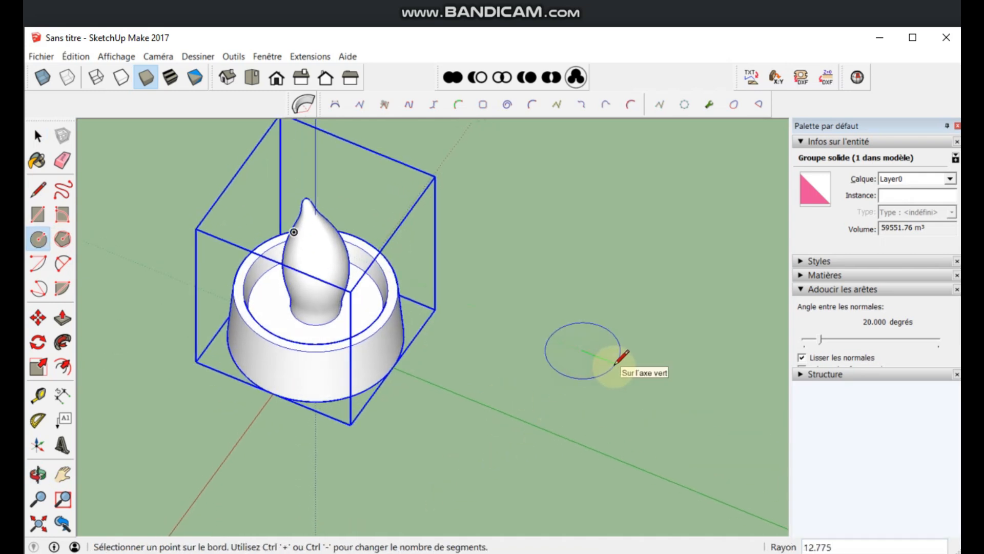
key("space")
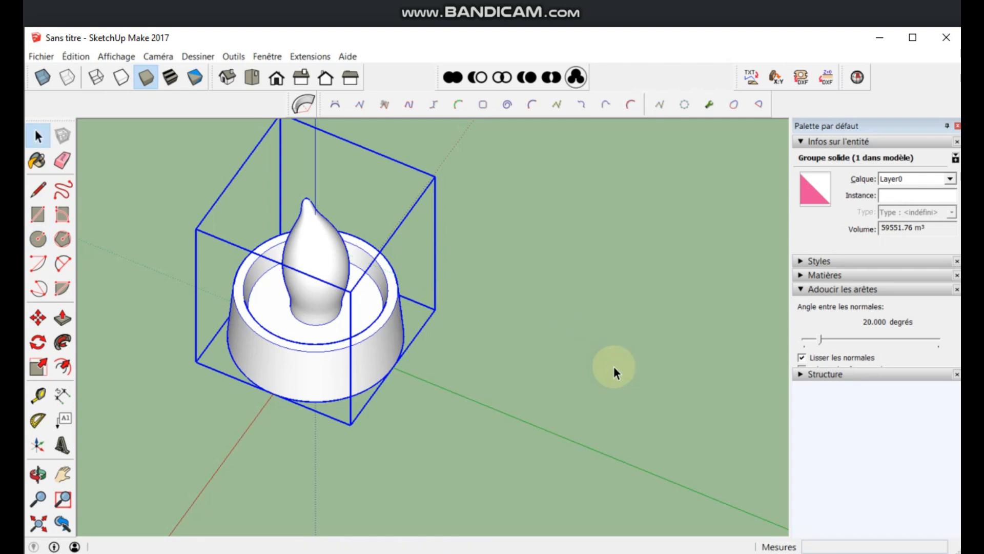
Draw a 48-segment circle with a radius of 8 on the ground beside the candle.
left_click(43, 239)
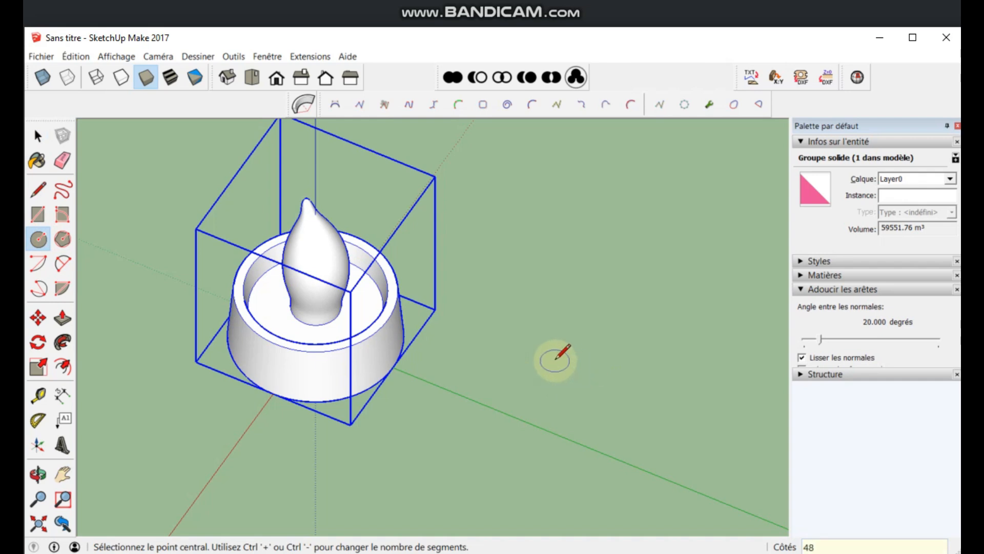
left_click(551, 337)
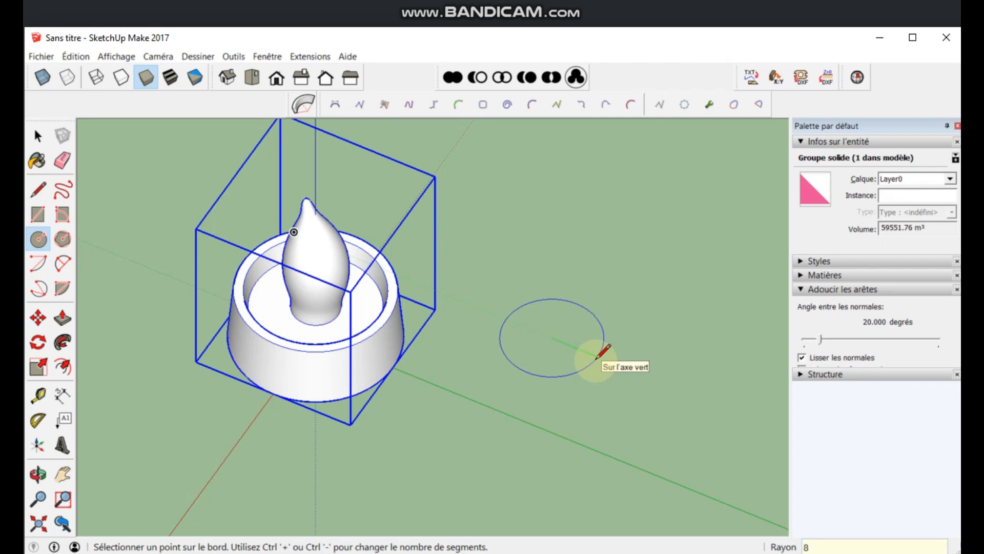
key("Return")
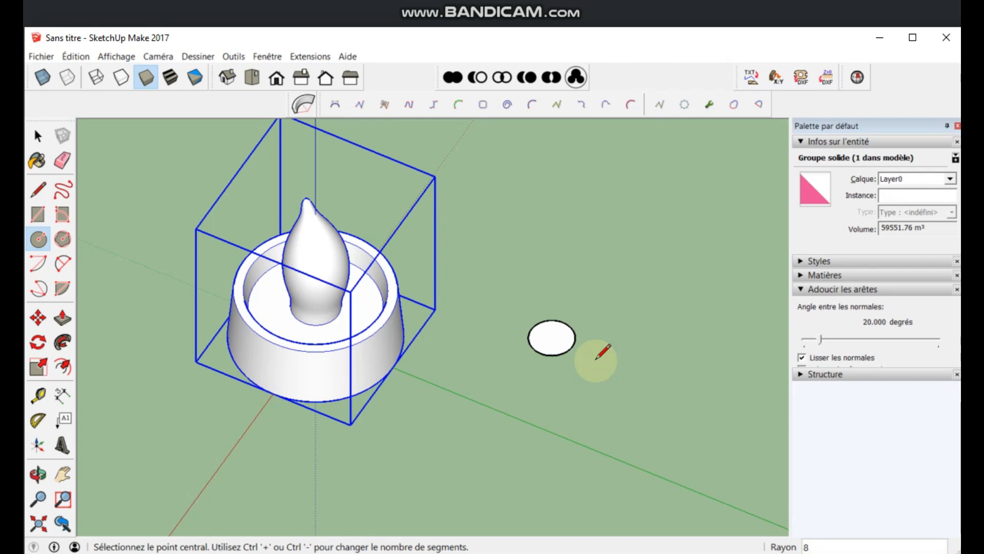
key("space")
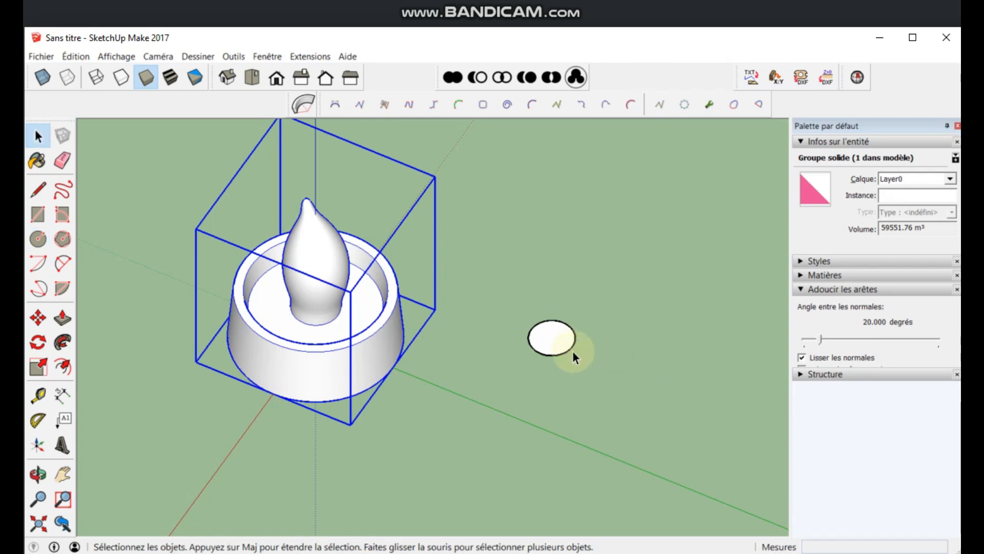
Set the radius of the small ground circle to 9.
left_click(570, 348)
left_click(817, 245)
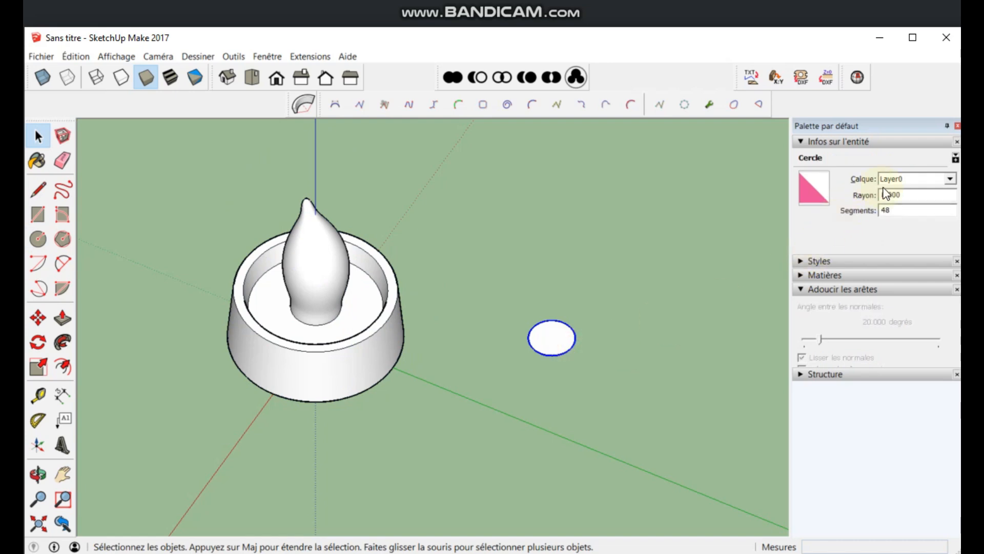
left_click(902, 194)
type("9")
key("Return")
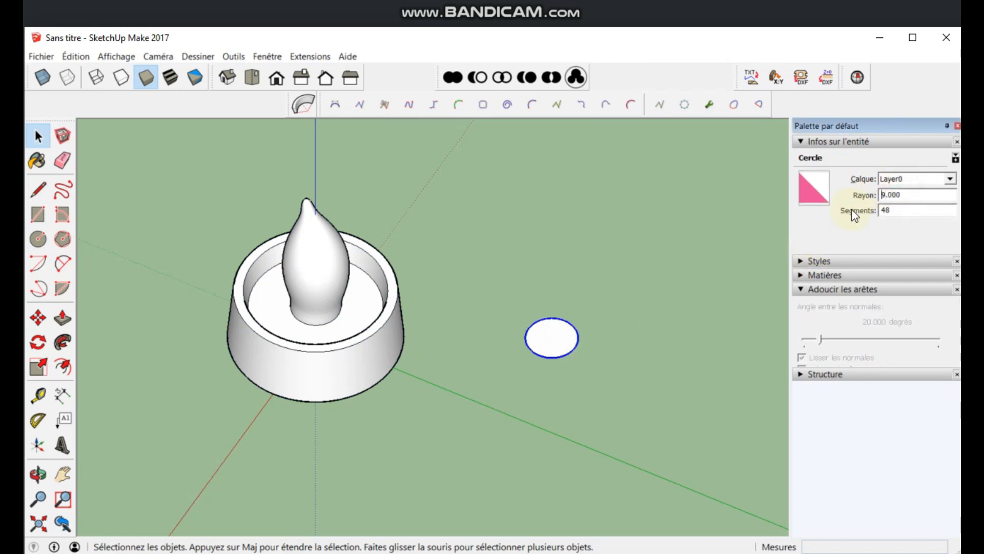
Draw a larger vertical circle with a radius of about 15, perpendicular to the green axis and centred on the small disc.
scroll(562, 333, "up", 5)
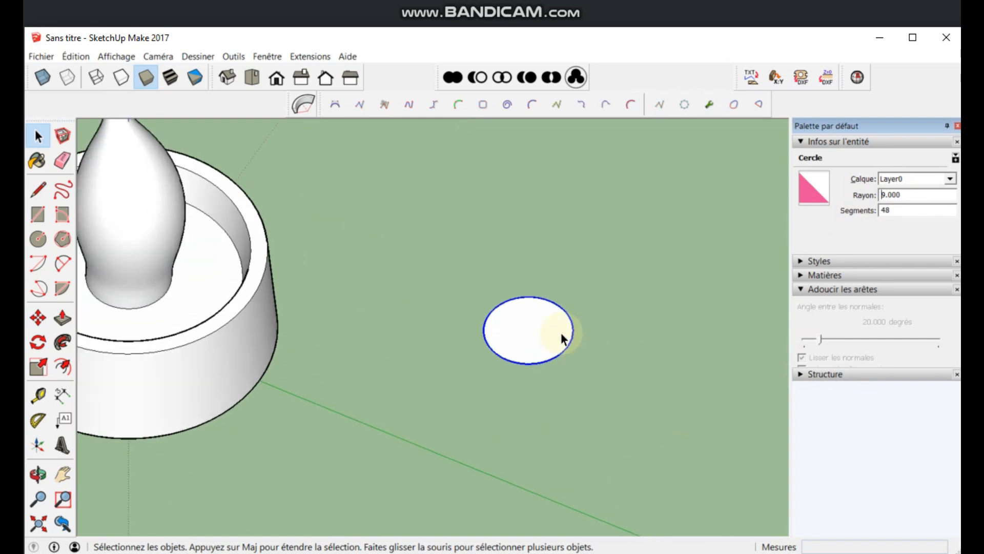
left_click(571, 431)
key("o")
left_click_drag(631, 411, 401, 442)
key("space")
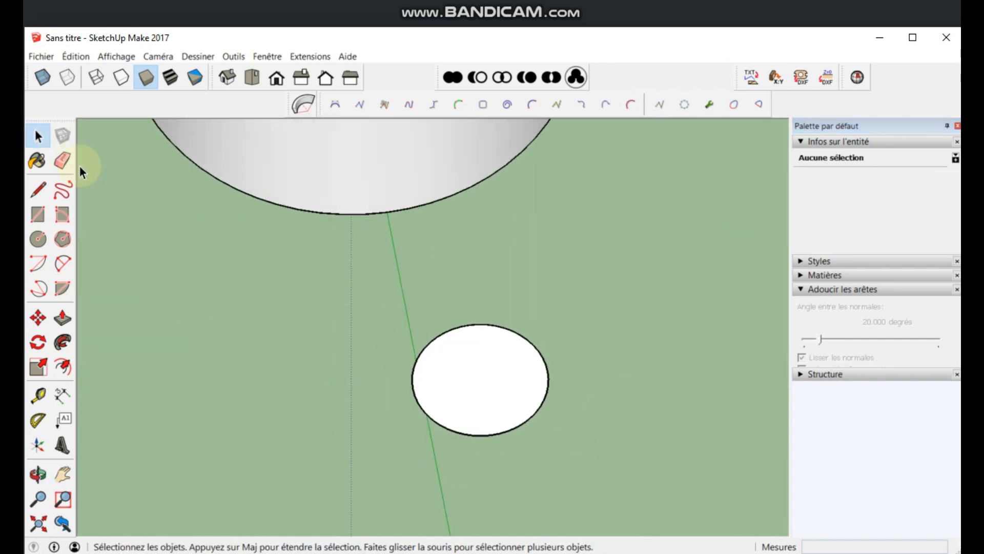
left_click(41, 239)
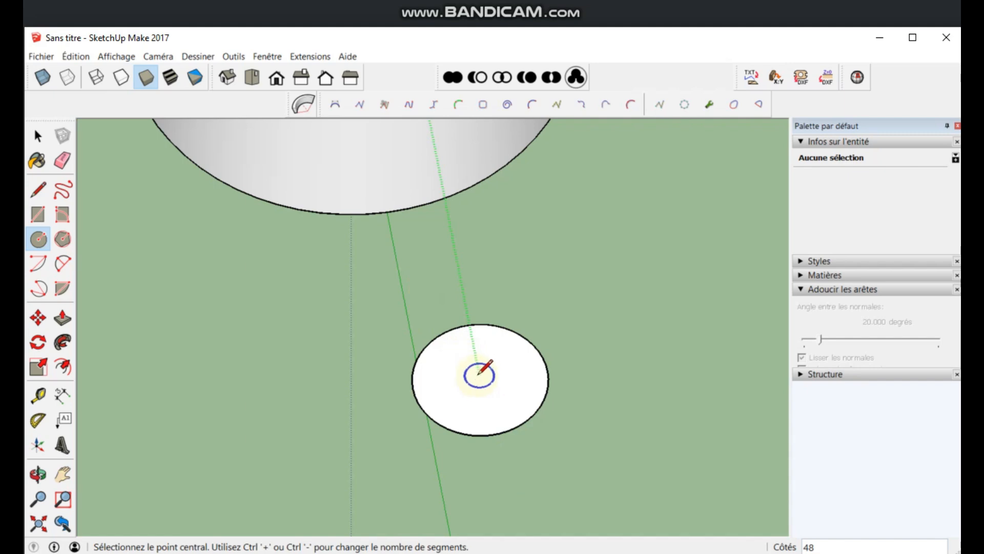
middle_click_drag(480, 377, 312, 347)
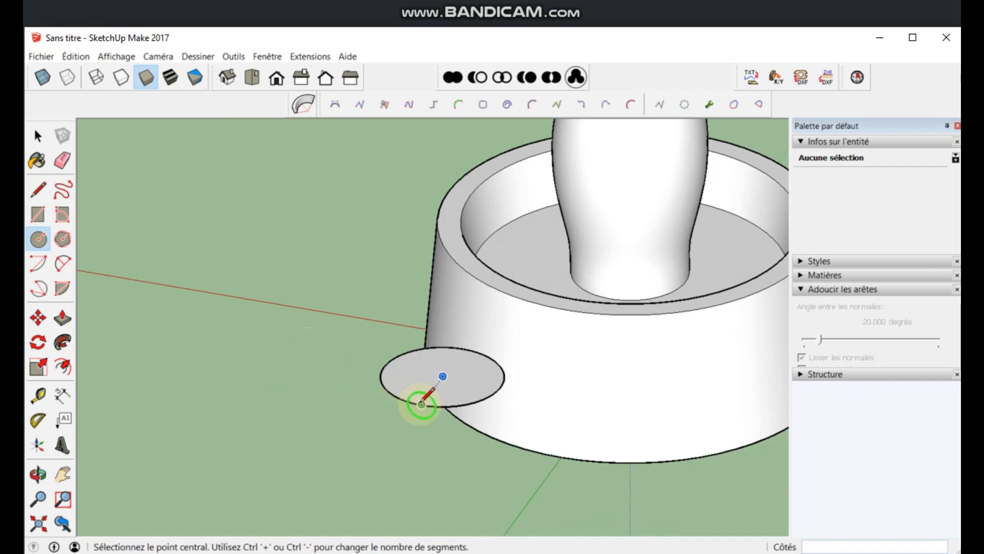
left_click(442, 368)
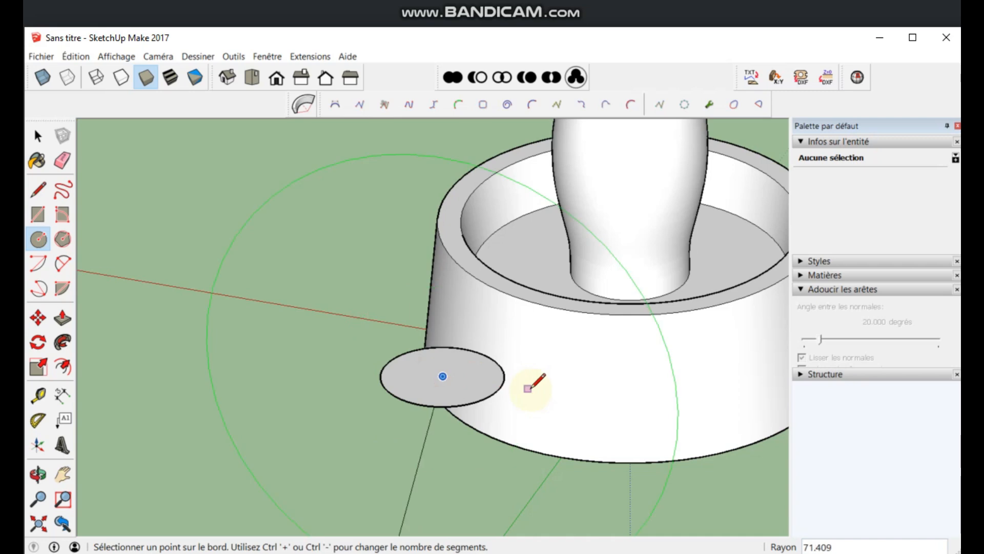
left_click(538, 391)
key("space")
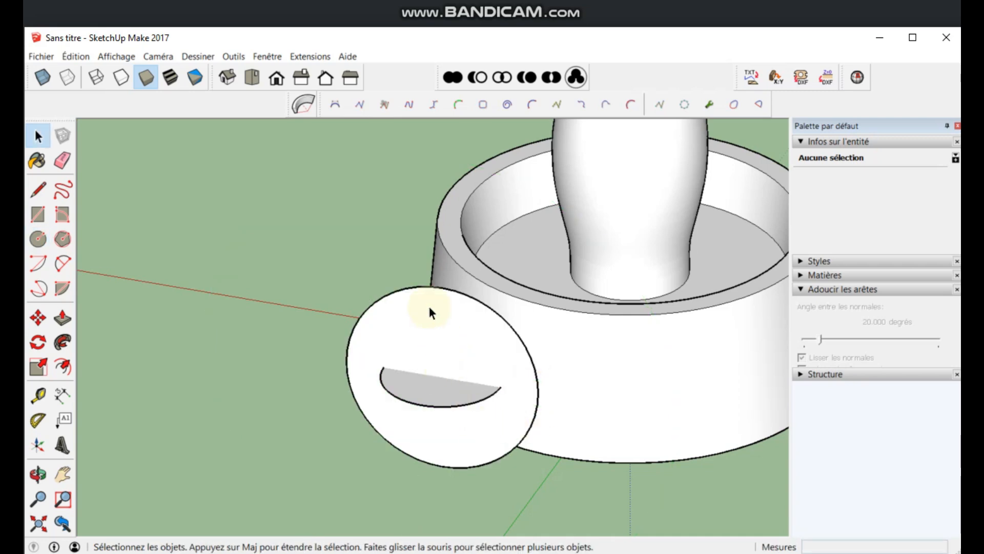
Delete the face of the vertical circle, keeping its edge as a path.
right_click(429, 331)
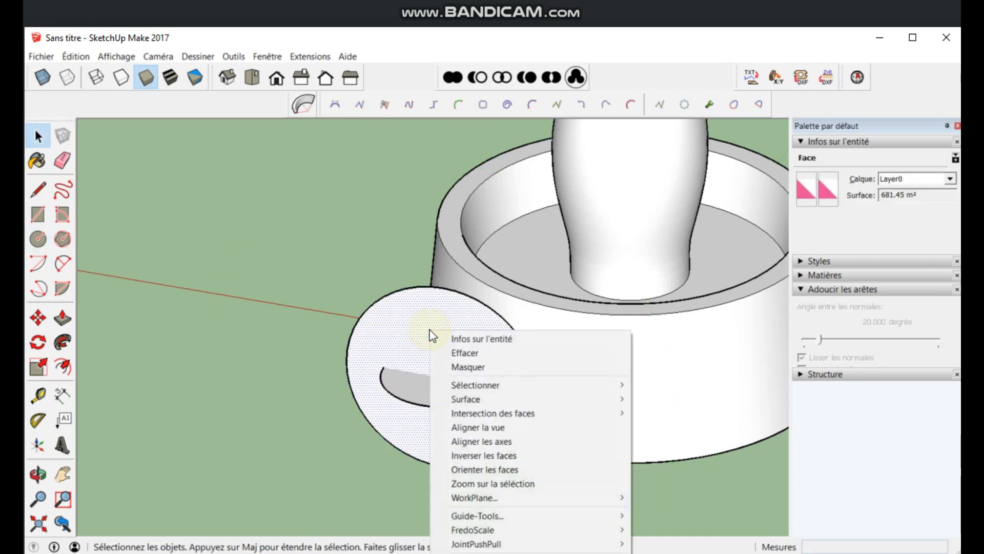
left_click(379, 323)
key("Delete")
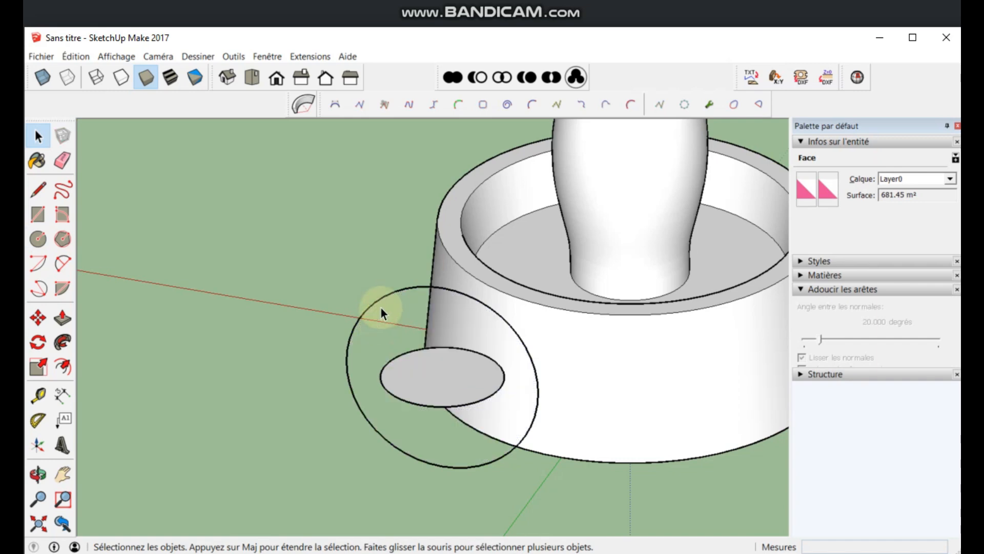
Sweep the small disc around the vertical circle with Follow Me to form a sphere, and delete the path circle.
left_click(381, 305)
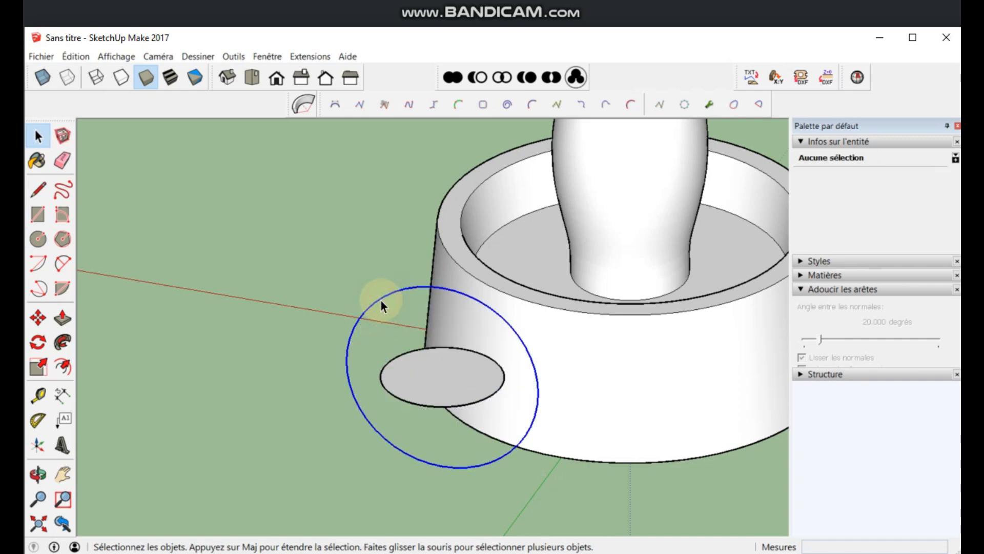
left_click(66, 339)
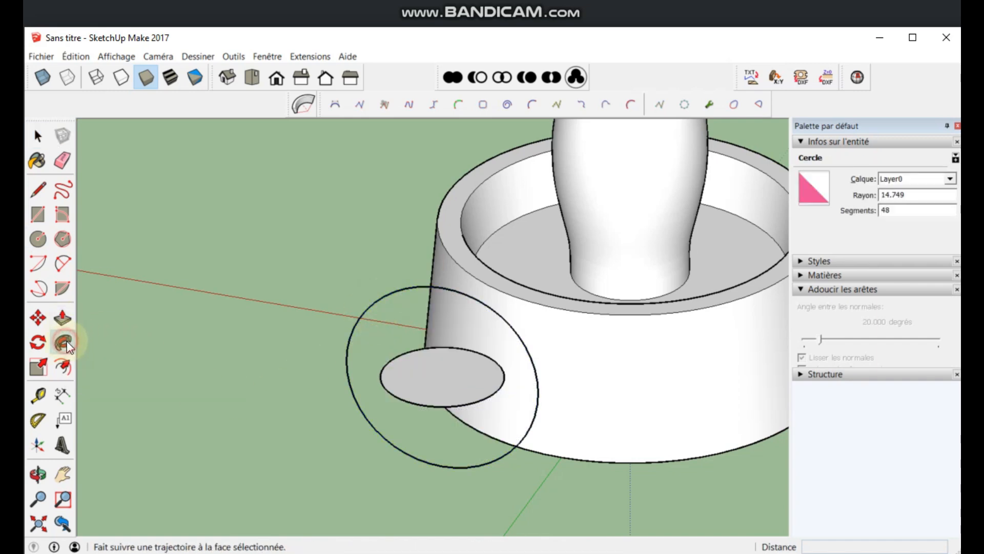
left_click(439, 379)
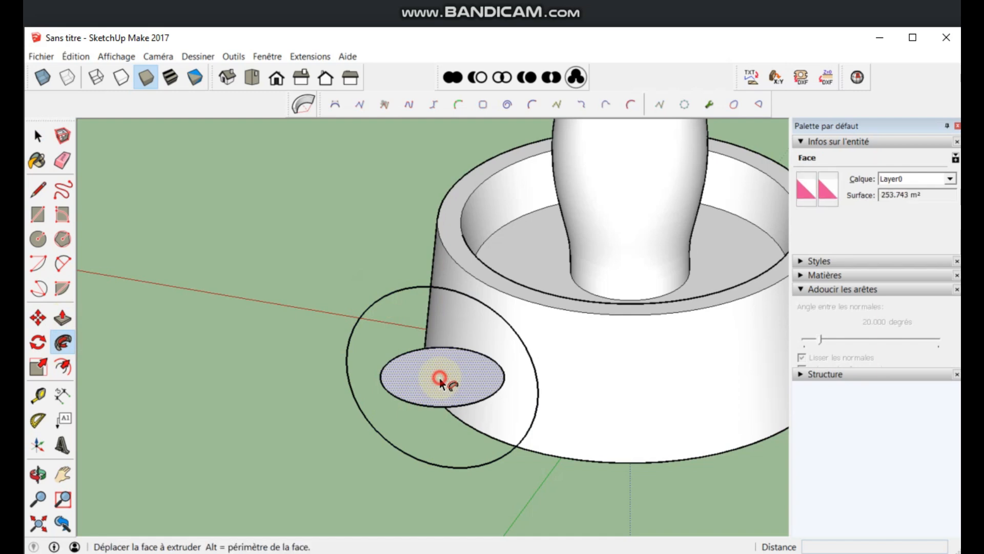
key("space")
left_click(384, 303)
key("Delete")
middle_click_drag(241, 297, 322, 341)
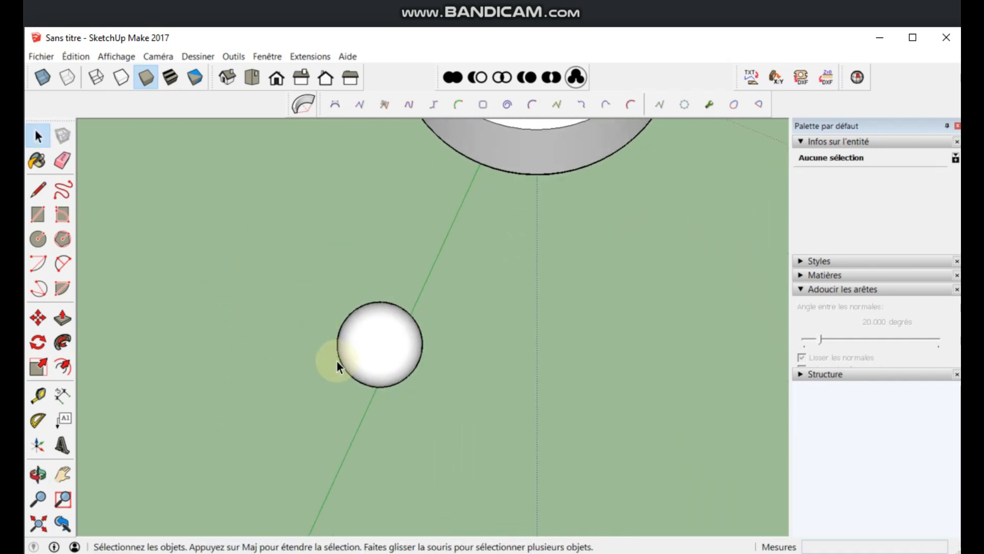
Turn on the display of hidden geometry and bring the segmented sphere closer into view.
left_click(72, 56)
mouse_move(116, 56)
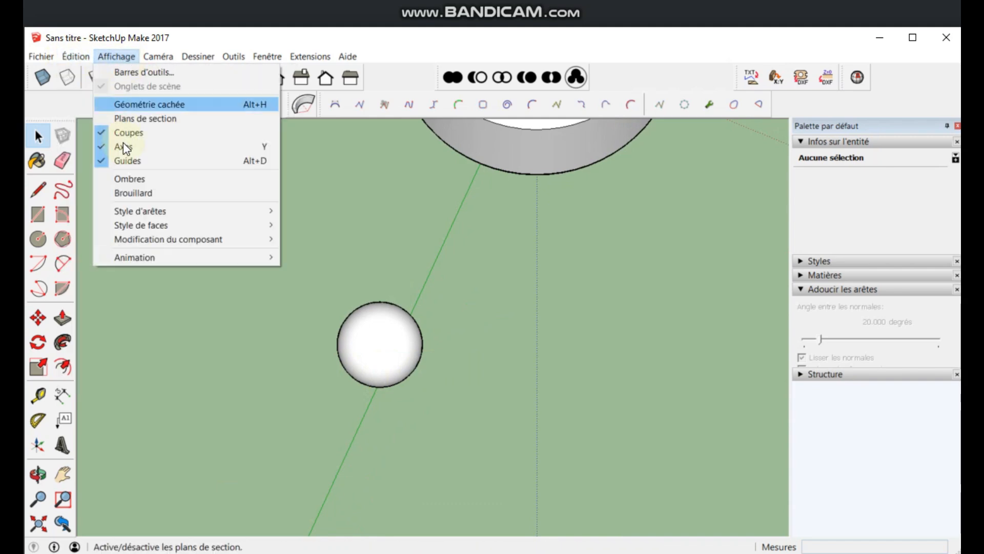
left_click(137, 104)
middle_click_drag(269, 330, 299, 380)
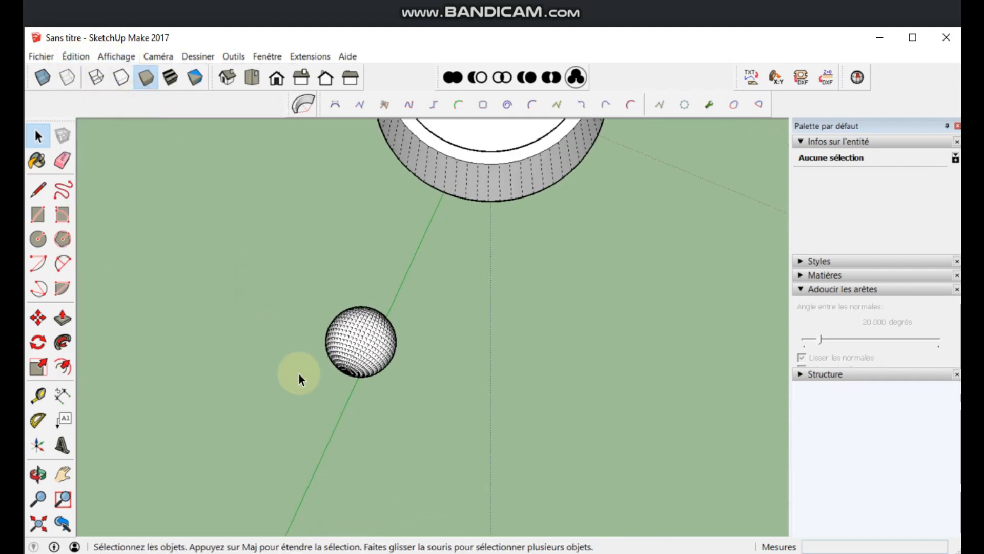
scroll(302, 374, "up", 2)
Select the whole sphere and place a copy of it about 29 away along the red axis.
left_click_drag(481, 410, 478, 407)
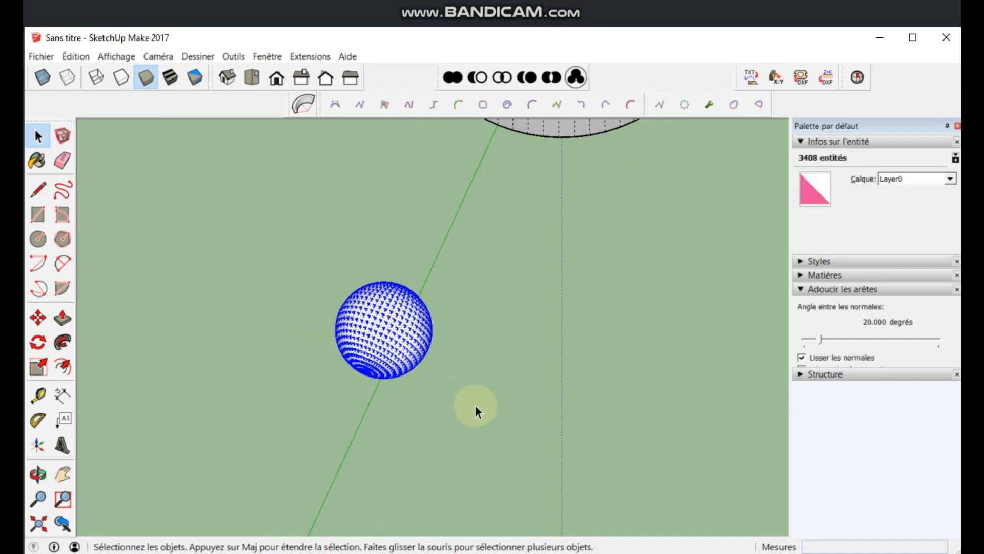
key("m")
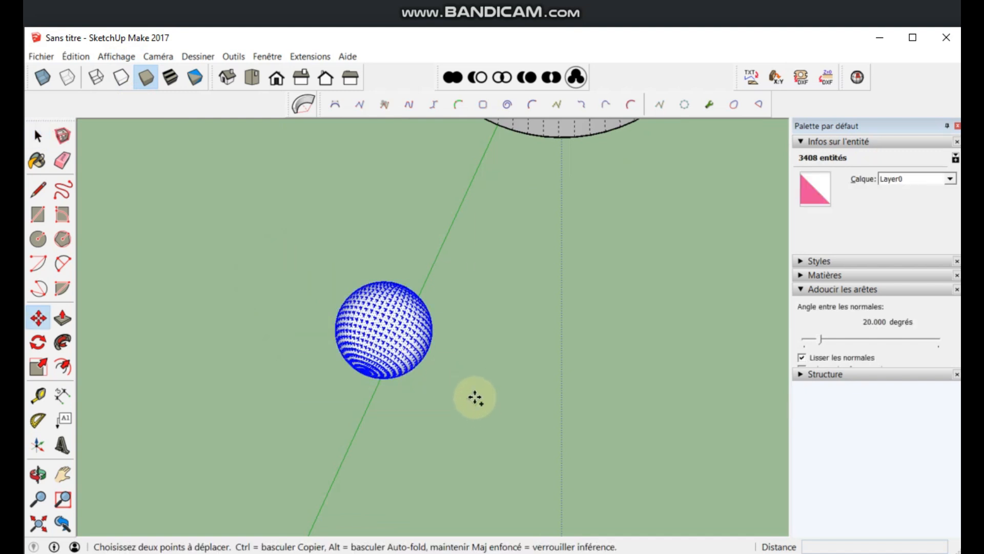
left_click(380, 318)
key("ctrl")
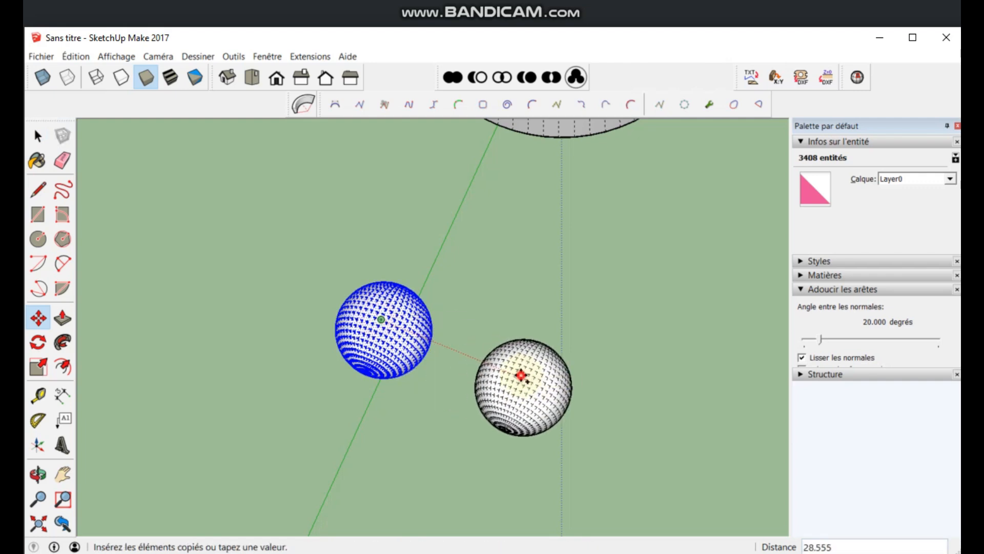
left_click(521, 375)
Delete one half of the copied sphere up to its middle edge line, leaving a hemisphere.
middle_click_drag(530, 317, 329, 389)
scroll(421, 460, "up", 2)
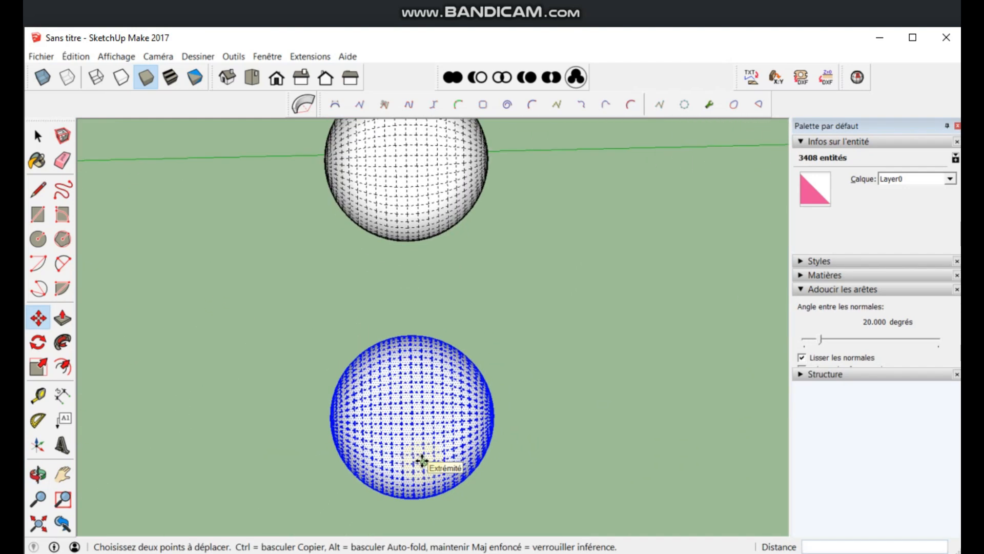
scroll(421, 460, "up", 2)
key("space")
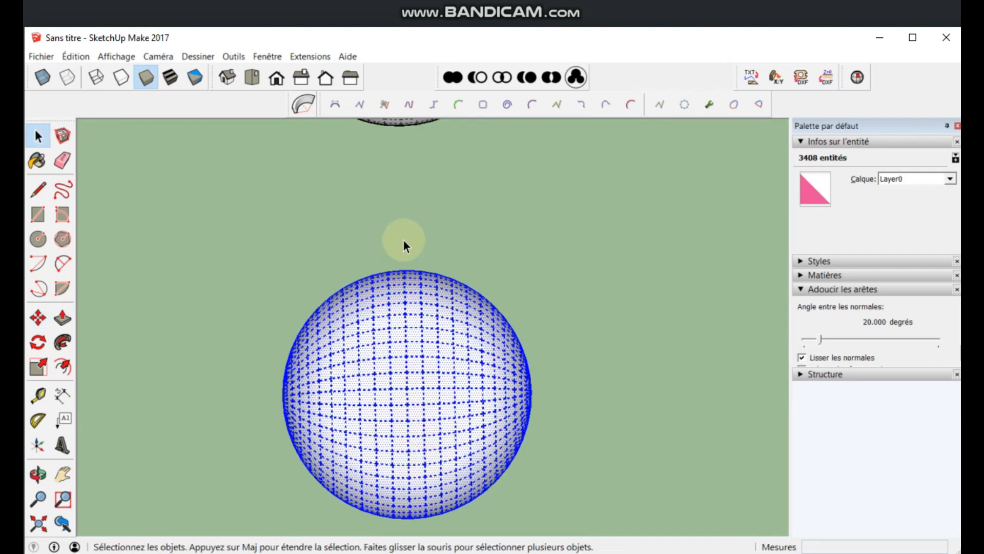
left_click_drag(397, 237, 315, 372)
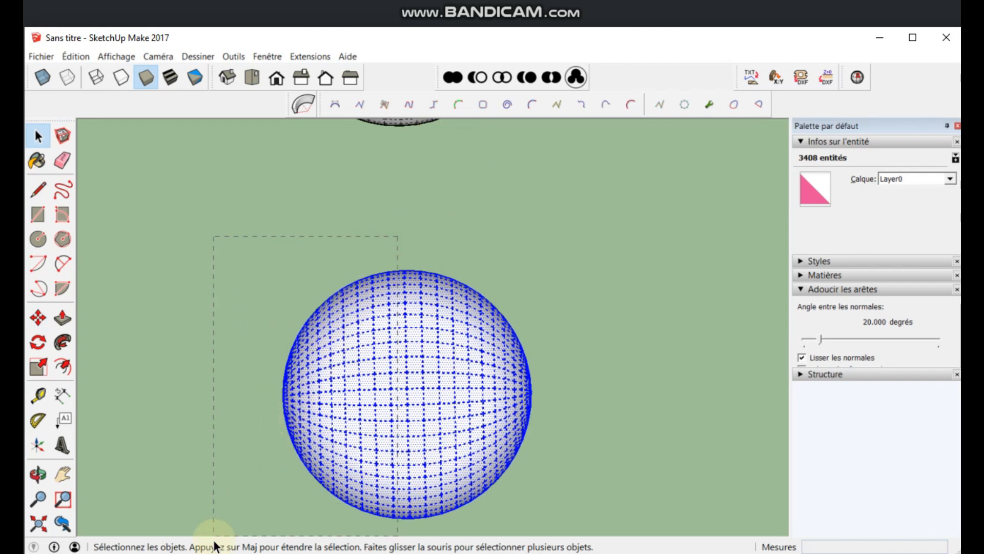
left_click_drag(215, 545, 222, 523)
key("Delete")
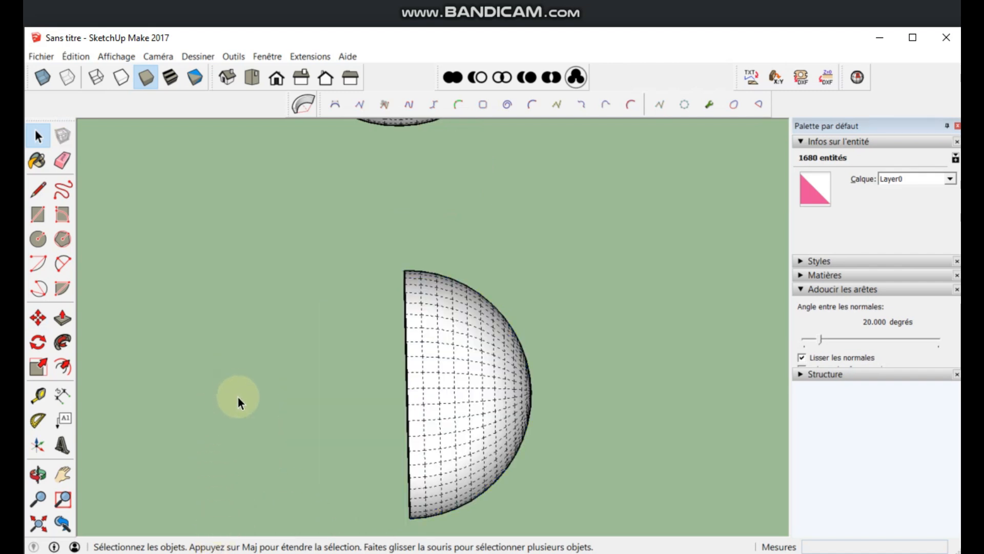
Close the open side of the hemisphere with a flat face by tracing one segment of its rim with the Line tool.
key("o")
left_click_drag(277, 415, 442, 312)
key("space")
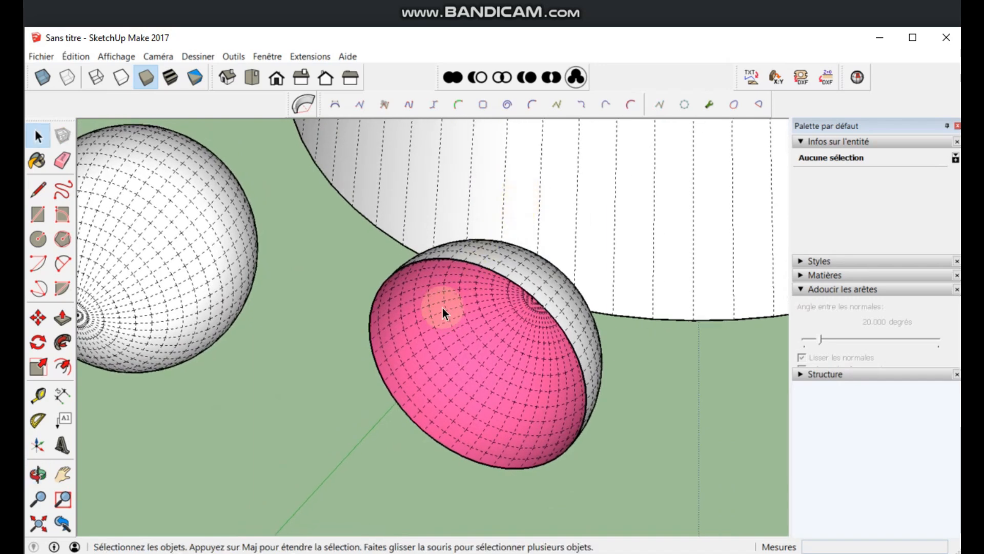
scroll(451, 266, "up", 3)
scroll(464, 270, "down", 2)
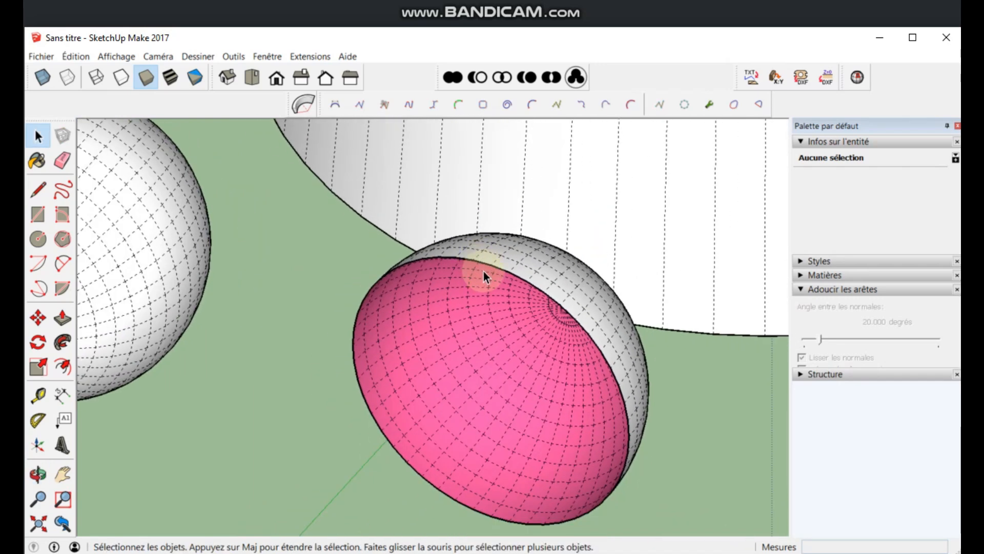
key("l")
left_click(474, 259)
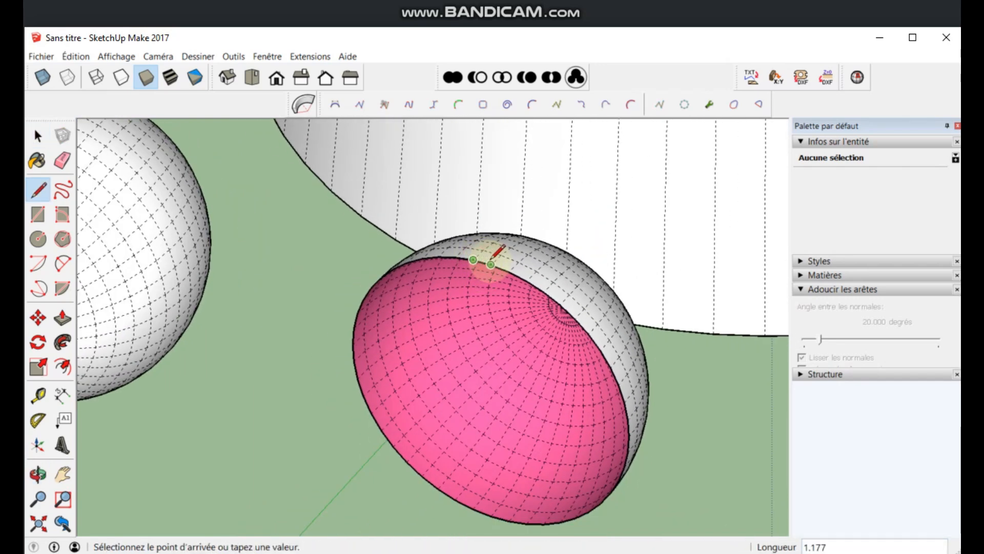
left_click(493, 263)
scroll(484, 332, "down", 3)
key("space")
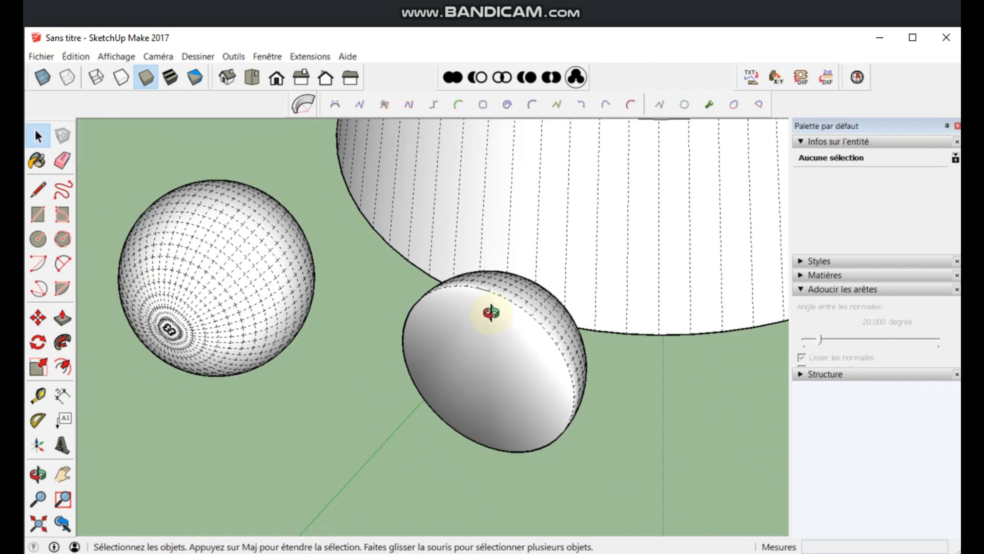
scroll(350, 331, "down", 2)
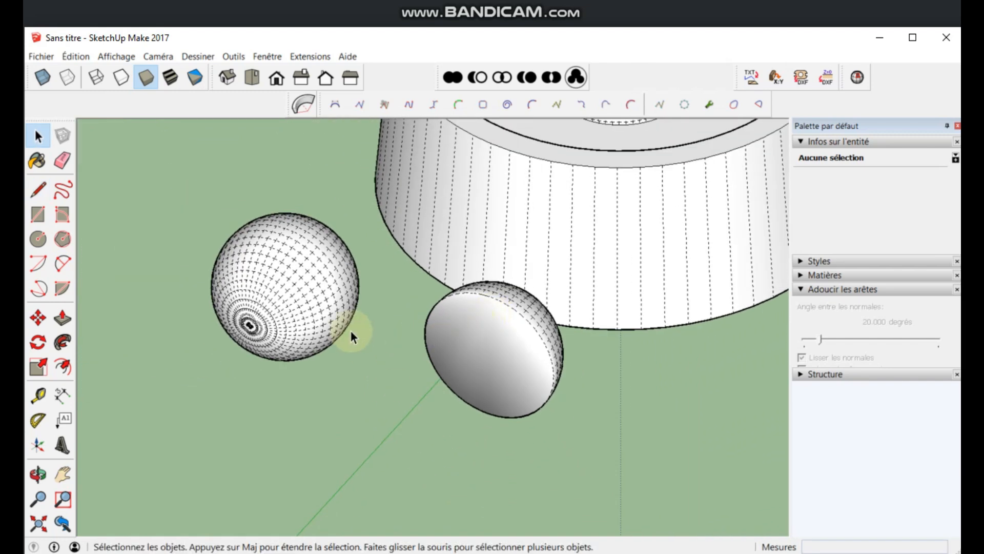
left_click(117, 56)
left_click(386, 353)
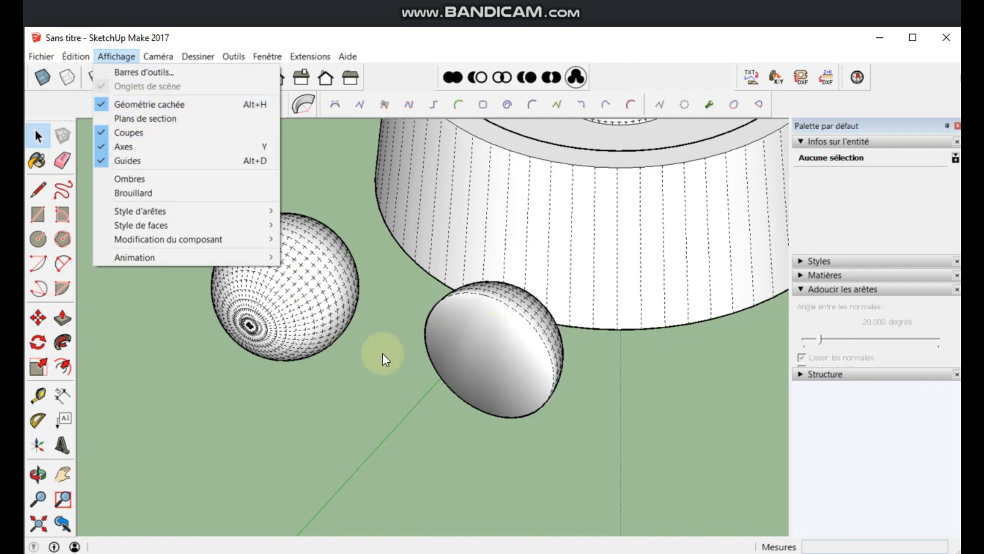
left_click(334, 417)
Extrude the hemisphere's flat face about 58.8 with Push/Pull to form a round-ended cylinder.
scroll(323, 401, "down", 4)
key("p")
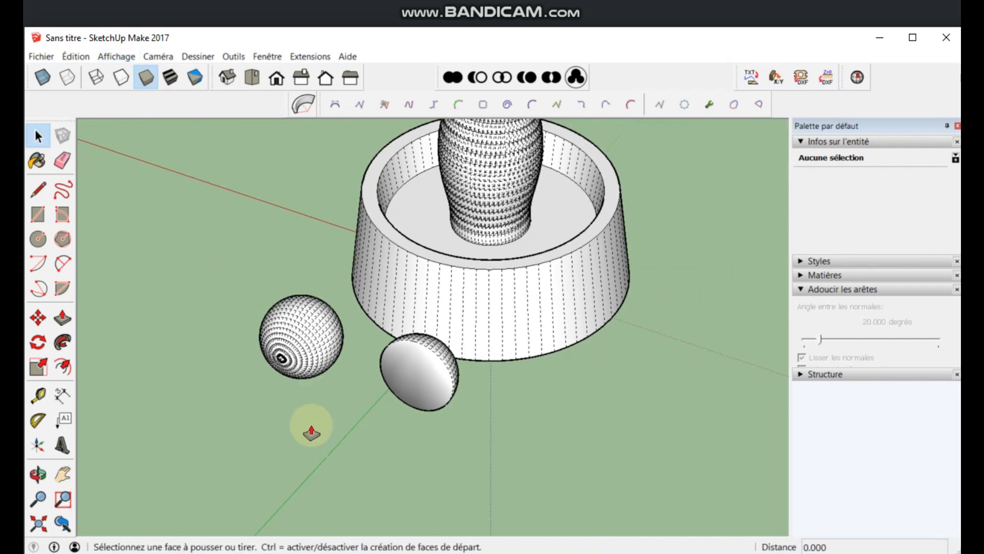
left_click(389, 388)
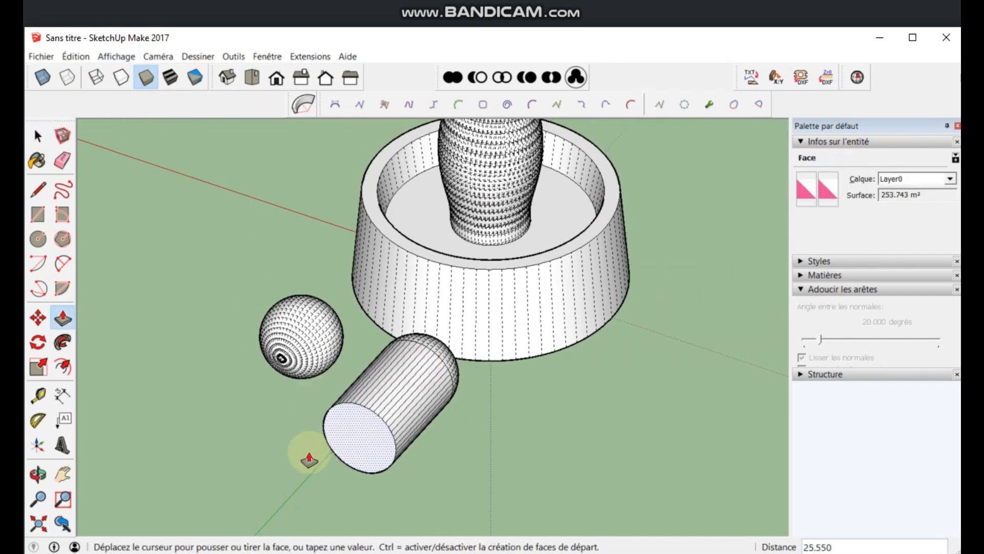
left_click(255, 480)
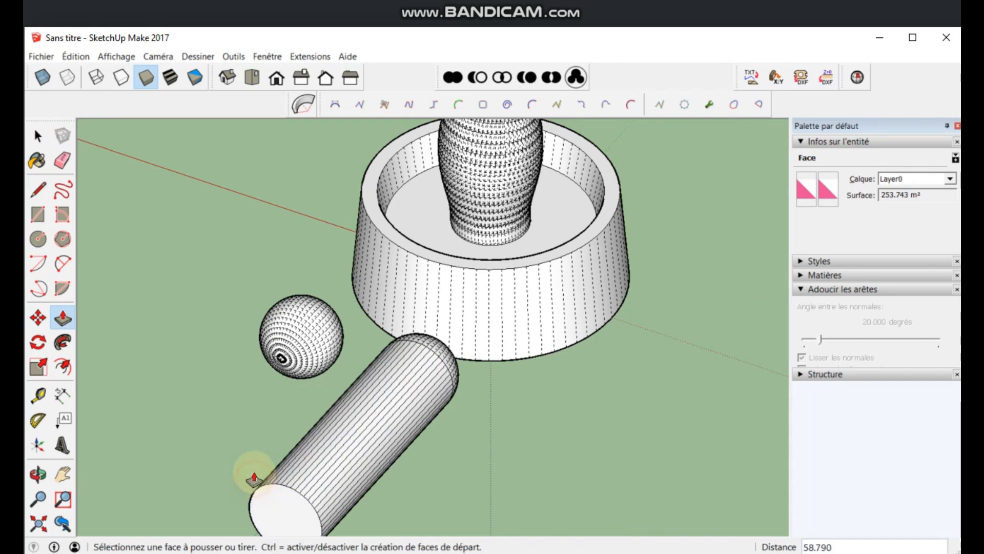
key("space")
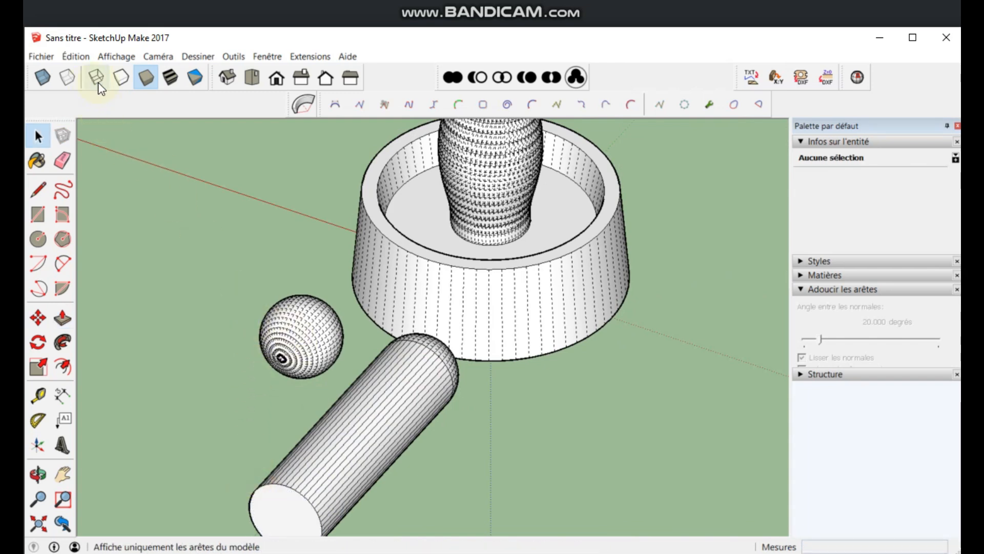
Turn off the display of hidden geometry and delete the original sphere beside the cylinder.
left_click(116, 56)
left_click(125, 106)
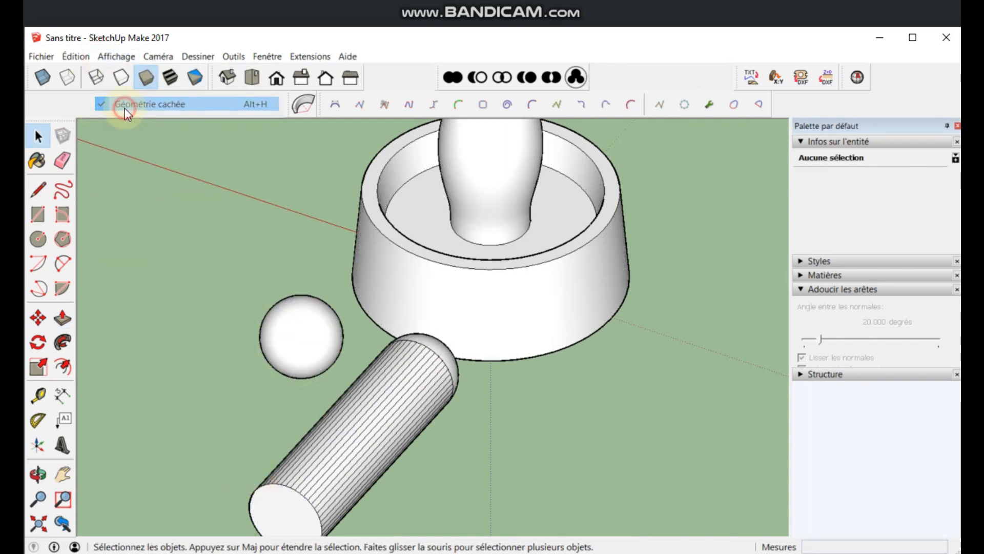
left_click(293, 328)
key("Delete")
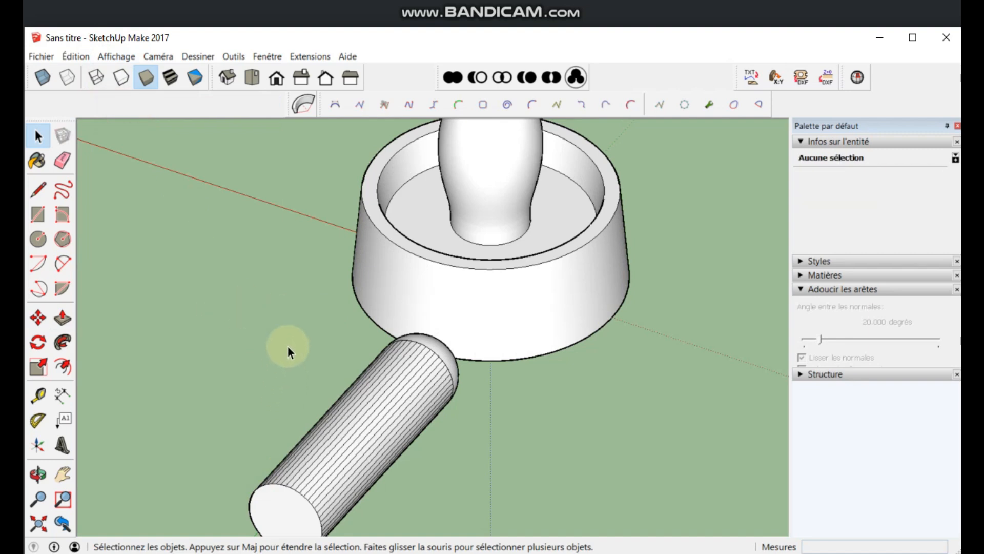
Select all the geometry of the round-ended cylinder and make it a group.
scroll(286, 364, "down", 3)
left_click(330, 383)
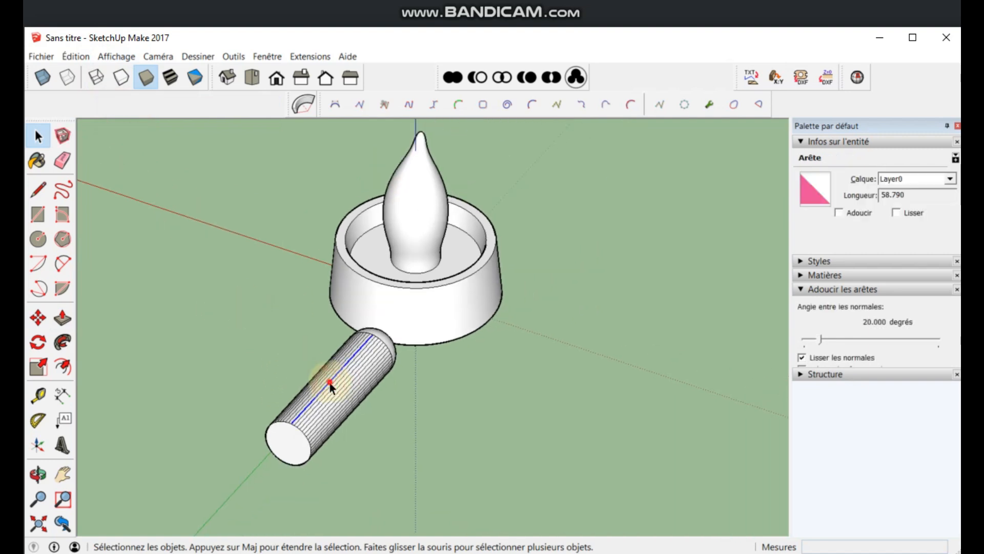
double_click(330, 382)
key("ctrl+g")
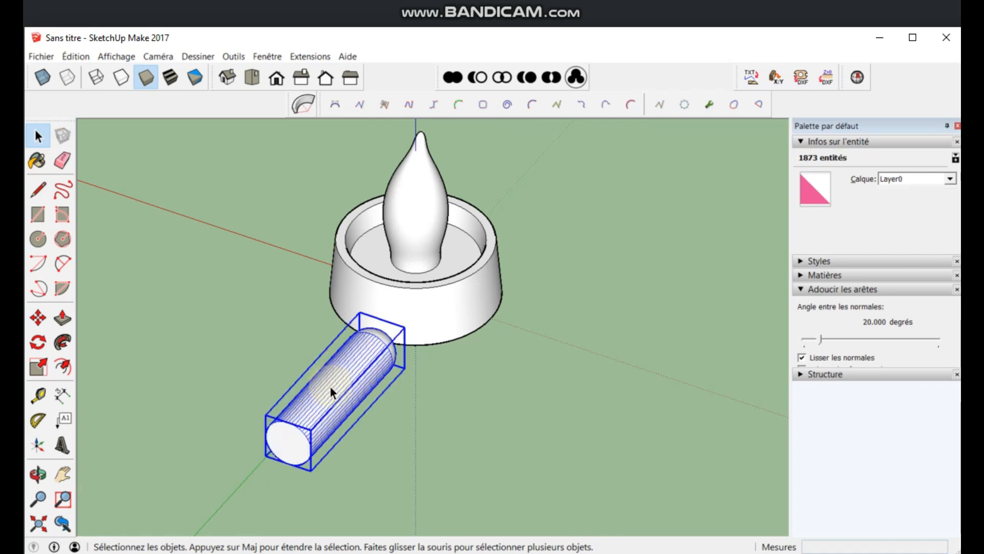
Tilt the cylinder group about 45 degrees around the red axis so its rounded end points down toward the candle.
left_click_drag(173, 303, 173, 303)
middle_click_drag(521, 462, 234, 333)
scroll(238, 326, "up", 3)
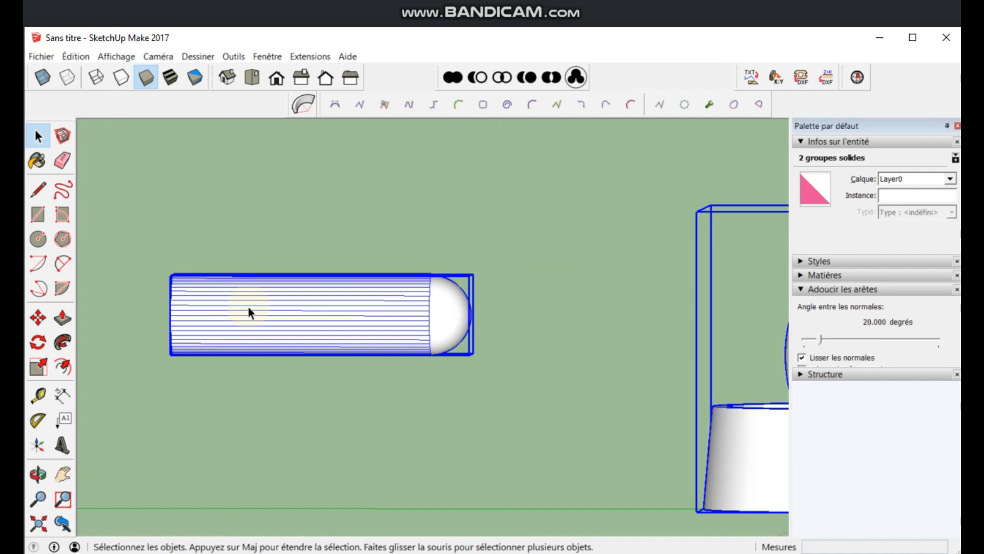
key("m")
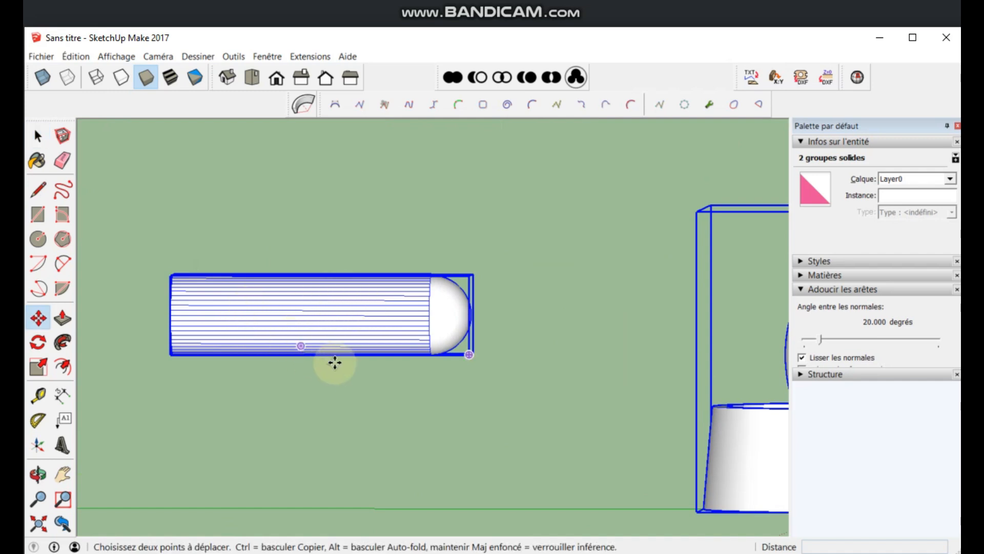
key("space")
left_click(323, 403)
key("m")
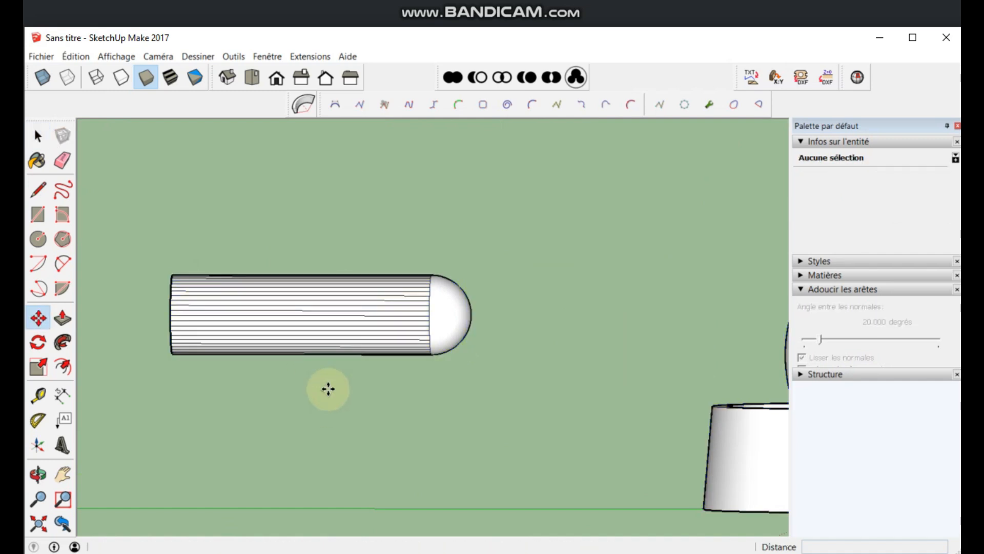
left_click_drag(441, 316, 359, 354)
Rotate the tilted cylinder a further quarter turn around the red axis so its rounded end points down away from the candle.
scroll(372, 330, "down", 3)
middle_click_drag(462, 325, 605, 336)
mouse_move(515, 399)
middle_mouse_down()
mouse_move(496, 401)
mouse_move(468, 269)
mouse_move(319, 259)
mouse_move(511, 395)
middle_mouse_up()
middle_click_drag(325, 399, 321, 248)
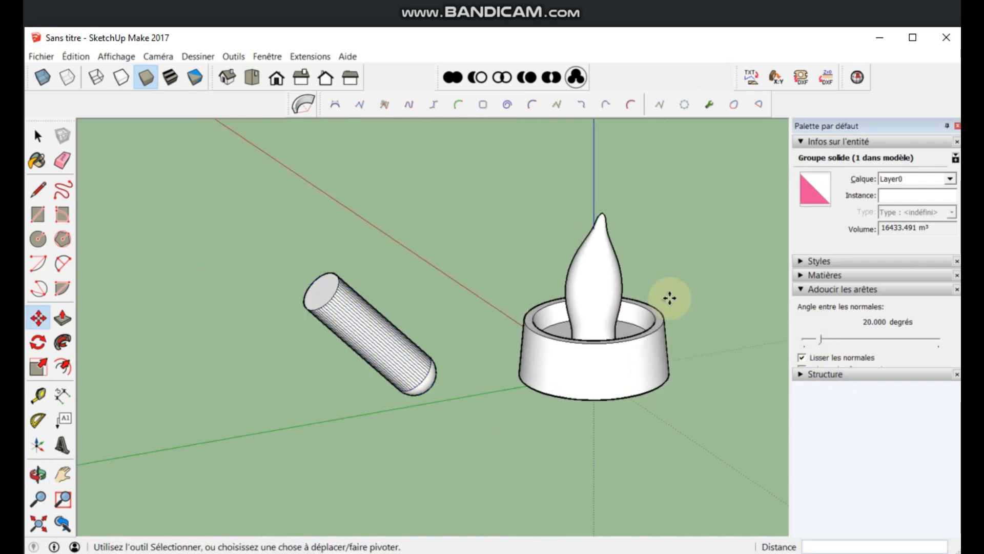
middle_click_drag(445, 425, 250, 445)
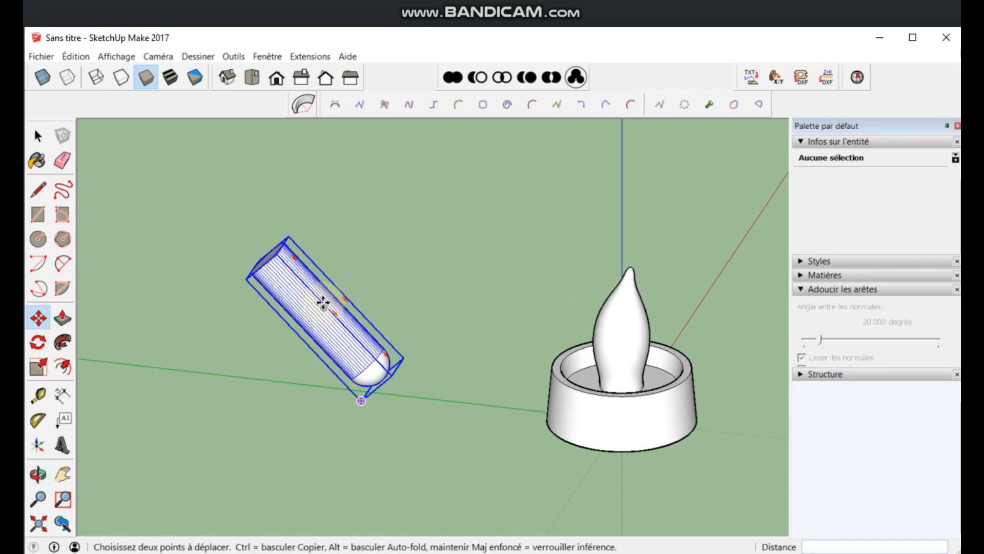
middle_click_drag(358, 398, 261, 402)
middle_click_drag(584, 290, 215, 205)
left_click(597, 277)
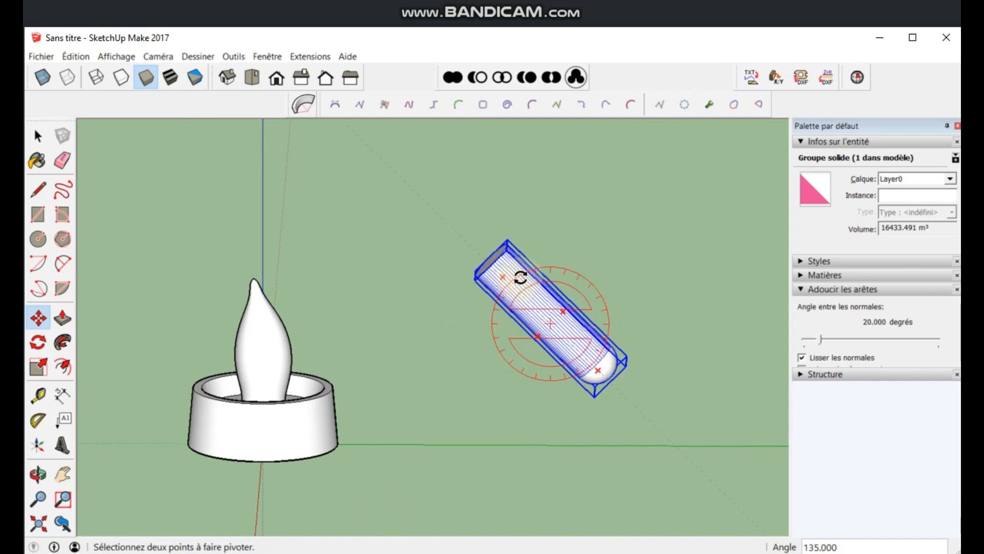
left_click(512, 282)
Move the tilted cylinder by its rim endpoint onto the flame's tip and lower it about 25.8 into the flame.
middle_click_drag(618, 375, 288, 417)
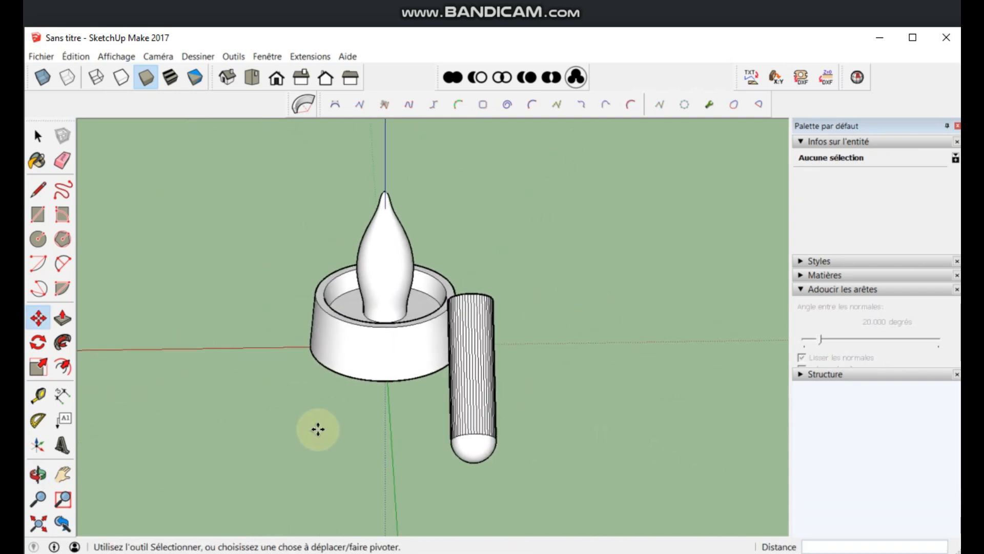
scroll(477, 449, "up", 3)
scroll(478, 449, "up", 1)
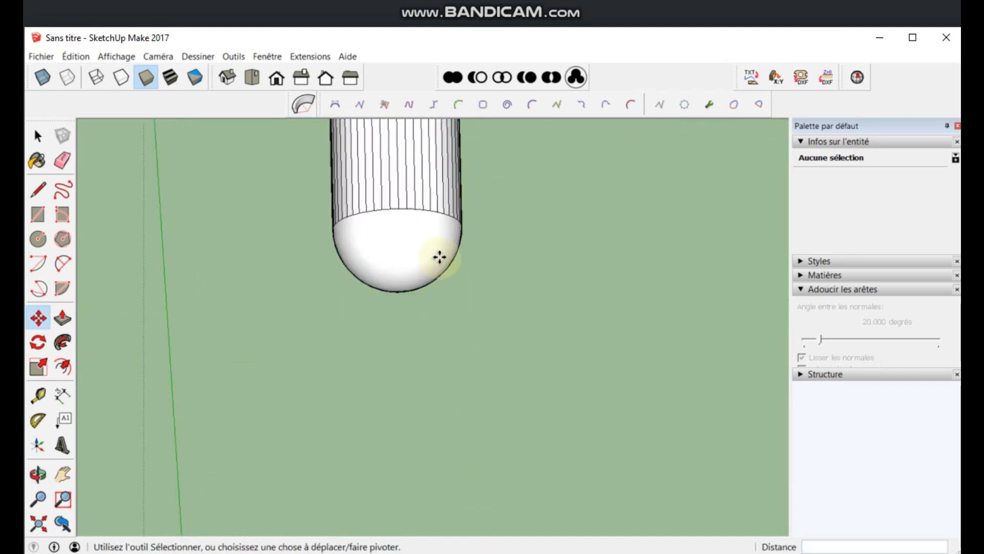
left_click(398, 206)
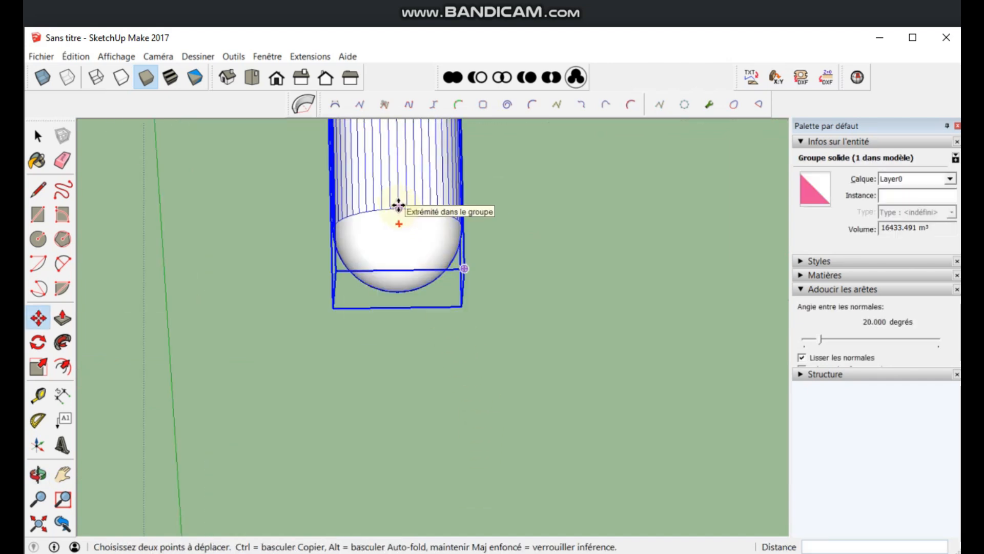
scroll(404, 239, "down", 5)
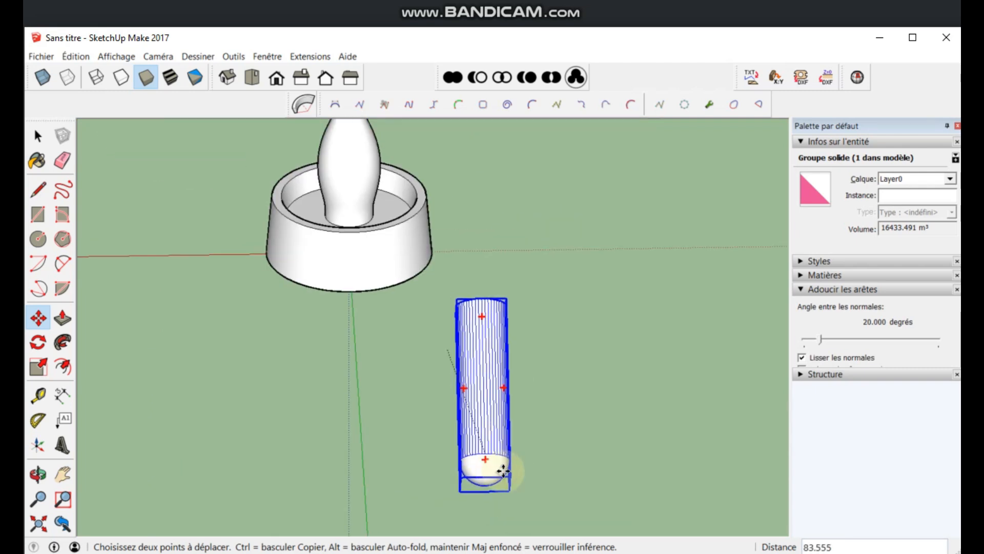
scroll(417, 220, "up", 6)
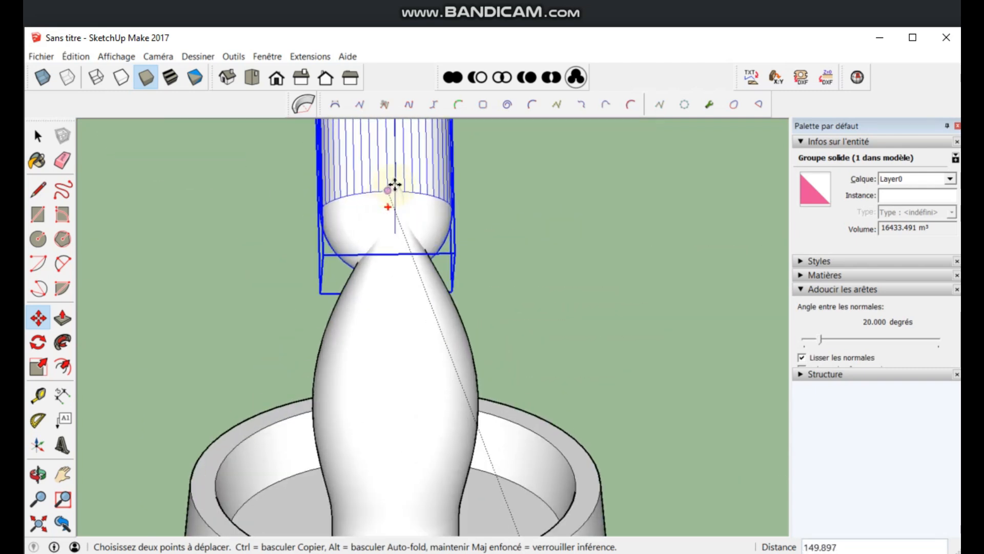
scroll(394, 185, "up", 4)
left_click(426, 247)
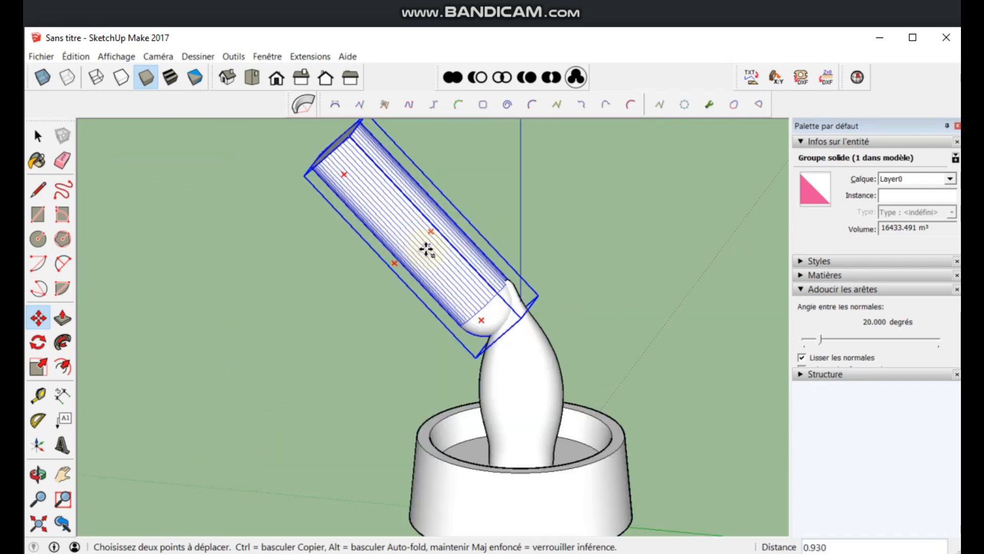
left_click(410, 334)
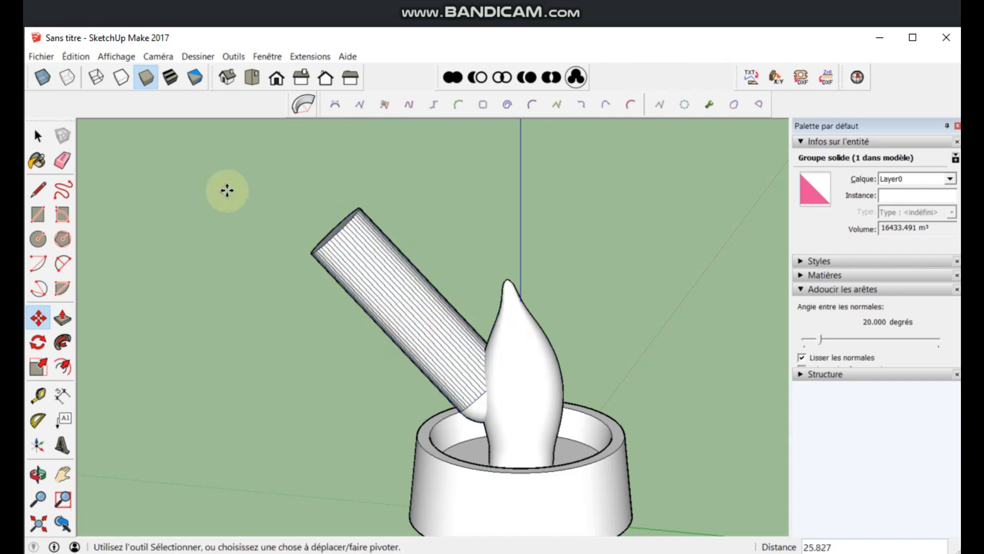
Turn on the X-ray face style and rotate the candle group a quarter turn around the blue axis.
left_click(43, 76)
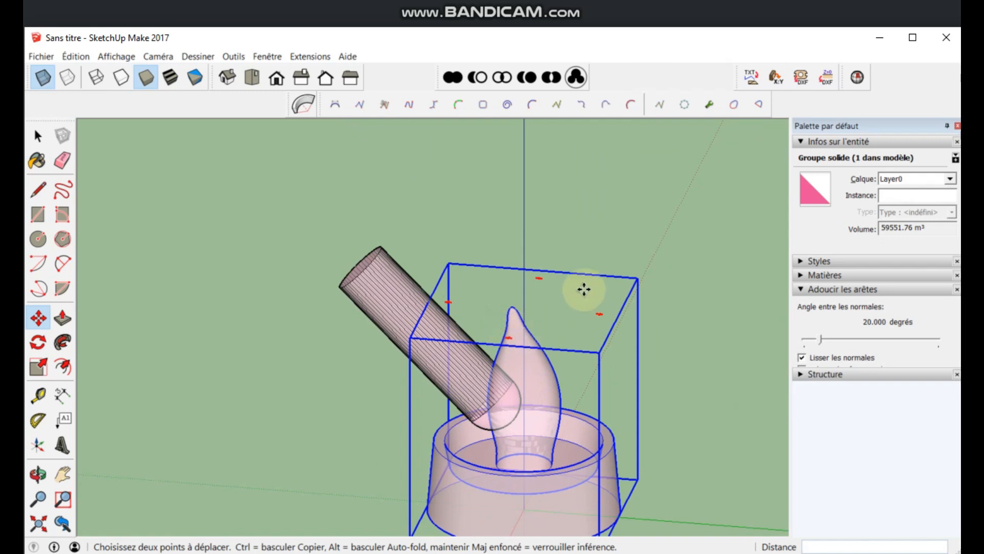
key("q")
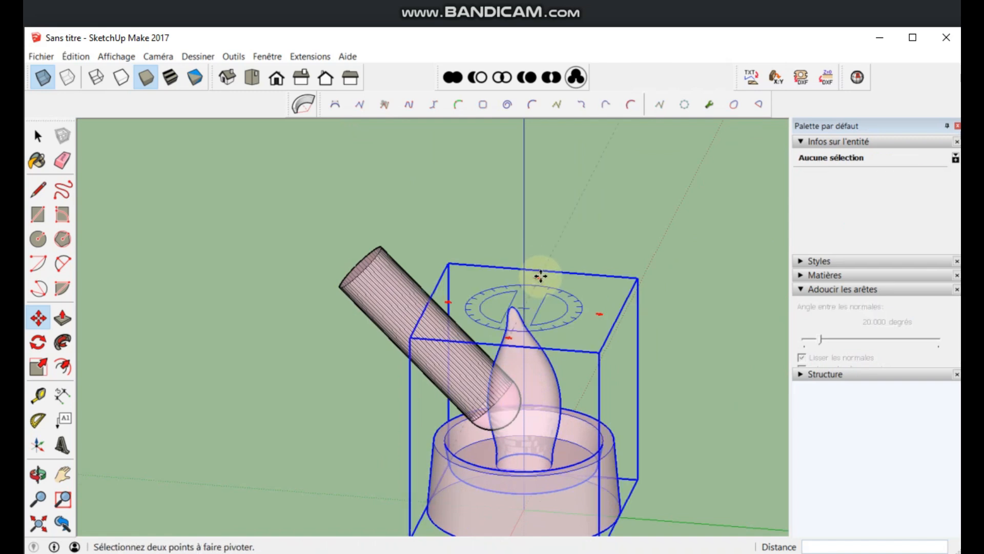
left_click(538, 278)
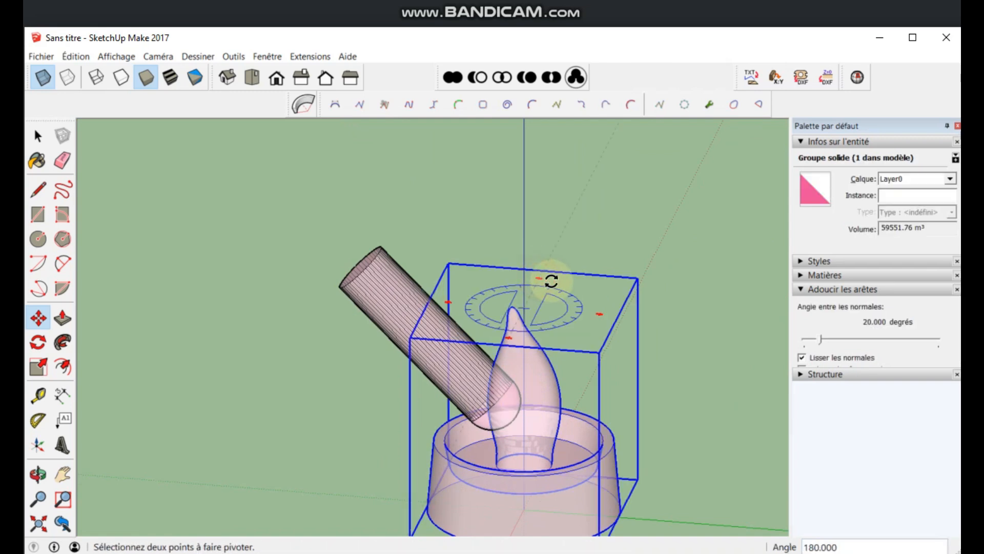
left_click(585, 313)
Move the tilted cylinder 8 along the green axis, deeper into the flame.
middle_click_drag(527, 407, 581, 339)
key("m")
scroll(510, 365, "up", 3)
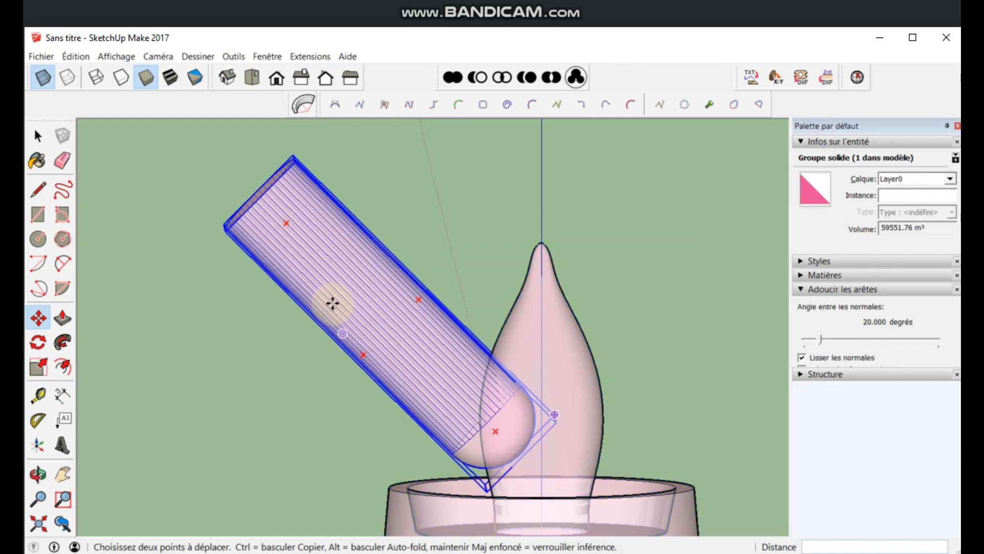
left_click(351, 300)
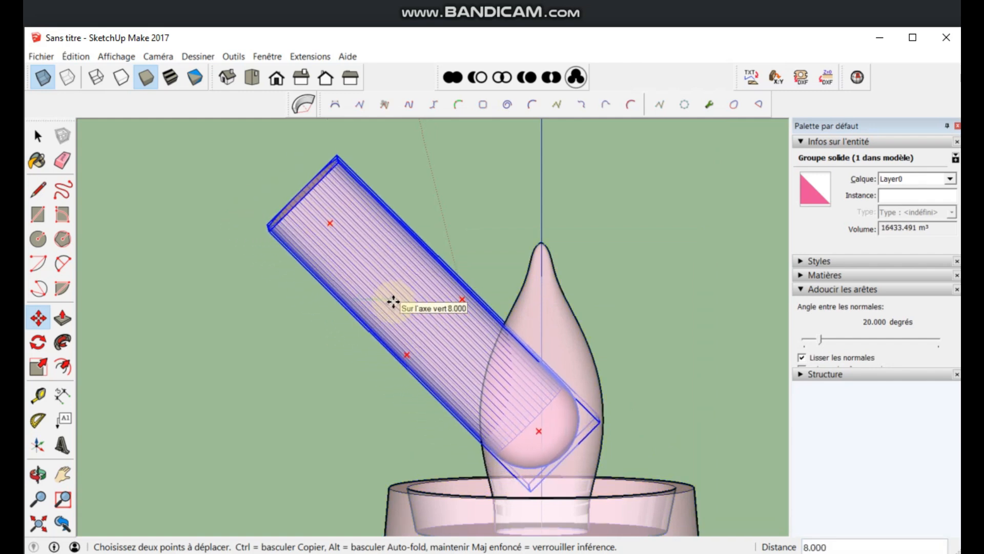
left_click(393, 302)
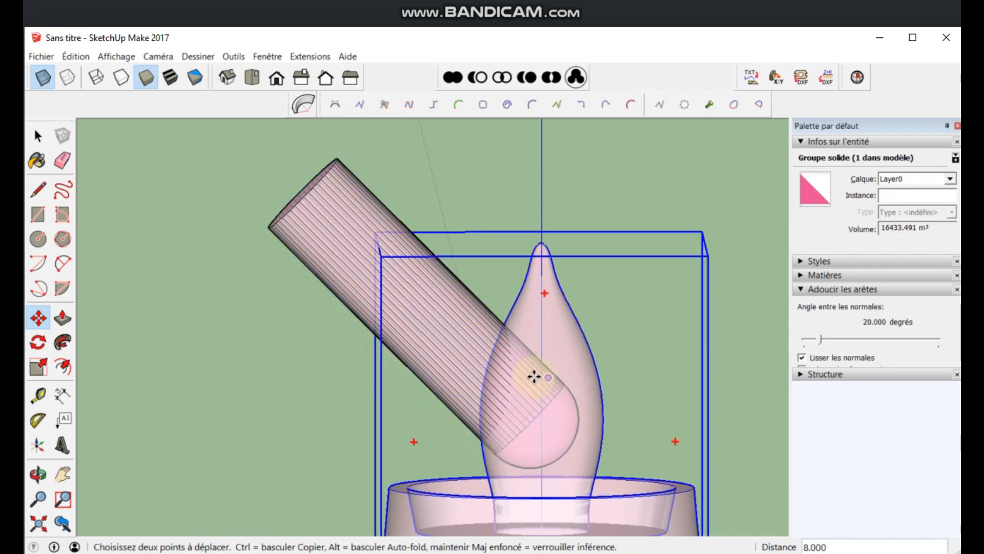
Check how the cylinder's rounded end sits inside the flame and turn off the X-ray face style.
scroll(522, 448, "down", 3)
scroll(526, 456, "up", 4)
middle_click_drag(527, 463, 823, 408)
left_click_drag(748, 439, 461, 307)
key("m")
left_click(44, 79)
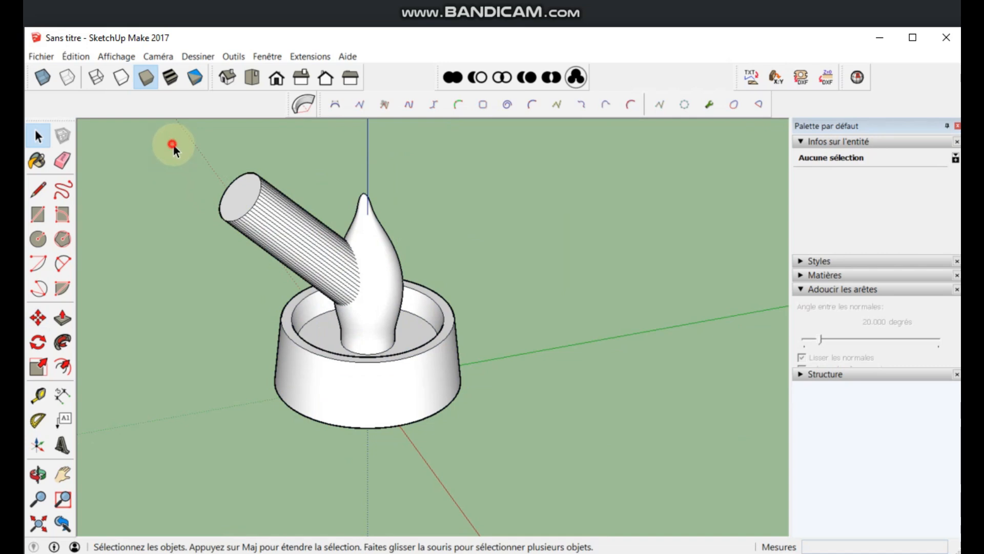
Select the candle and cylinder groups together and place a copy of both about 97 away along the green axis.
left_click_drag(173, 147, 527, 463)
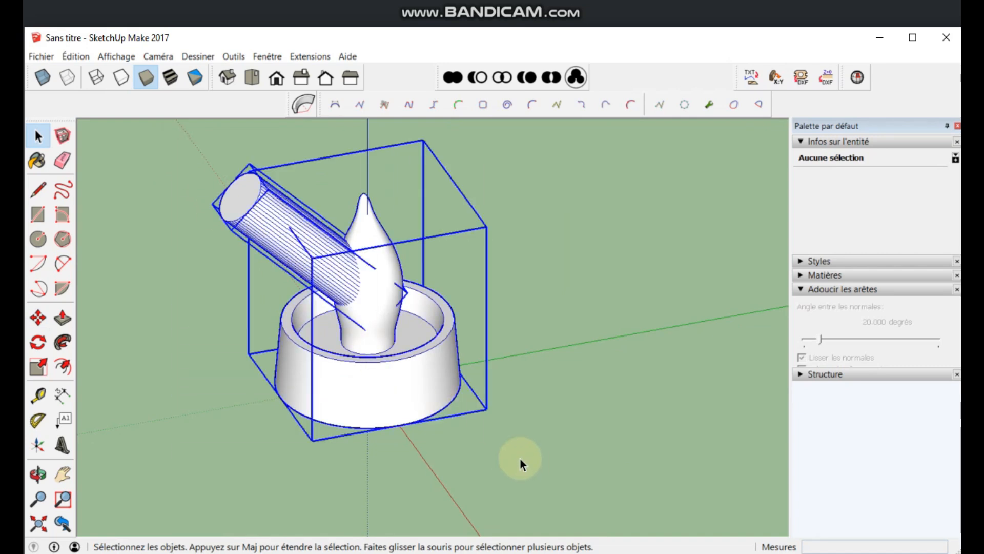
key("m")
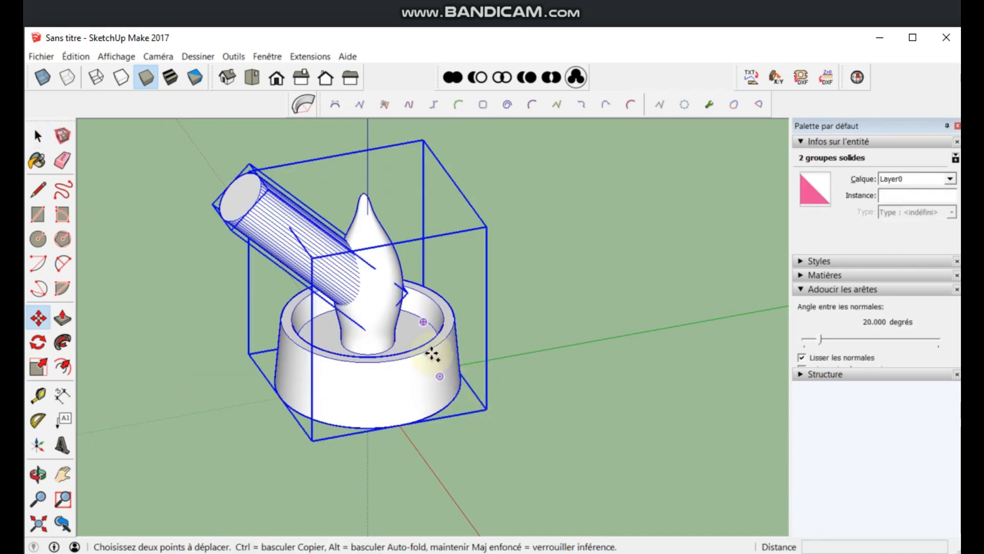
left_click(391, 328)
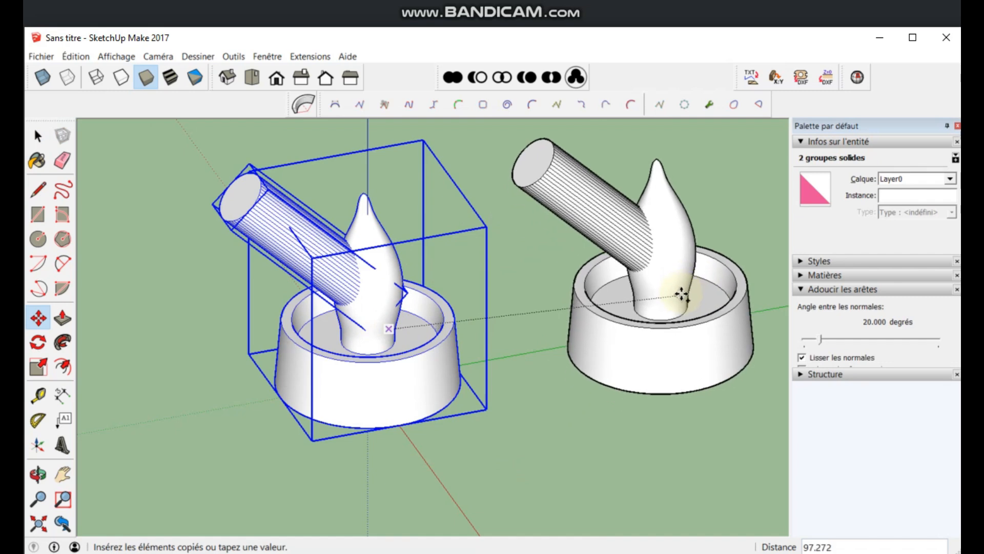
left_click(685, 278)
scroll(440, 451, "down", 3)
scroll(482, 451, "up", 3)
scroll(488, 437, "down", 1)
scroll(486, 236, "up", 1)
key("space")
left_click(435, 214)
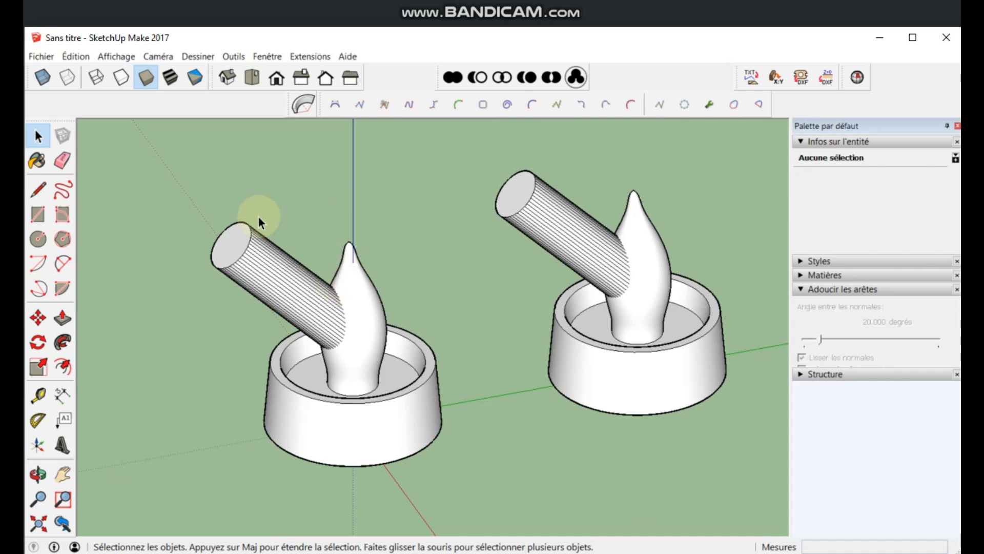
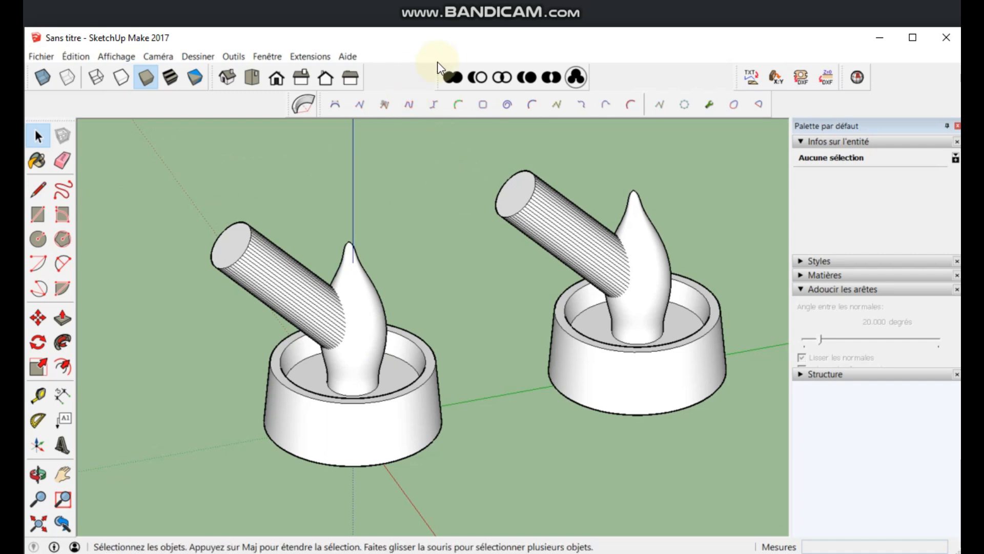
Subtract the tilted cylinder from the original candle at the origin with a Boolean difference.
left_click(478, 78)
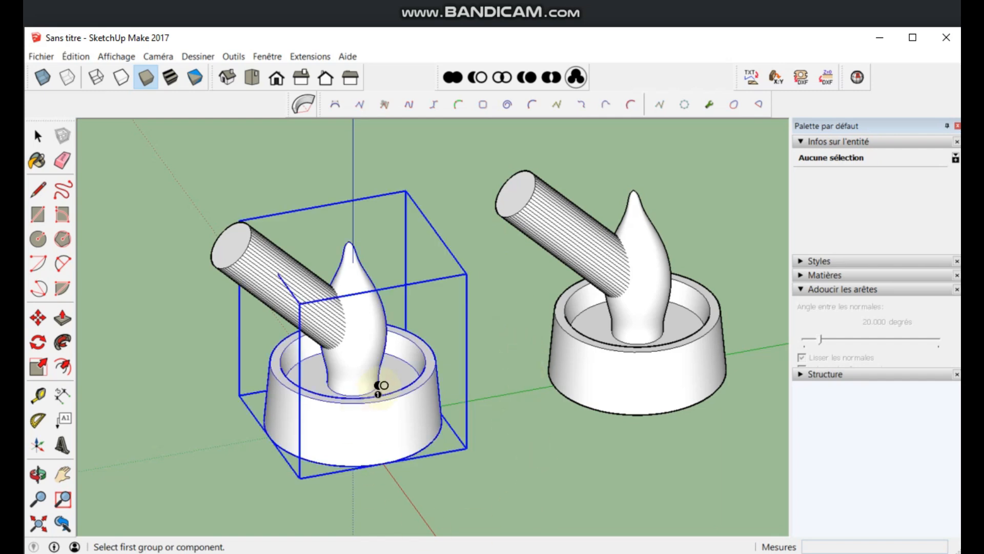
left_click(380, 404)
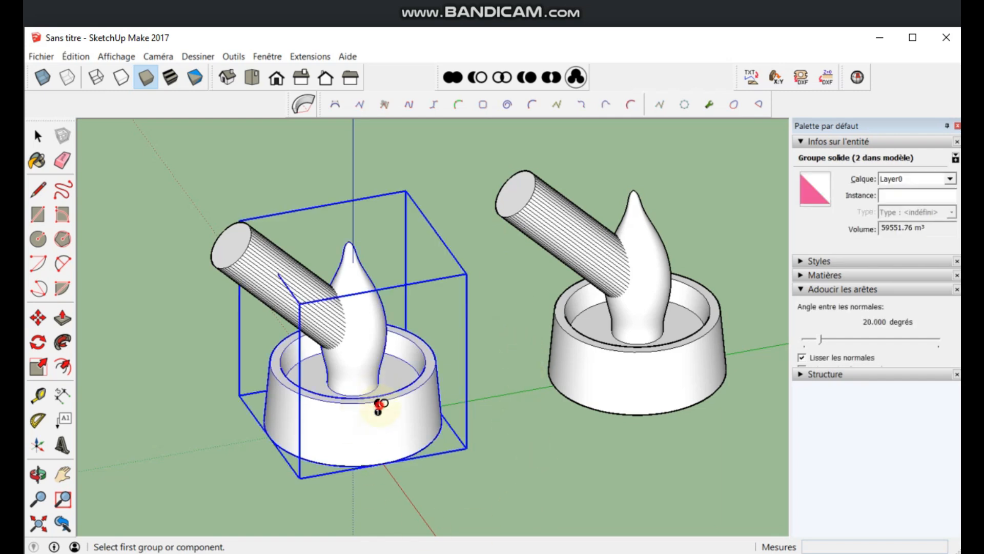
left_click(247, 258)
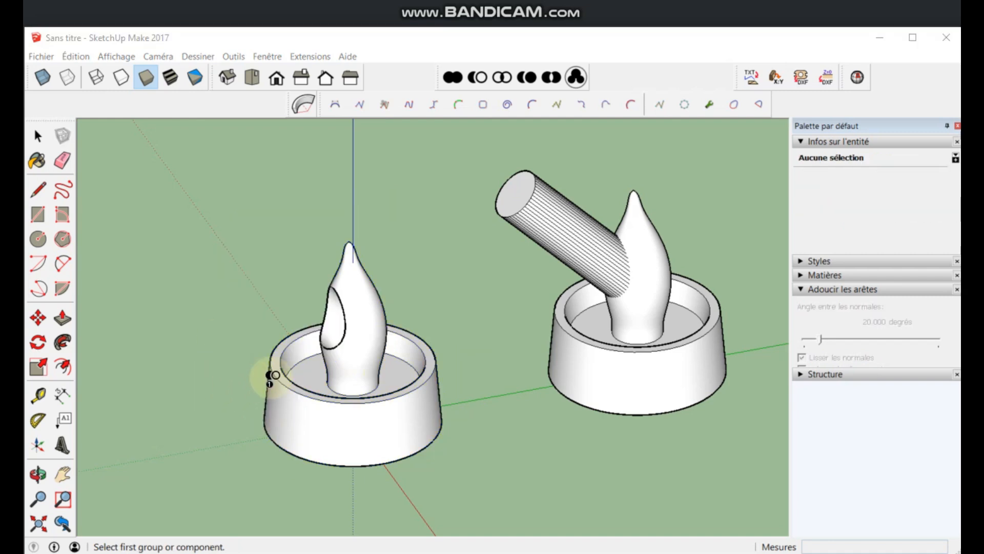
Examine the rounded hollow cut into the flame, showing the hidden geometry temporarily.
scroll(303, 402, "up", 4)
left_click(226, 372)
middle_click_drag(257, 374, 354, 403)
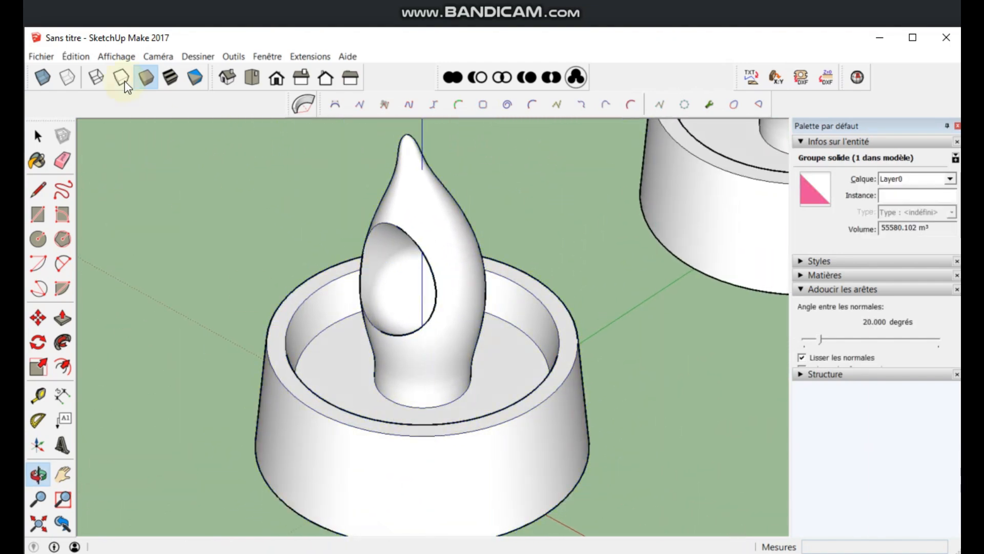
left_click(115, 61)
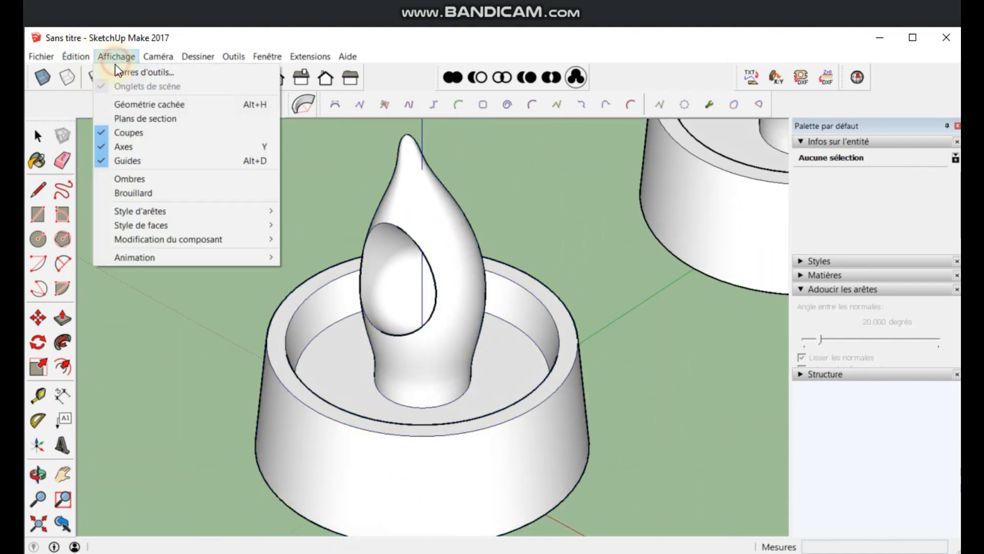
left_click(132, 103)
middle_click_drag(248, 396, 164, 266)
middle_click_drag(175, 121, 330, 260)
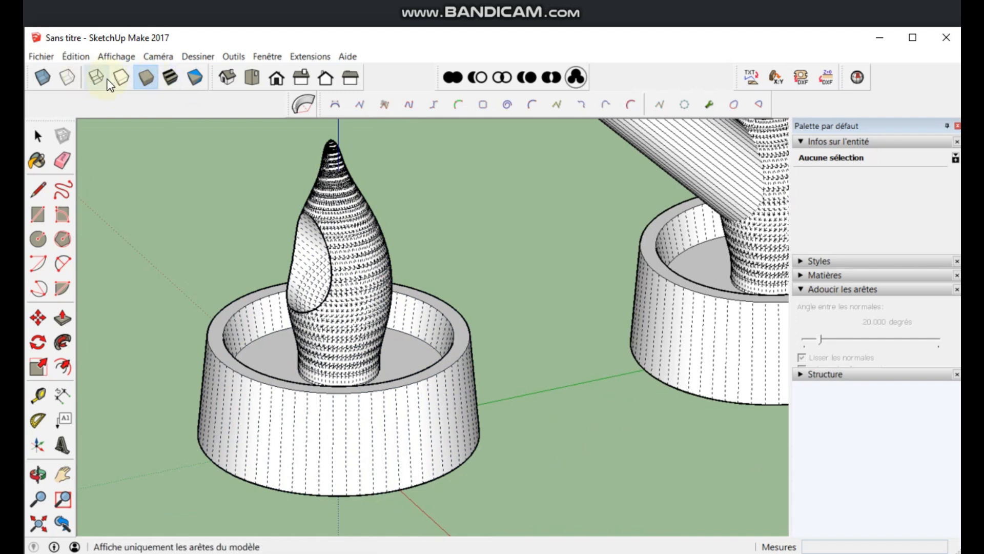
left_click(122, 56)
left_click(122, 105)
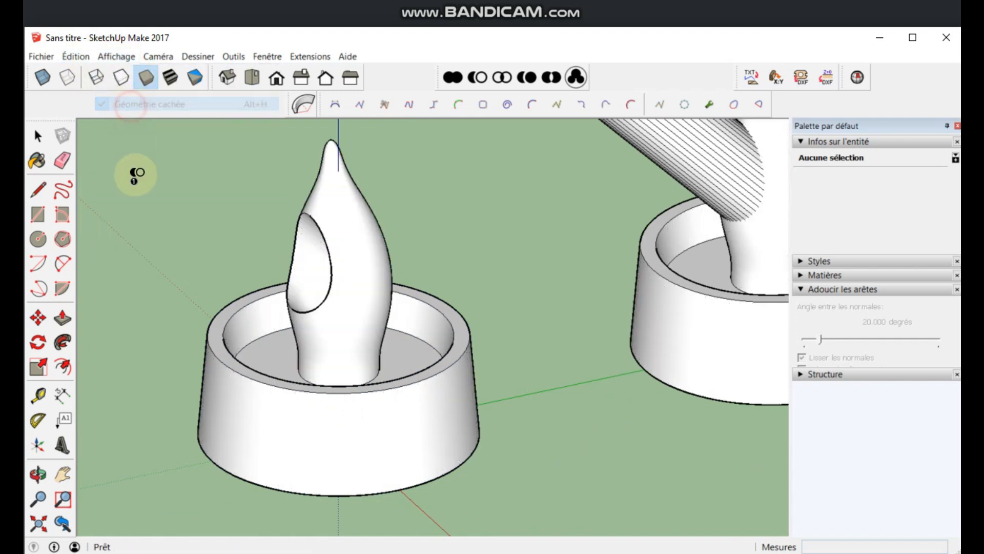
middle_click_drag(131, 143, 114, 235)
middle_click_drag(472, 345, 437, 399)
scroll(445, 485, "down", 4)
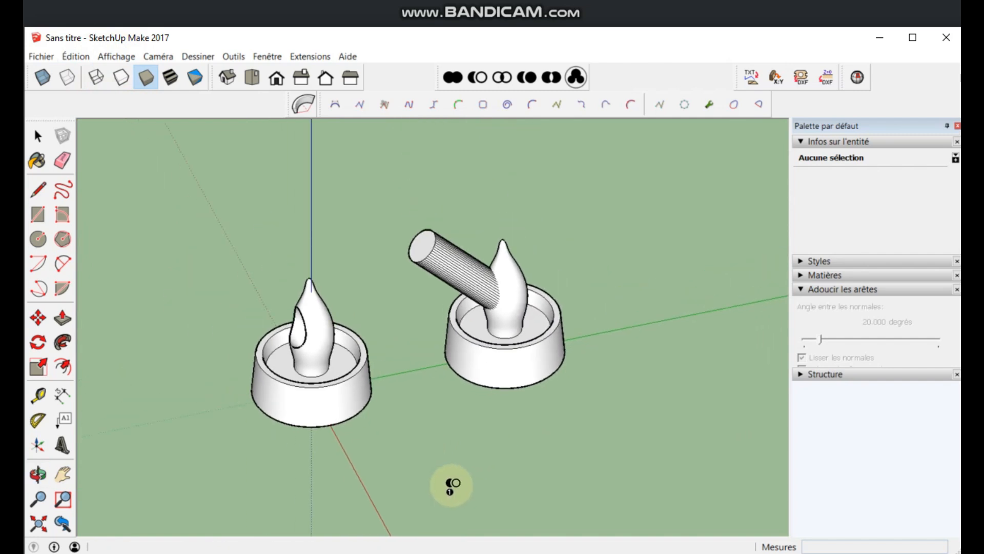
scroll(476, 309, "up", 4)
left_click(526, 77)
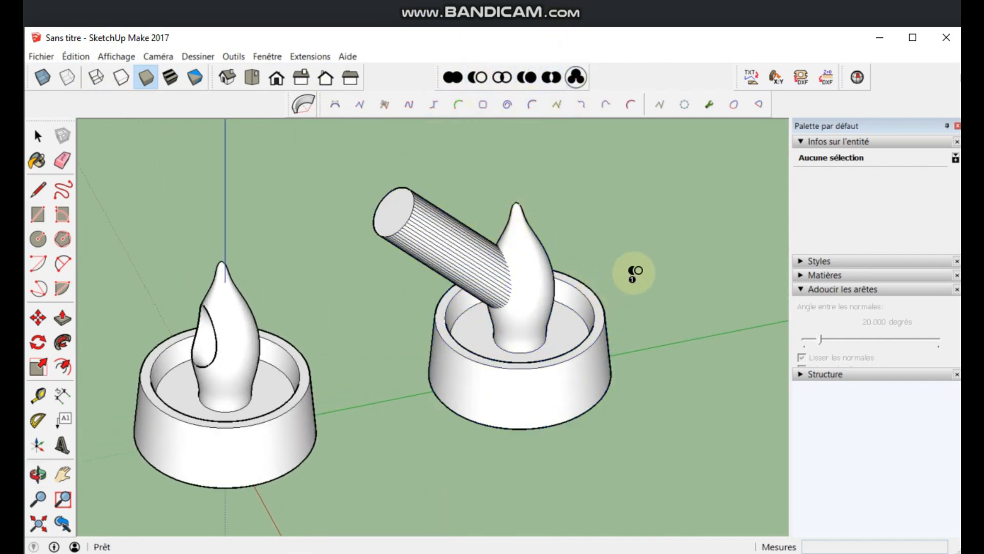
scroll(513, 369, "down", 3)
scroll(651, 256, "up", 2)
scroll(615, 282, "up", 2)
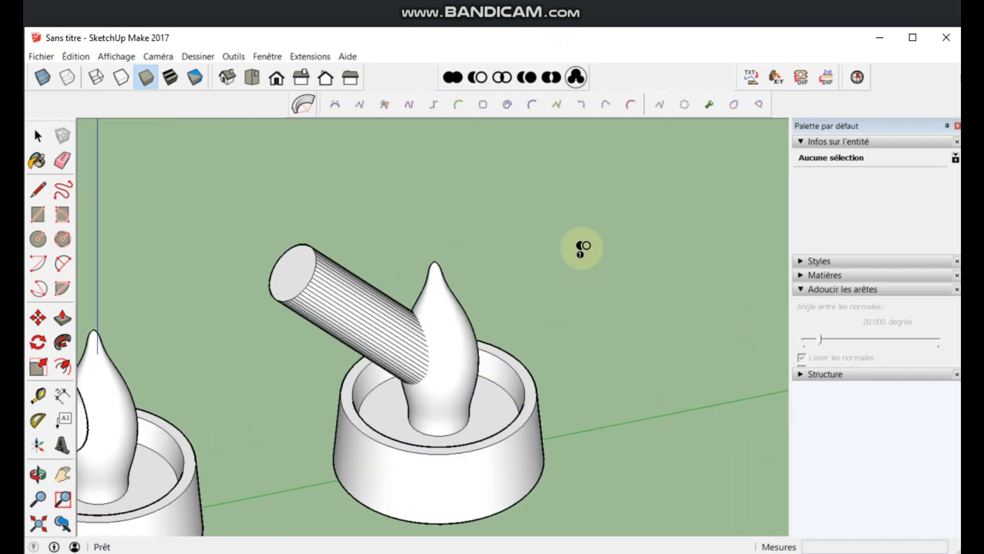
scroll(559, 271, "down", 3)
scroll(515, 274, "up", 4)
scroll(430, 395, "down", 1)
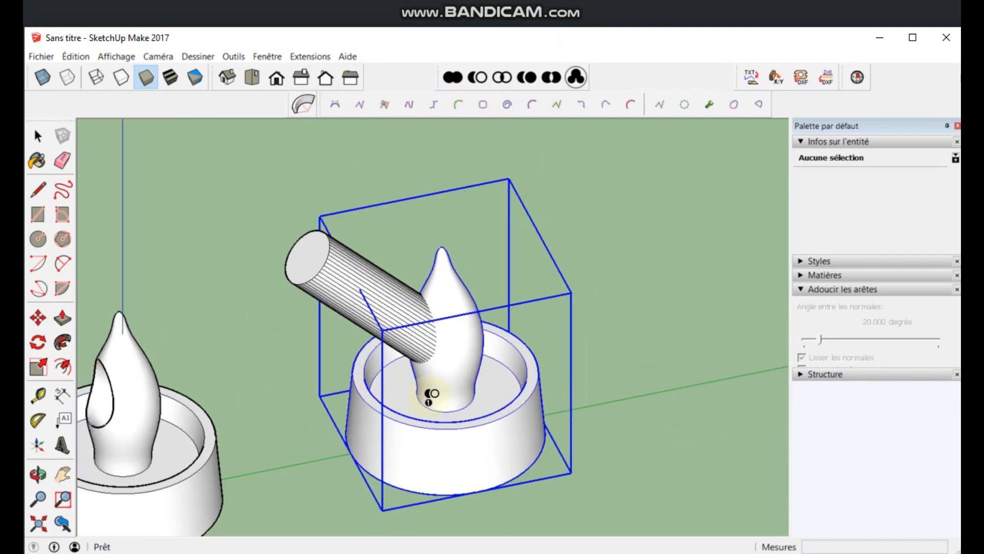
scroll(407, 445, "up", 2)
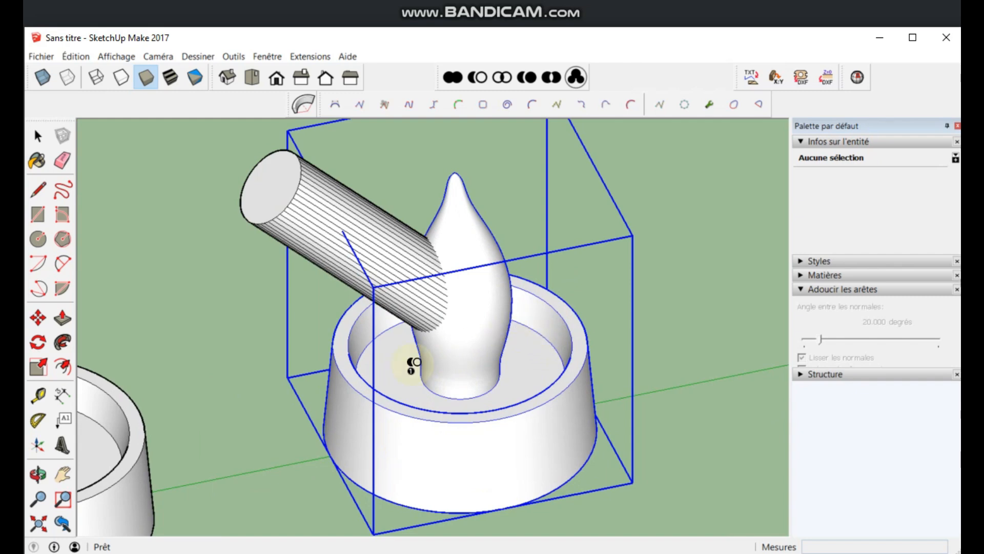
Select the copied cylinder and candle groups together and explode both.
key("space")
scroll(411, 266, "down", 2)
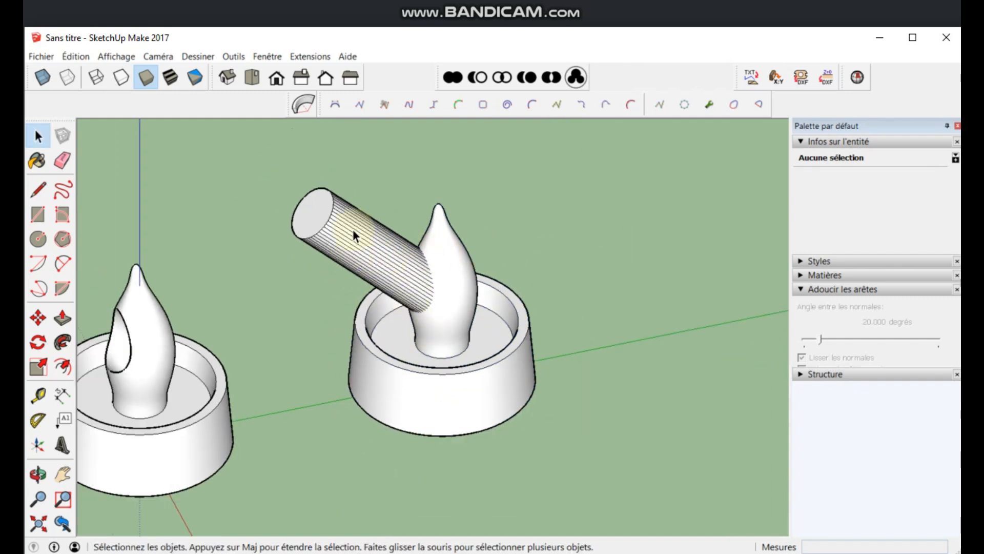
left_click(319, 213)
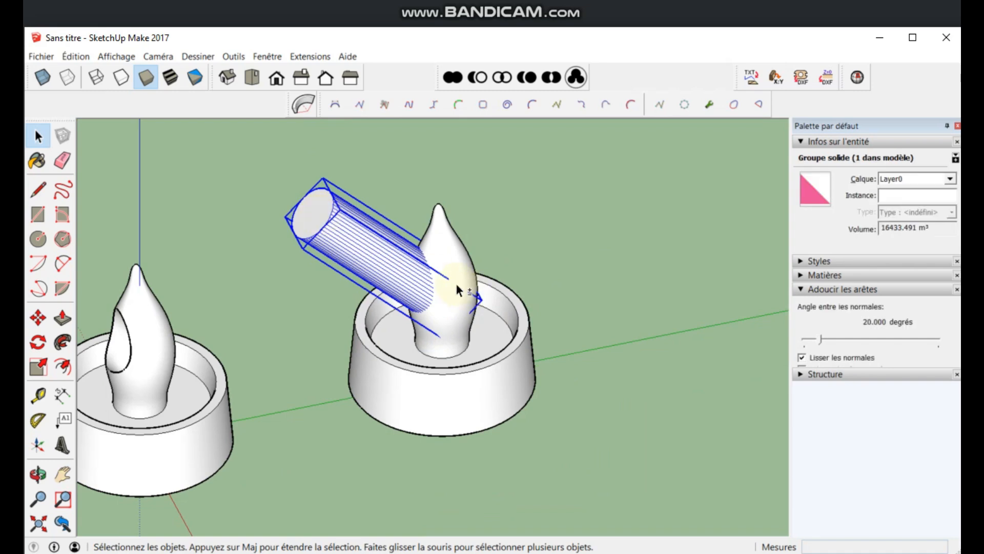
left_click(458, 258, "shift")
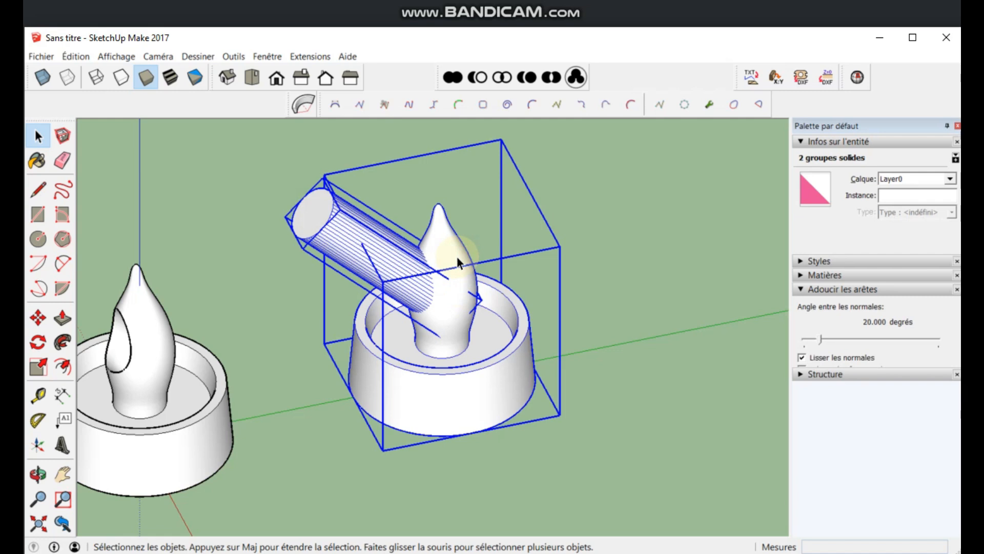
key("x")
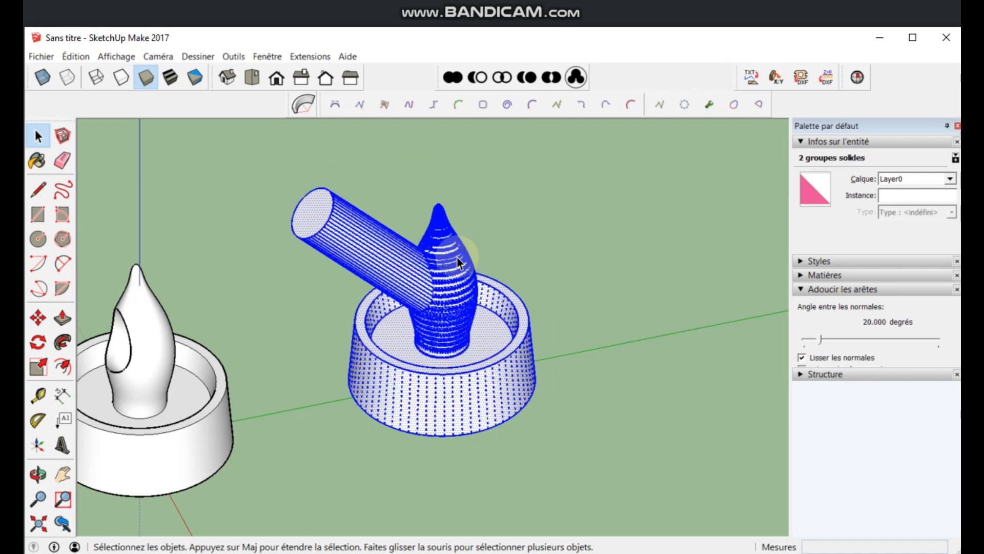
Intersect the selected faces of the exploded cylinder and candle copy.
right_click(441, 295)
mouse_move(547, 420)
left_click(677, 436)
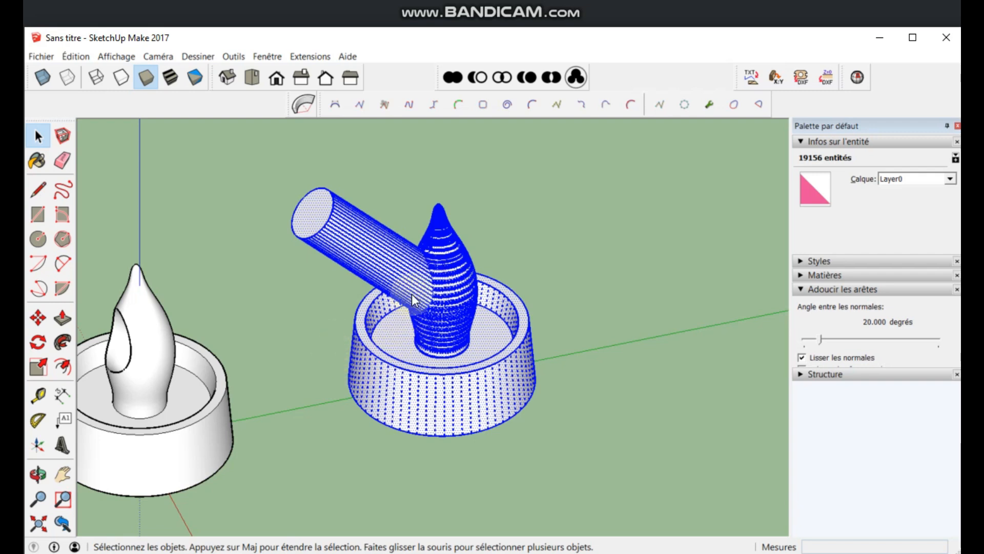
Delete the part of the copied cylinder that sticks out of the flame.
scroll(413, 301, "up", 1)
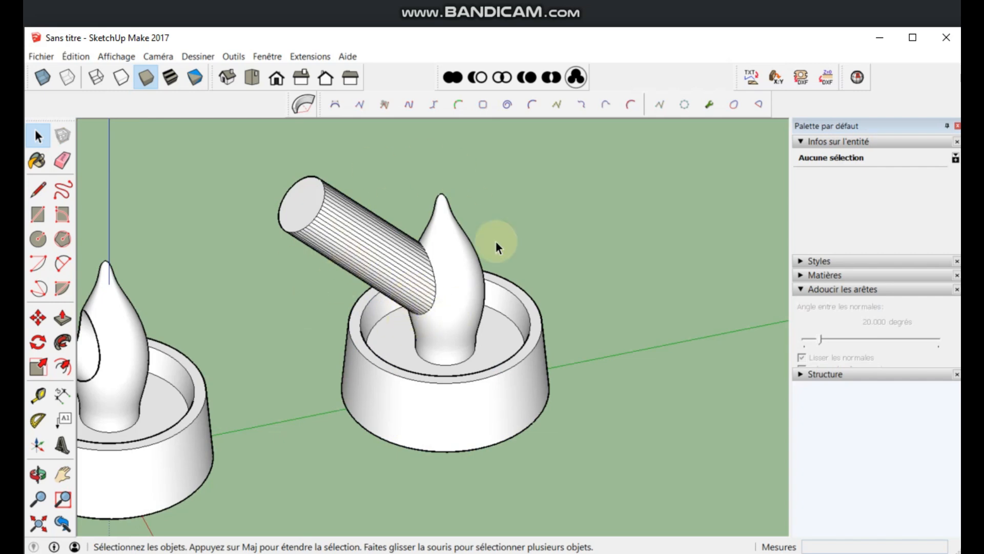
scroll(430, 294, "up", 3)
scroll(429, 293, "down", 3)
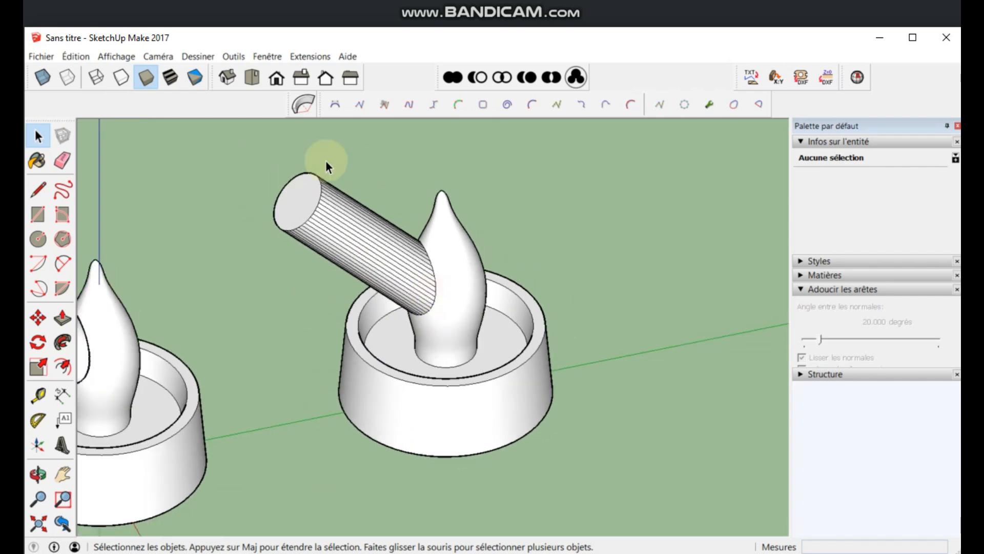
left_click_drag(354, 154, 228, 255)
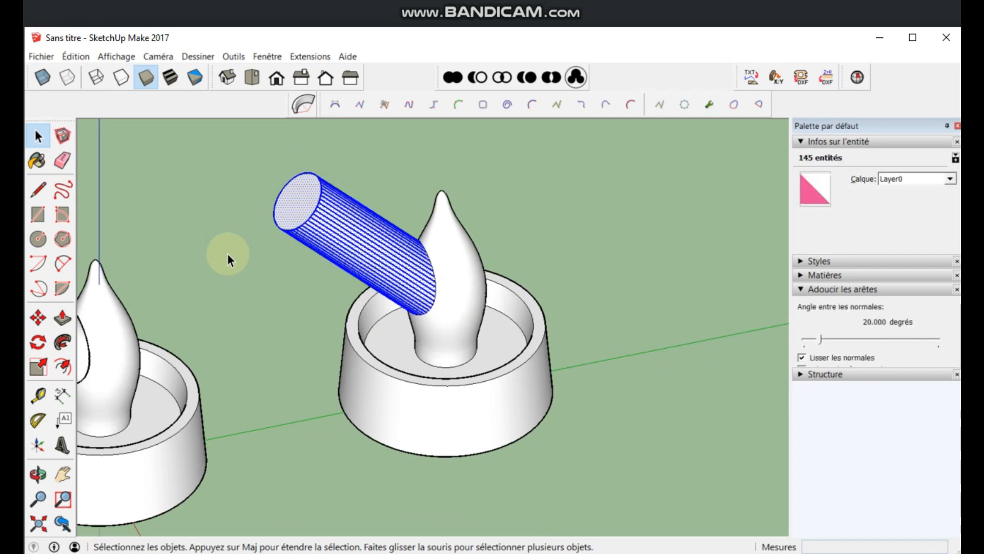
key("Delete")
Delete the oval flame surface that closes the opening where the cylinder entered.
middle_click_drag(318, 313, 441, 304)
scroll(416, 287, "up", 3)
left_click(417, 291)
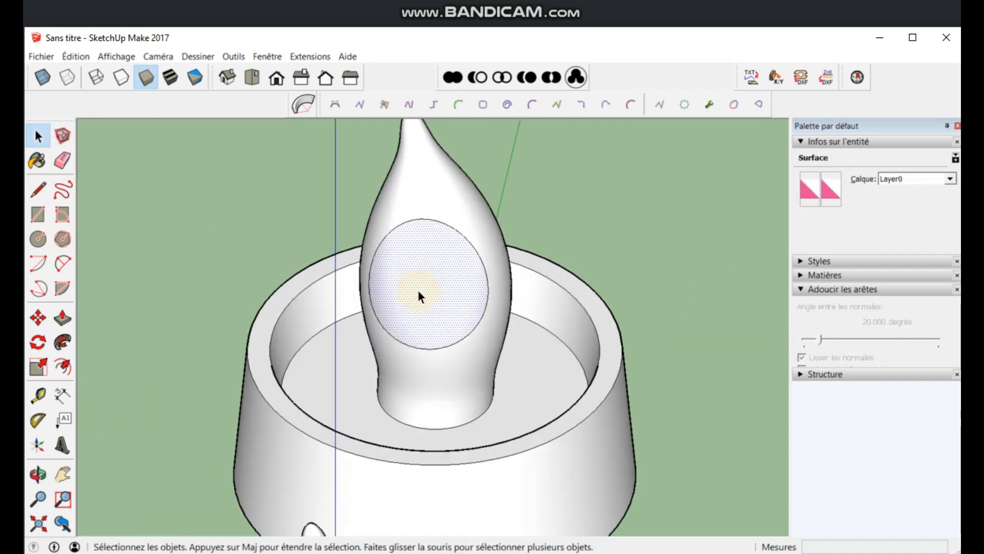
key("Escape")
scroll(418, 292, "up", 3)
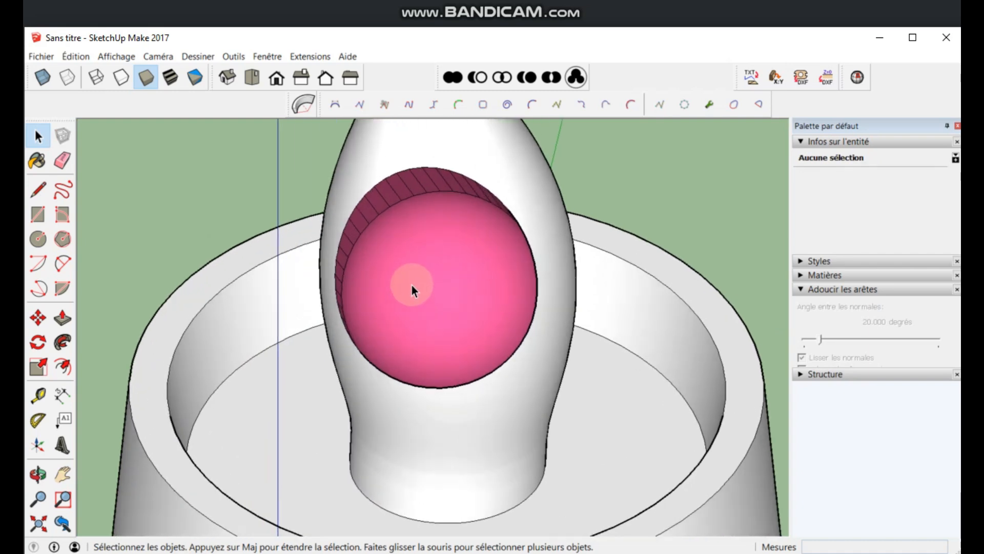
Orient all connected faces of the candle copy to match the hollow's rounded end surface.
left_click(415, 259)
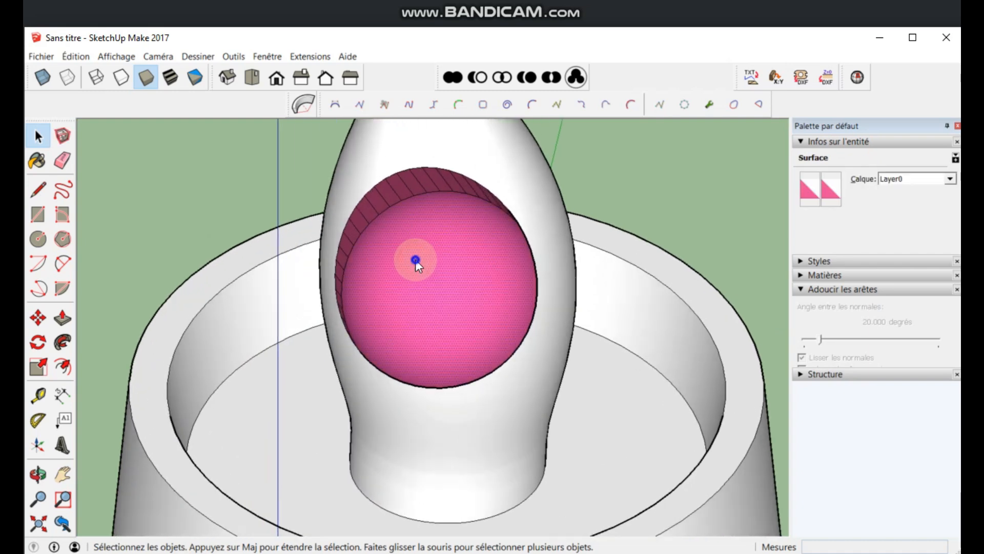
right_click(416, 260)
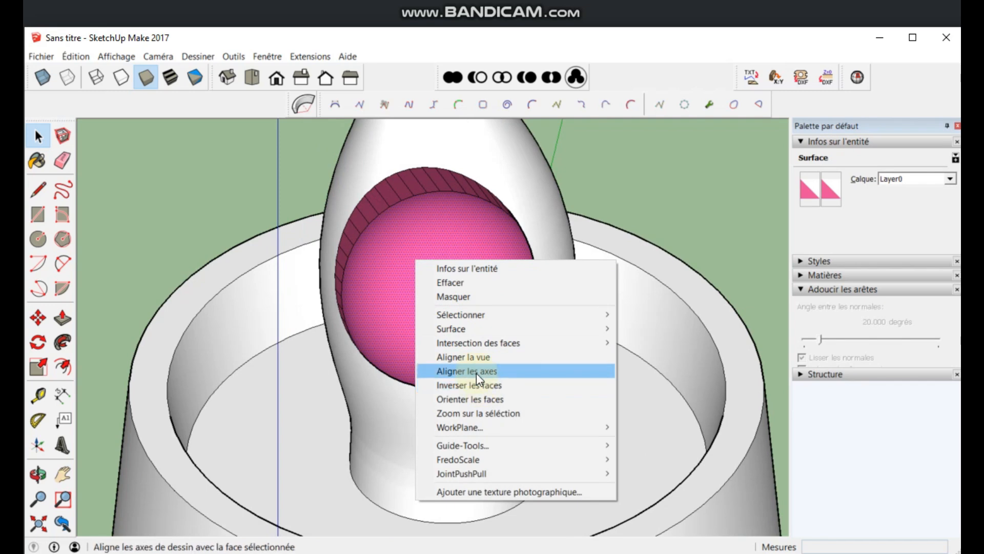
left_click(479, 398)
scroll(372, 313, "down", 3)
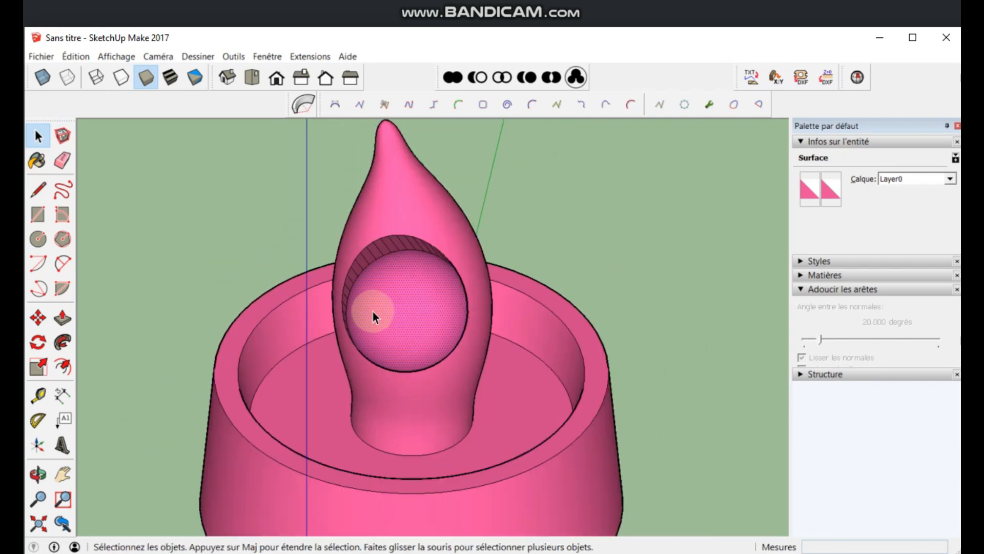
Select all connected geometry of the candle copy and reverse its faces.
triple_click(426, 373)
right_click(425, 369)
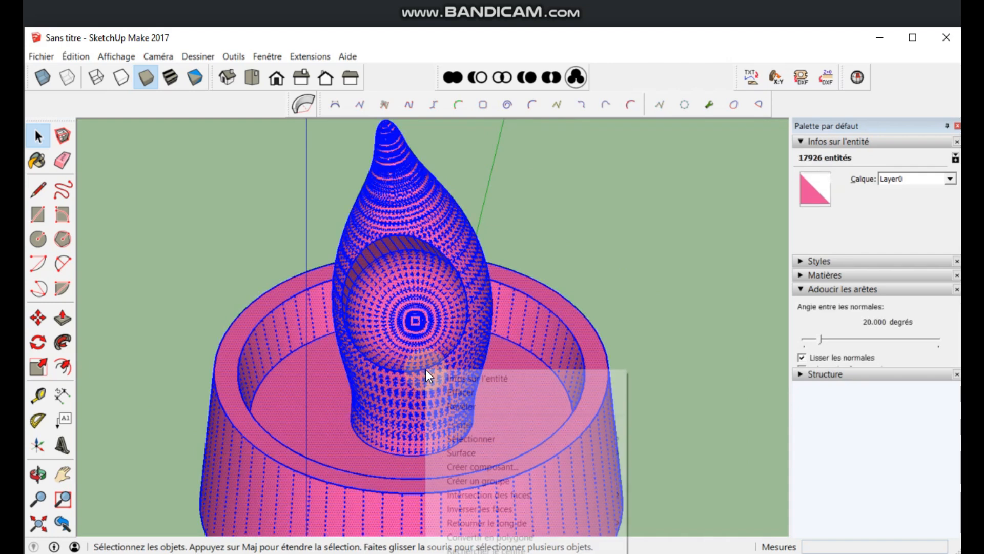
left_click(453, 508)
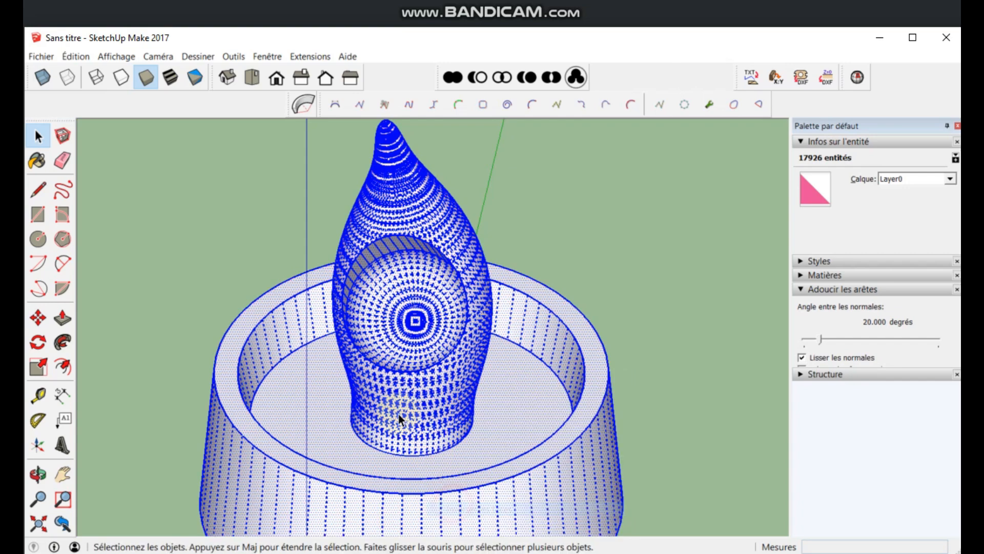
Group the selected geometry of the hollowed candle copy and clear the selection.
scroll(417, 334, "down", 2)
scroll(417, 334, "down", 2)
middle_click_drag(576, 392, 293, 285)
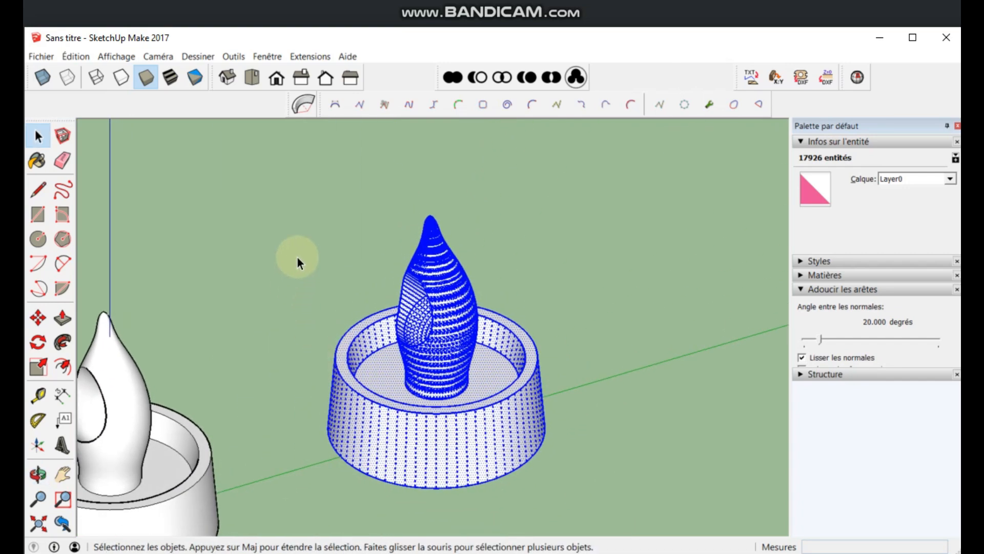
key("g")
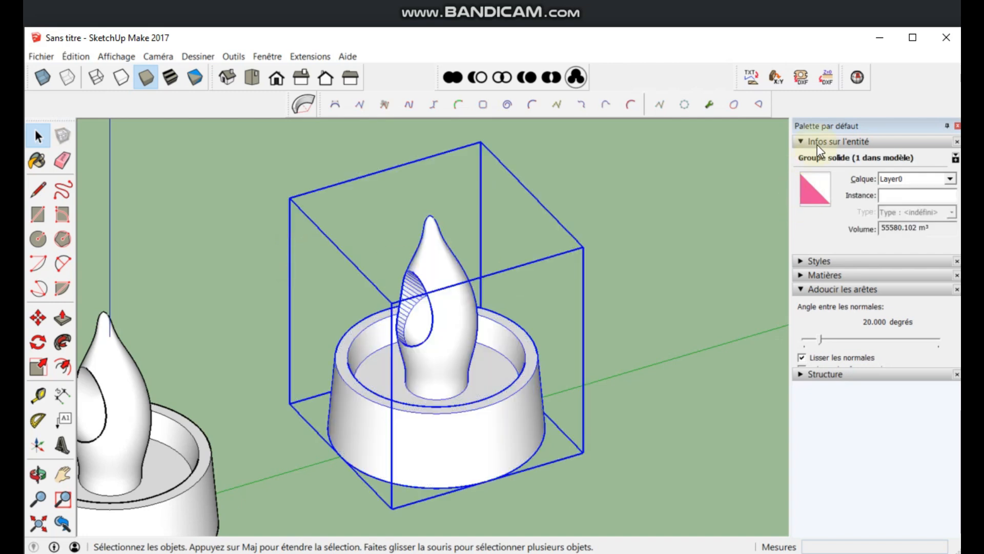
left_click(669, 255)
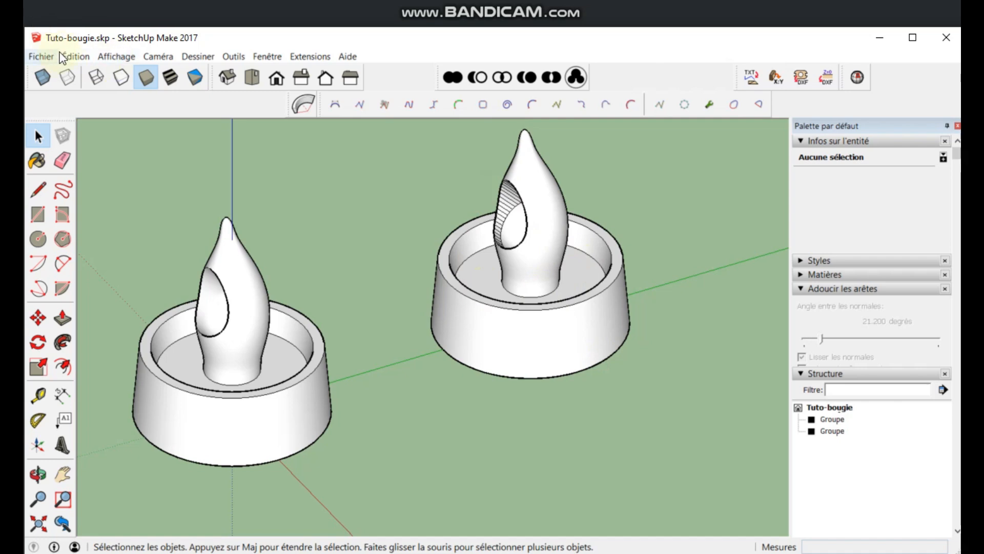
Export only the Boolean-cut candle at the origin as an ASCII STL in meters, named Tuto-bougie.stl.
scroll(393, 272, "down", 2)
scroll(395, 275, "up", 2)
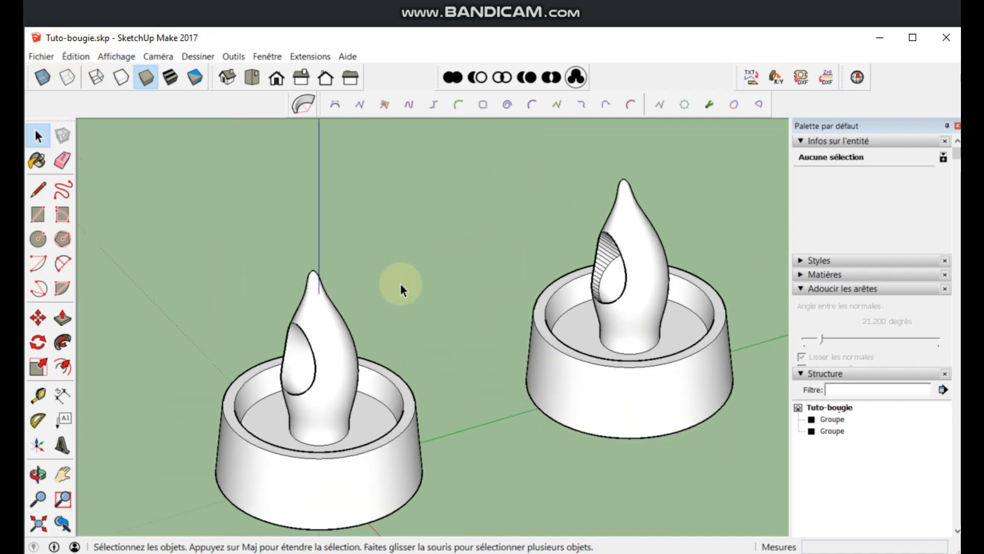
scroll(441, 328, "up", 1)
scroll(415, 255, "down", 2)
scroll(421, 258, "up", 2)
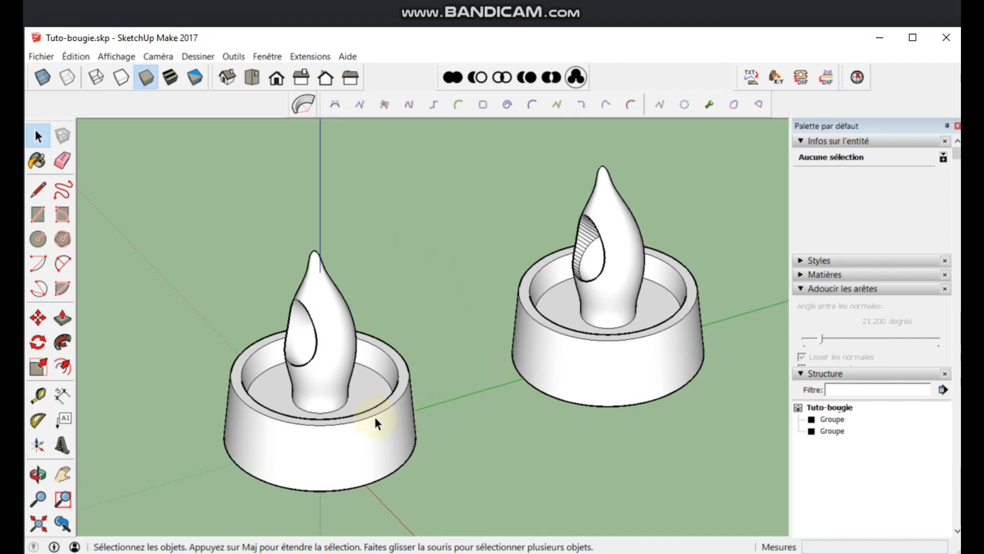
mouse_move(503, 454)
middle_mouse_down()
mouse_move(466, 292)
mouse_move(296, 342)
mouse_move(510, 367)
mouse_move(365, 399)
middle_mouse_up()
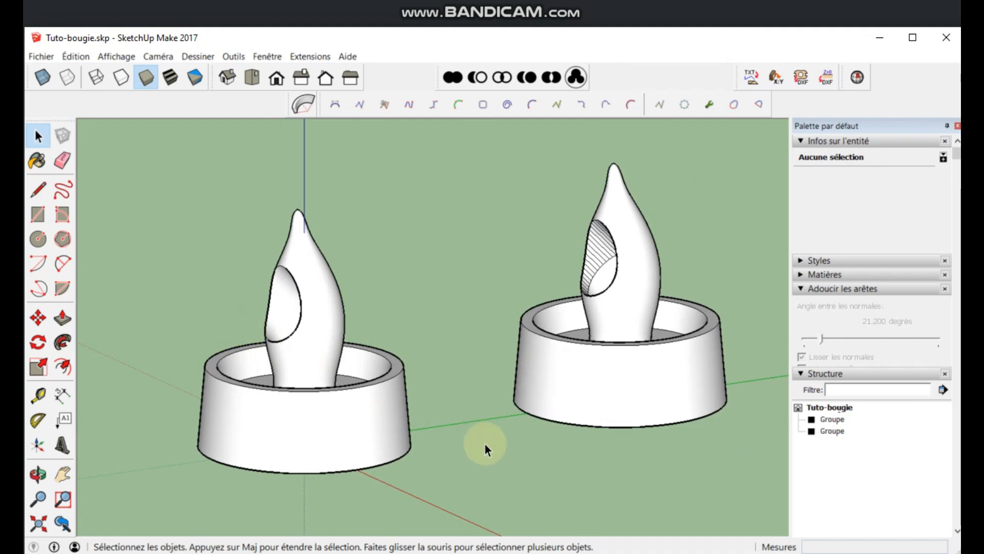
left_click(312, 365)
left_click(40, 56)
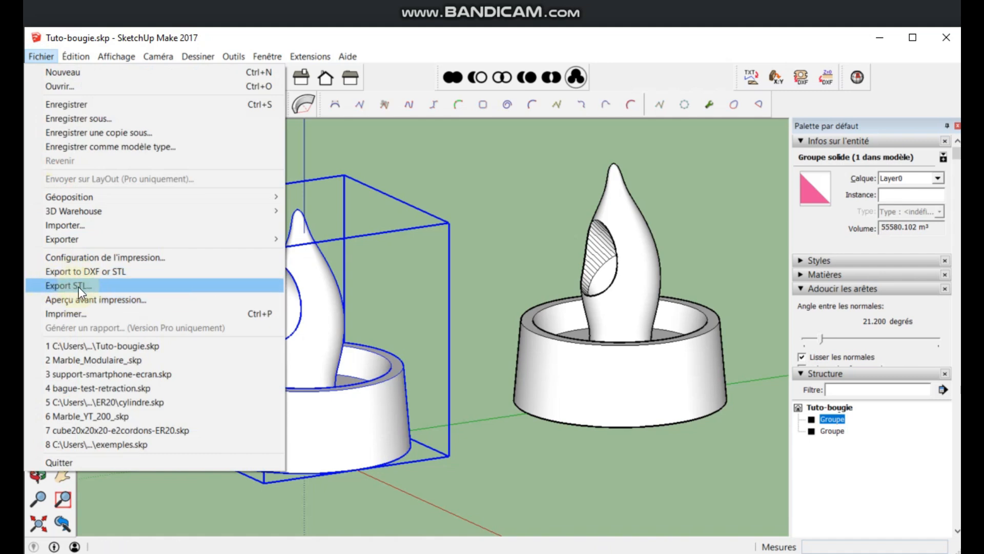
left_click(62, 287)
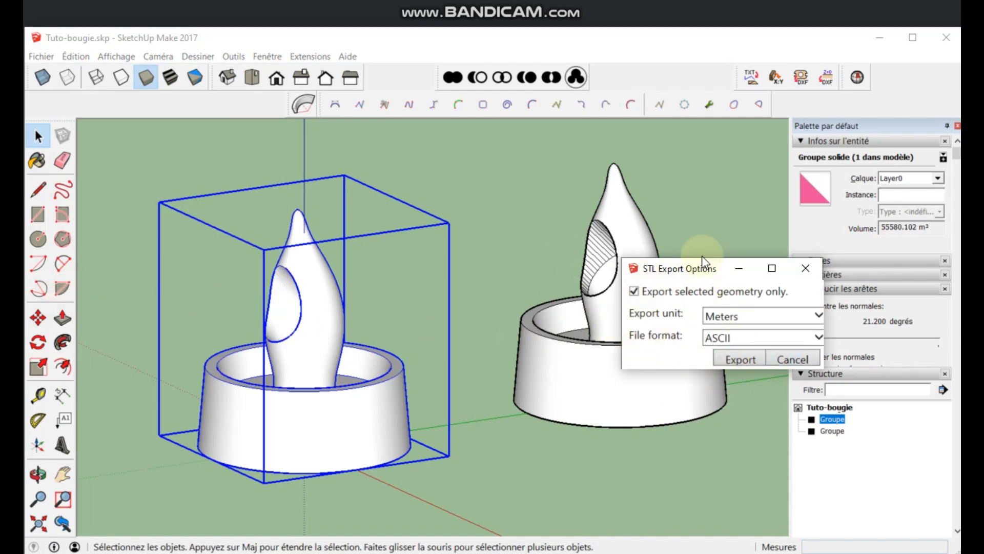
left_click_drag(716, 272, 592, 232)
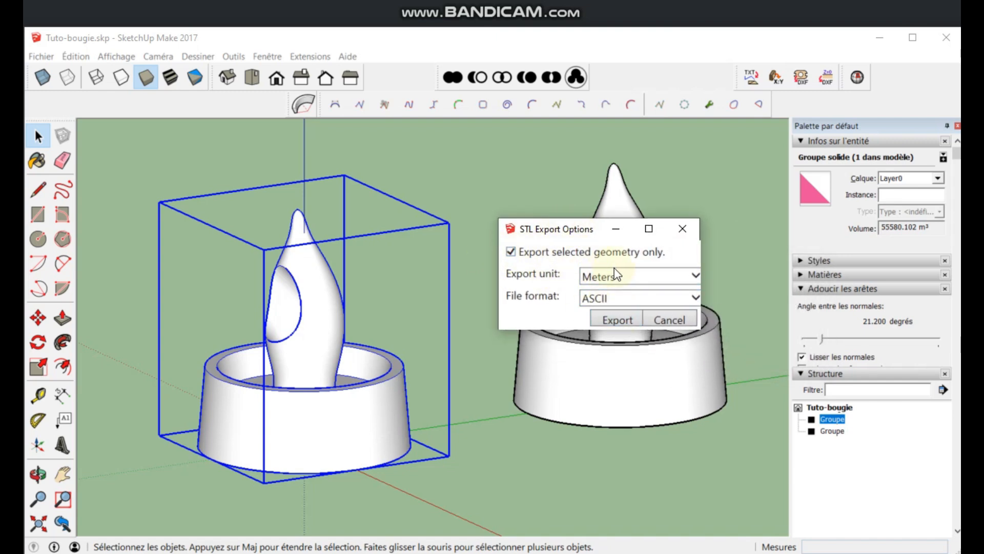
left_click(607, 322)
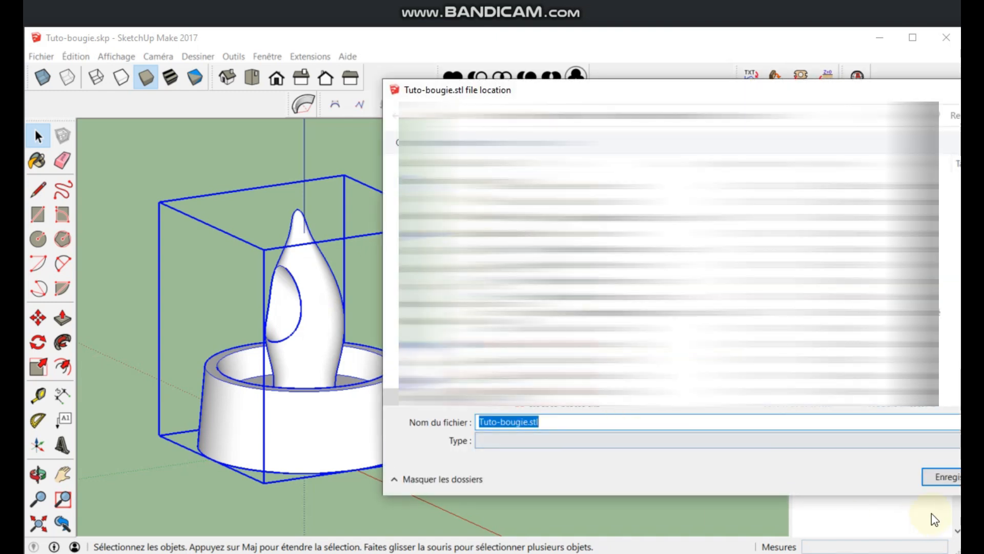
left_click(942, 472)
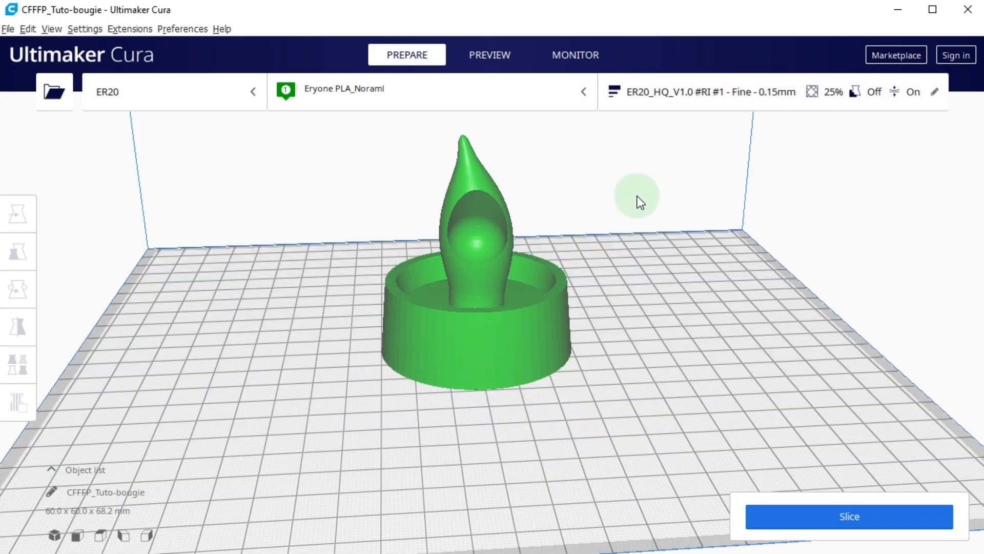
In Ultimaker Cura, examine the candle model and its flame hollow on the print bed.
right_click_drag(724, 307, 528, 376)
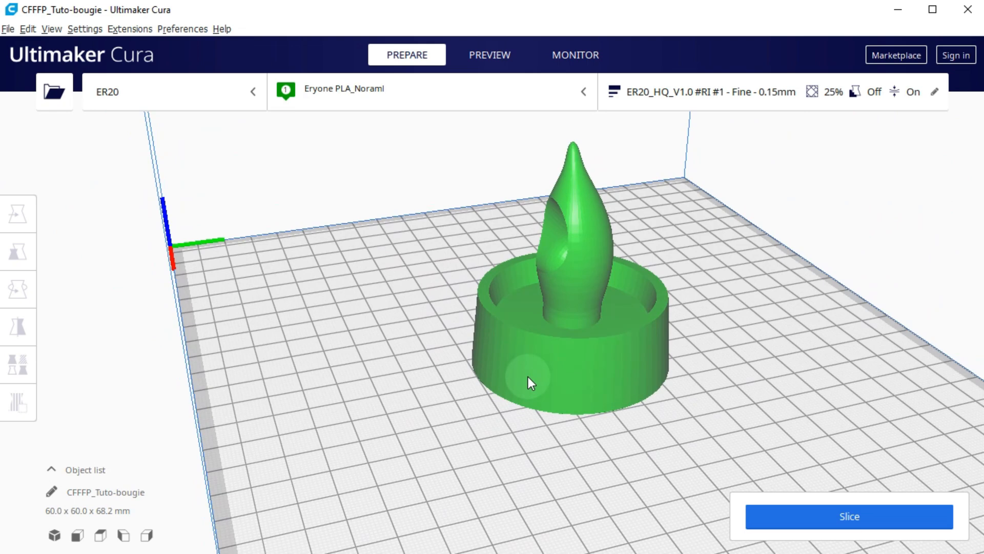